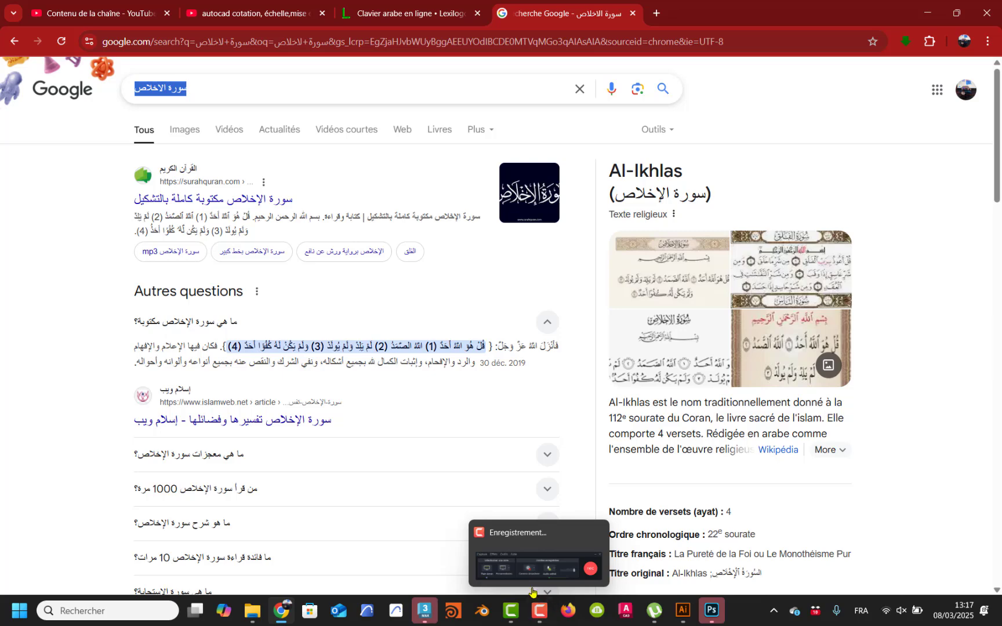
Step: Switch to Illustrator and delete the existing Arabic text block from the artboard
{"action": "mouse_move", "coordinate": [530, 575]}
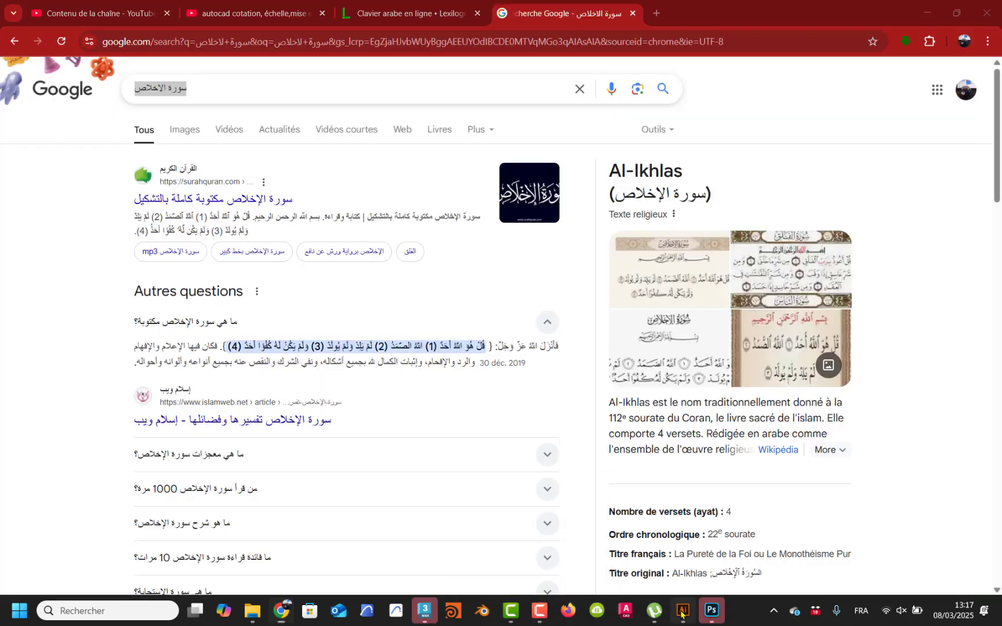
{"action": "left_click", "coordinate": [683, 610]}
{"action": "key", "text": "Escape"}
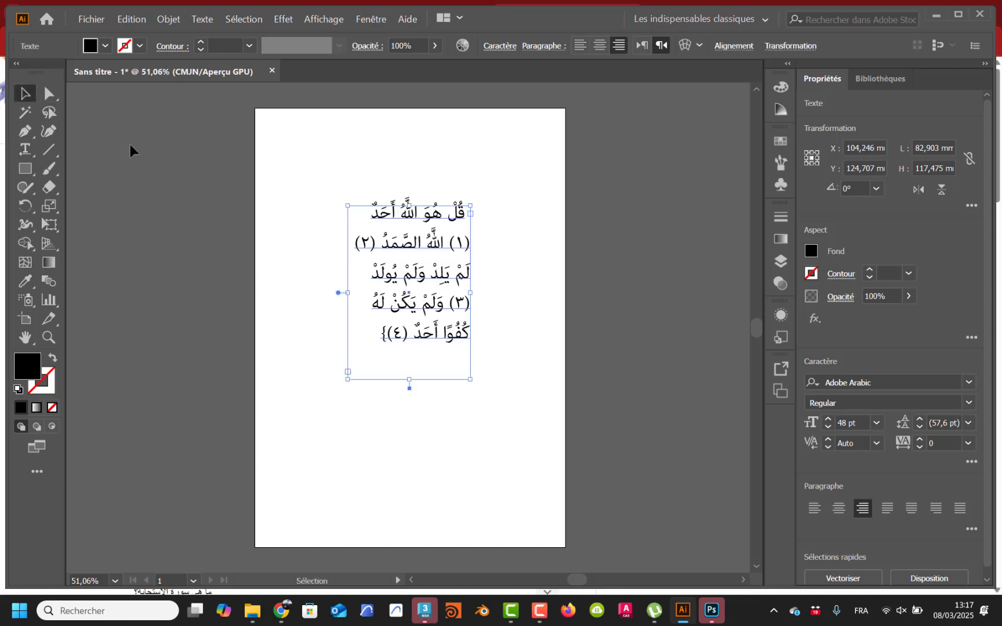
{"action": "key", "text": "Delete"}
Step: Draw a text frame about 70 × 120 mm in the artboard's upper part and fill it with the four Al-Ikhlas verses in Arabic
{"action": "left_click_drag", "start_coordinate": [25, 149], "coordinate": [108, 155]}
{"action": "left_click_drag", "start_coordinate": [452, 163], "coordinate": [350, 340]}
{"action": "type", "text": "قُلْ هُوَ اللَّهُ أَحَدٌ (١) اللَّهُ الصَّمَدُ (٢) لَمْ يَلِدْ وَلَمْ يُولَدْ (٣) وَلَمْ يَكُنْ لَهُ كُفُوًا أَحَدٌ (٤)}"}
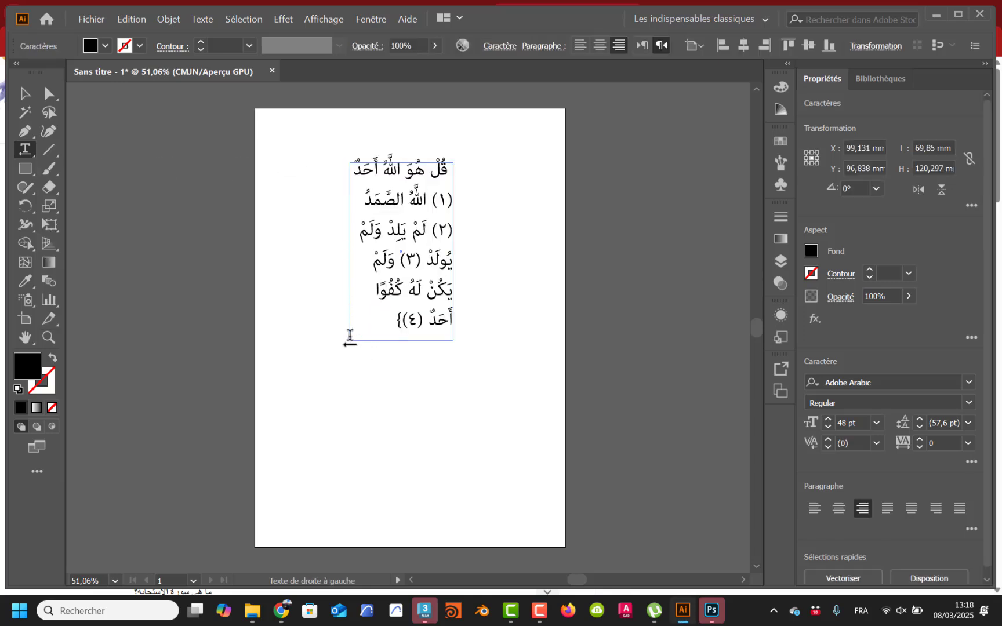
{"action": "key", "text": "Escape"}
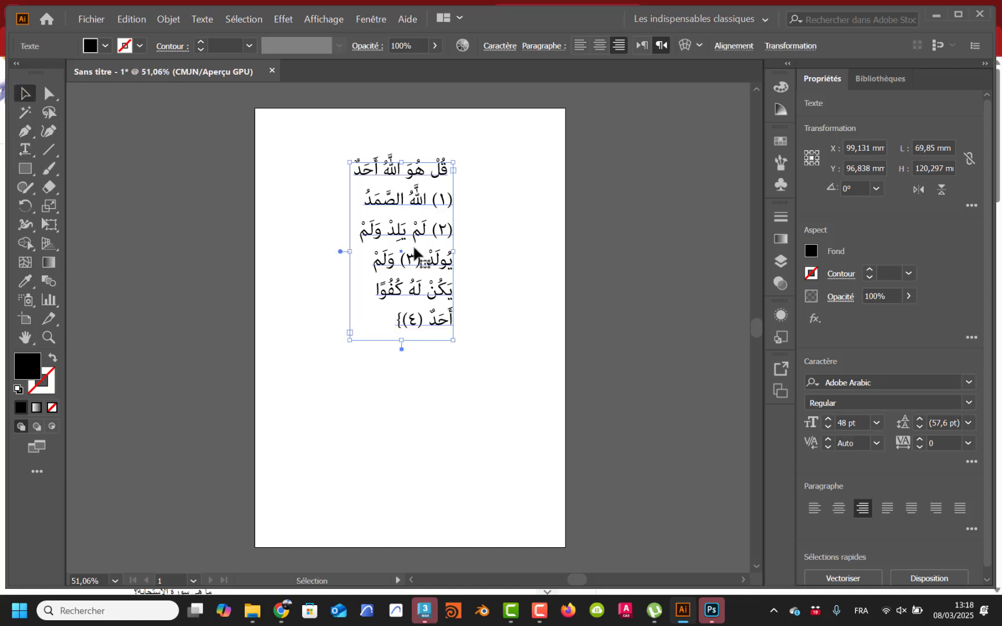
{"action": "left_click", "coordinate": [92, 19]}
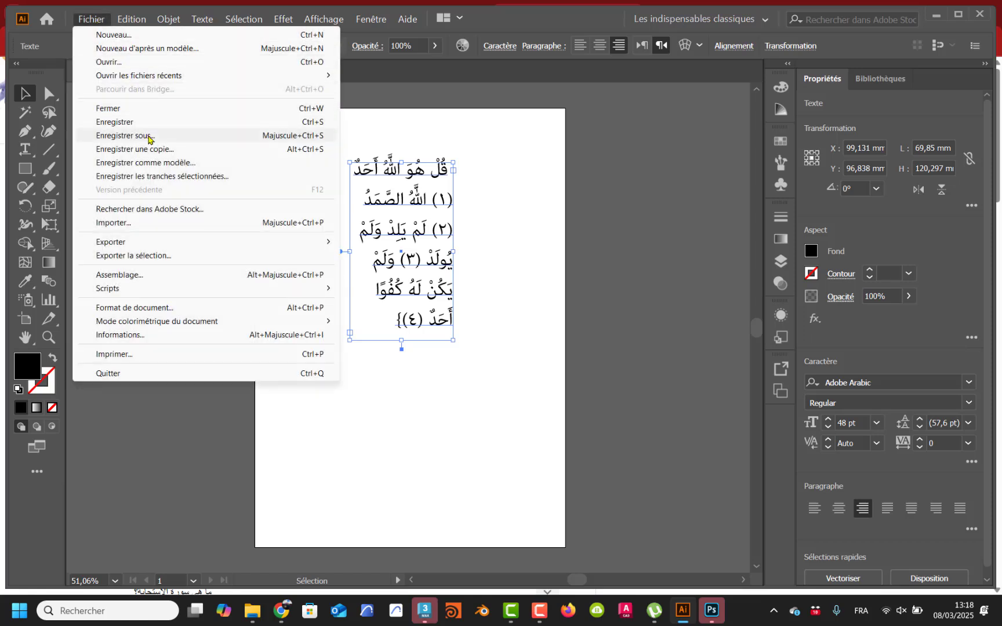
{"action": "left_click", "coordinate": [146, 137]}
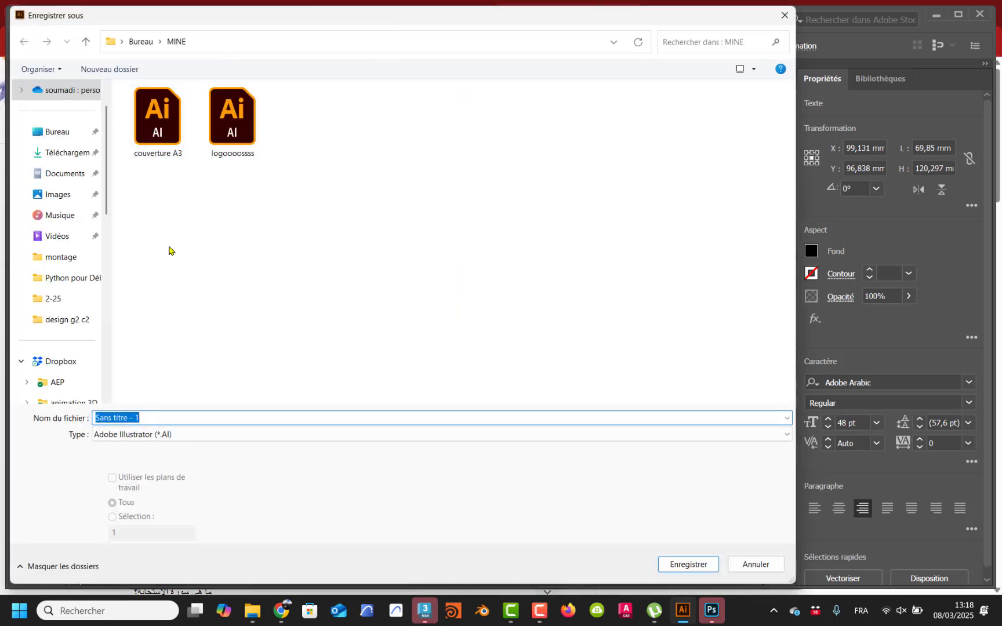
{"action": "left_click", "coordinate": [165, 438]}
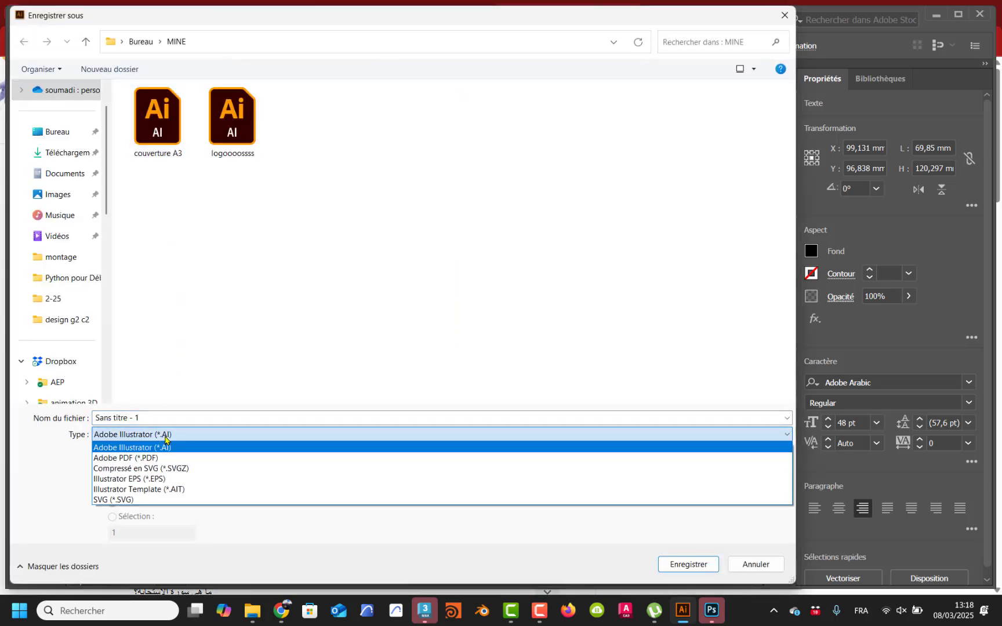
{"action": "left_click", "coordinate": [165, 443]}
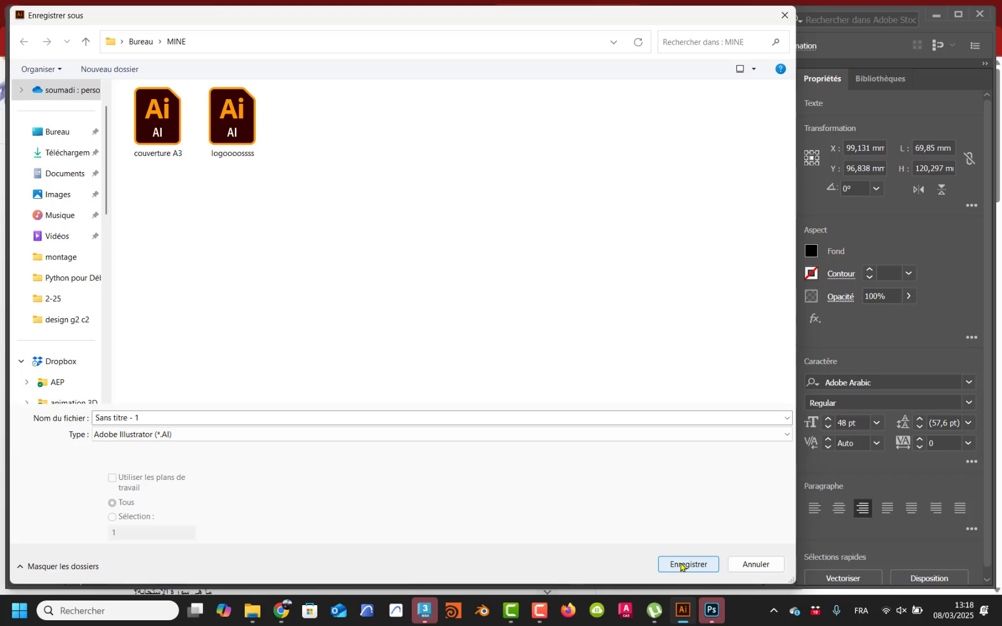
{"action": "left_click", "coordinate": [680, 565]}
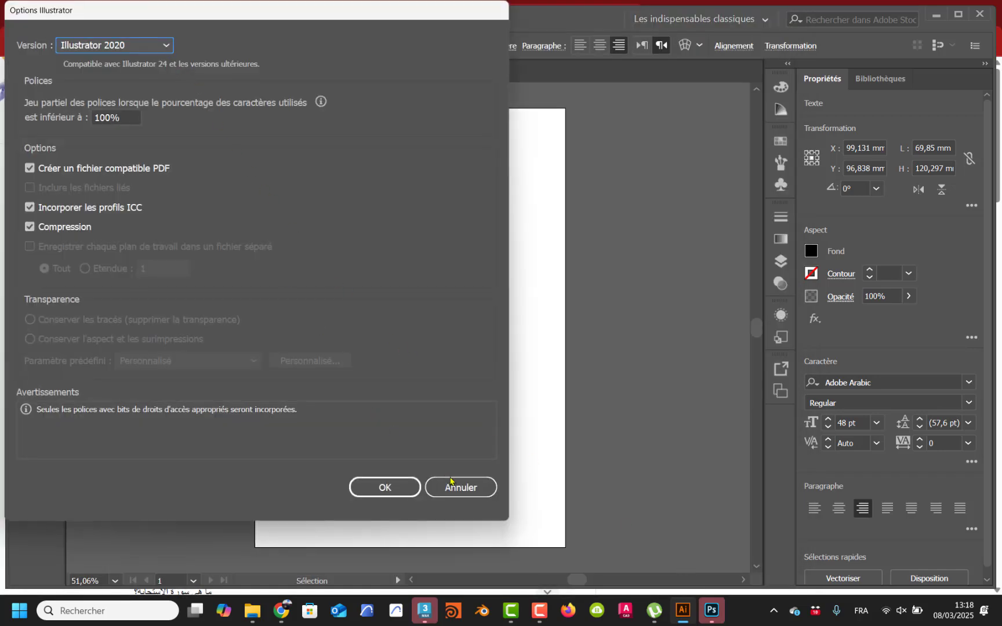
{"action": "left_click", "coordinate": [451, 485]}
Step: Start saving the document under a new name, with the Desktop folder "design g2 c2" as the destination
{"action": "left_click", "coordinate": [87, 19]}
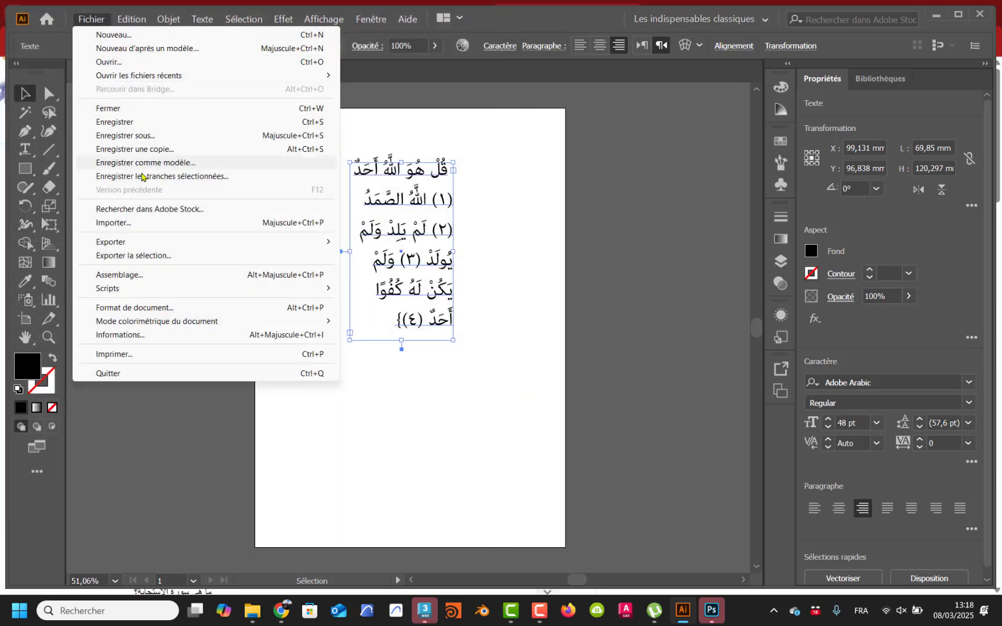
{"action": "left_click", "coordinate": [149, 138]}
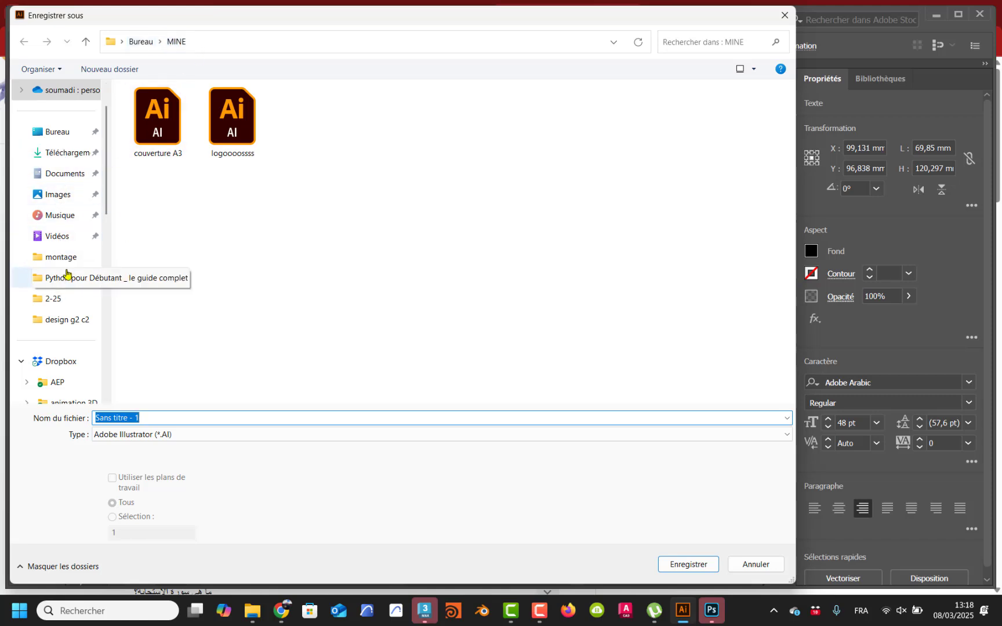
{"action": "left_click", "coordinate": [62, 133]}
{"action": "left_click", "coordinate": [233, 246]}
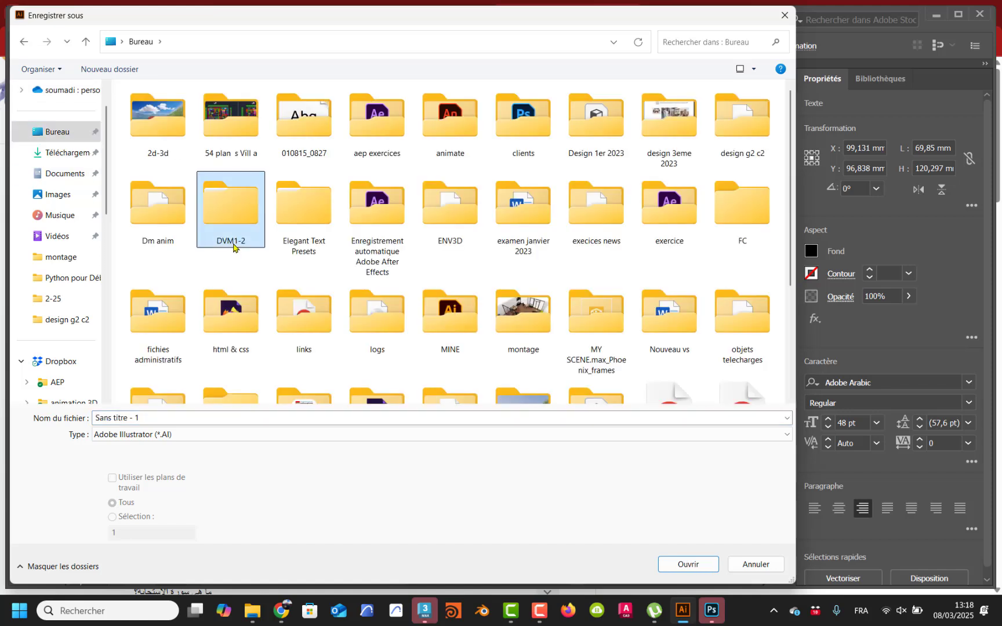
{"action": "key", "text": "d"}
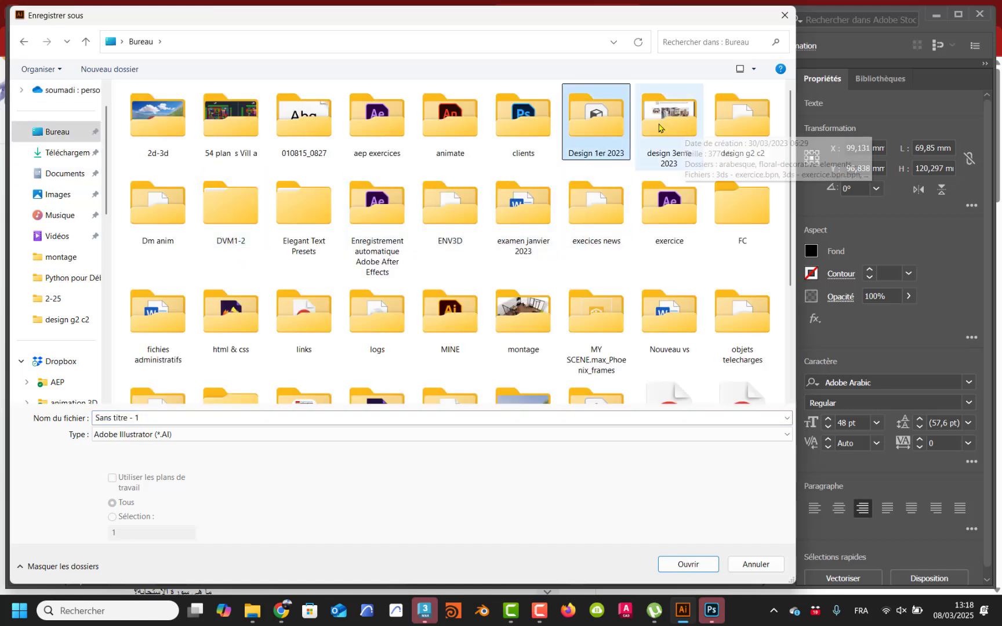
{"action": "double_click", "coordinate": [741, 116]}
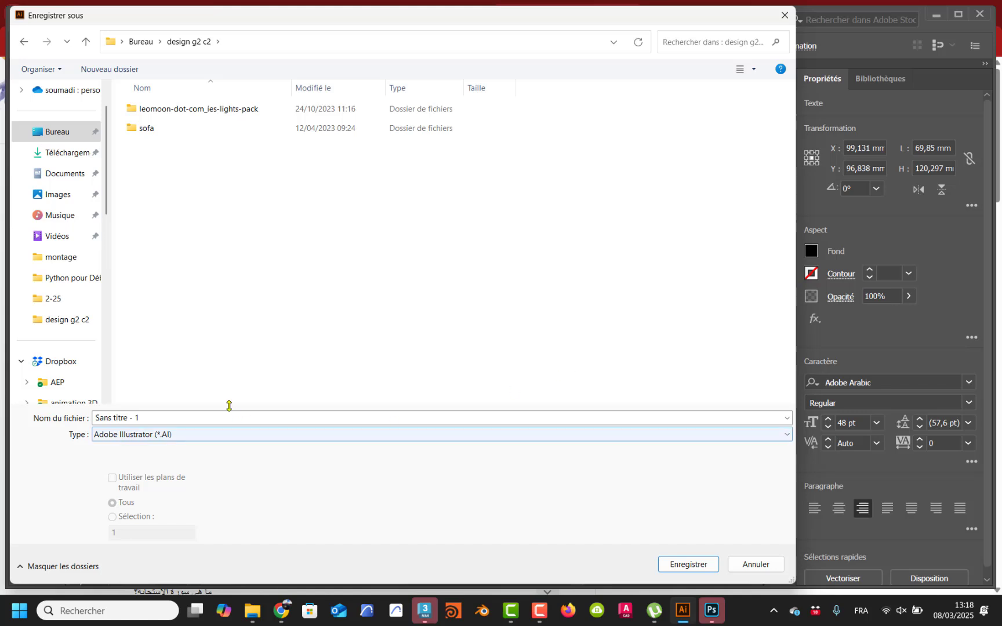
Step: Name the file "قُلْ هُوَ اللَّهُ أَحَدٌ", trimmed from the pasted verses, and save it as Adobe Illustrator (*.AI)
{"action": "left_click_drag", "start_coordinate": [195, 417], "coordinate": [107, 411]}
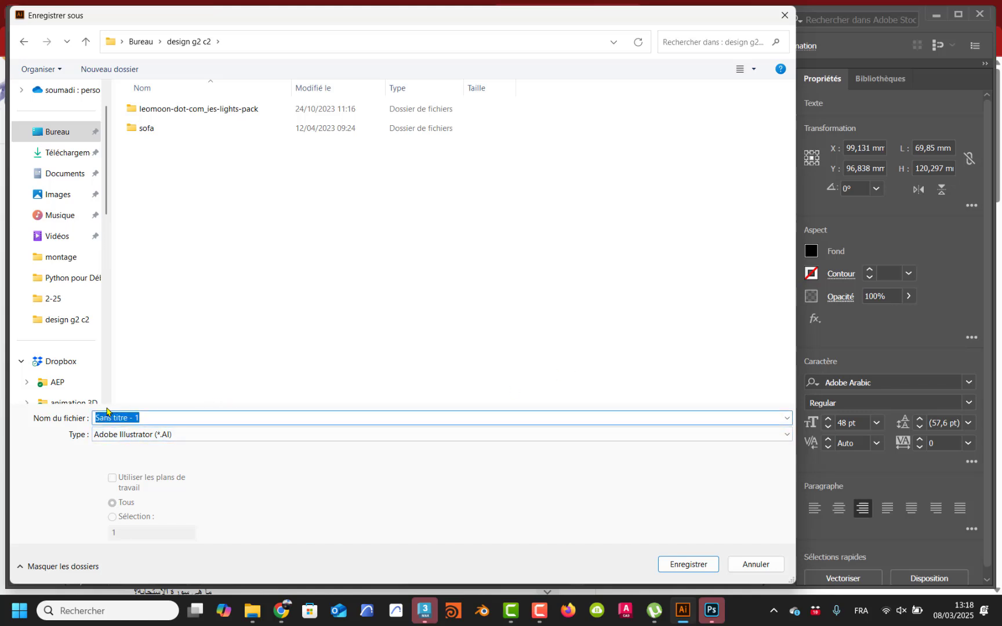
{"action": "type", "text": "قُلْ هُوَ اللَّهُ أَحَدٌ (1) اللَّهُ الصَّمَدُ (2) لَمْ يَلِدْ وَلَمْ يُولَدْ (3) وَلَمْ يَكُنْ لَهُ كُفُوًا أَحَدٌ (4)"}
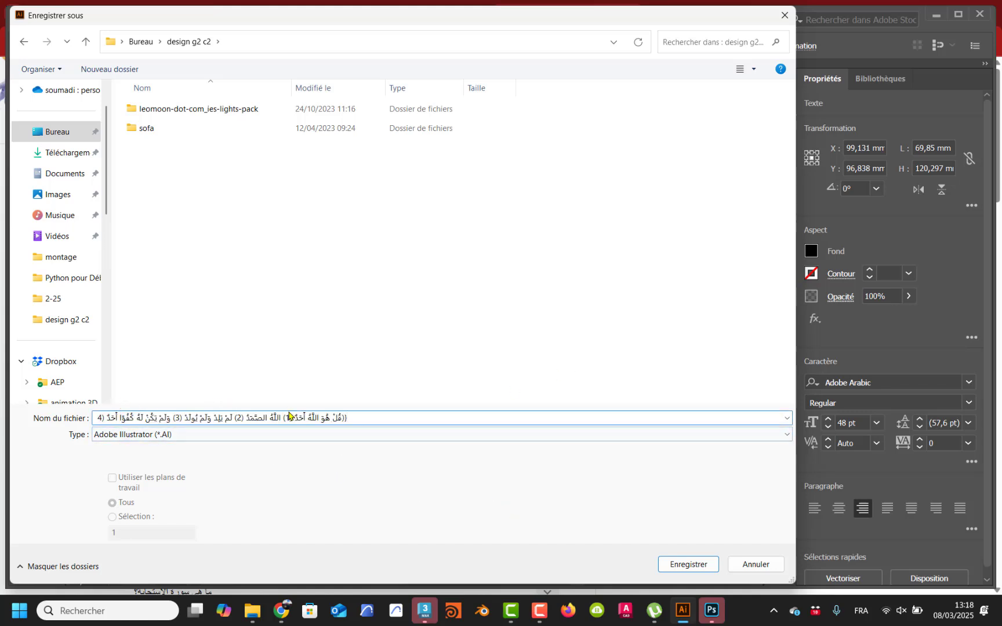
{"action": "left_click_drag", "start_coordinate": [294, 418], "coordinate": [15, 410]}
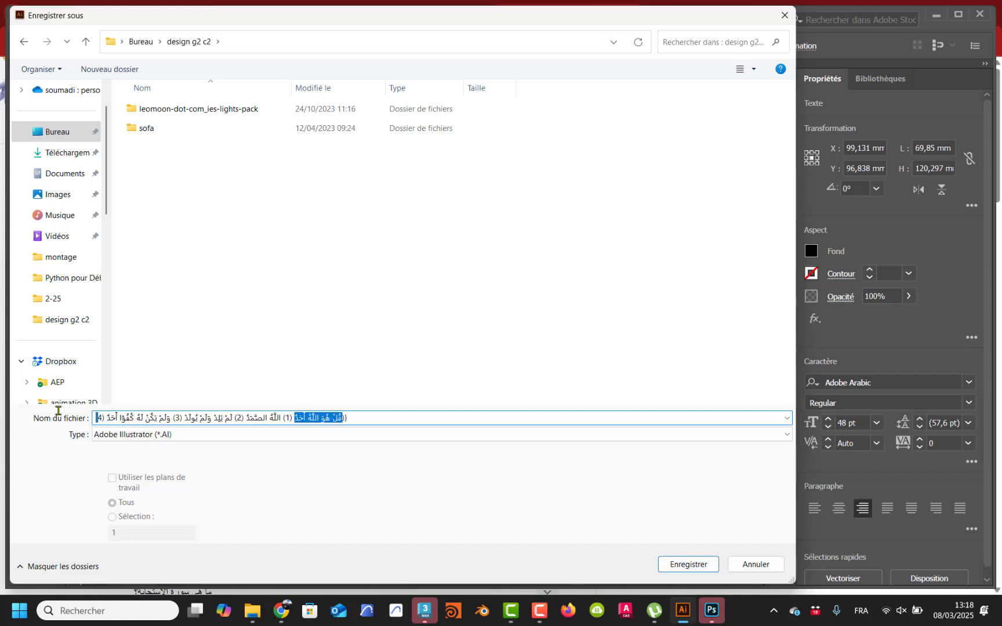
{"action": "left_click_drag", "start_coordinate": [103, 413], "coordinate": [101, 418]}
{"action": "key", "text": "BackSpace"}
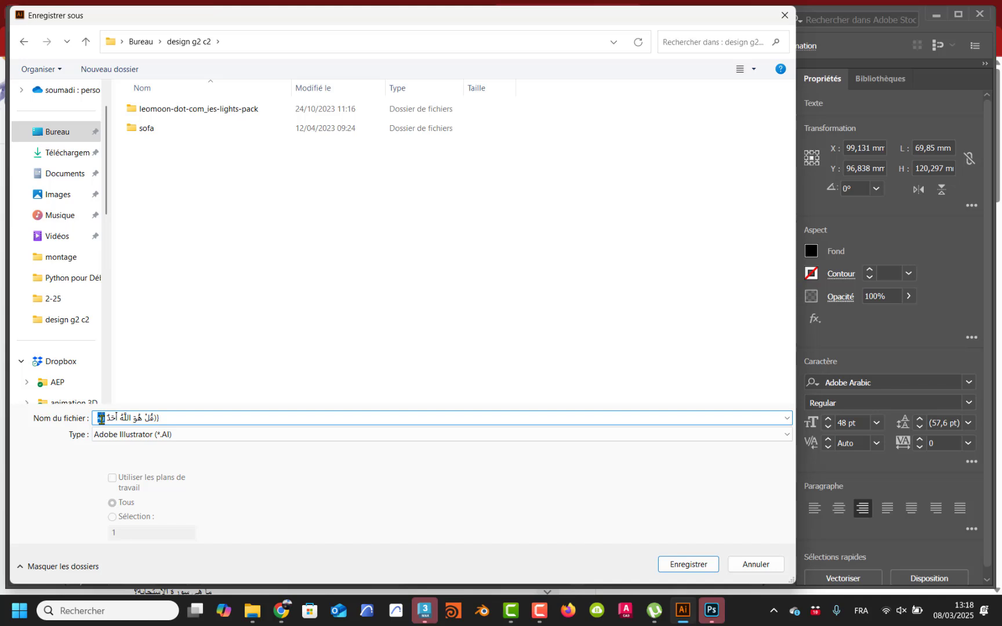
{"action": "key", "text": "BackSpace"}
{"action": "key", "text": "BackSpace"}
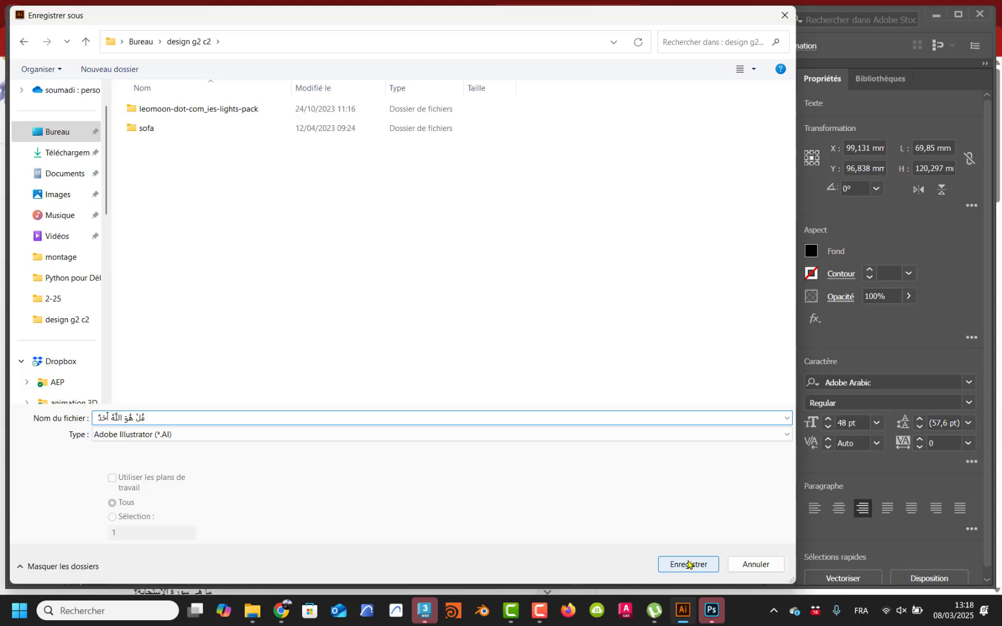
{"action": "left_click", "coordinate": [688, 564]}
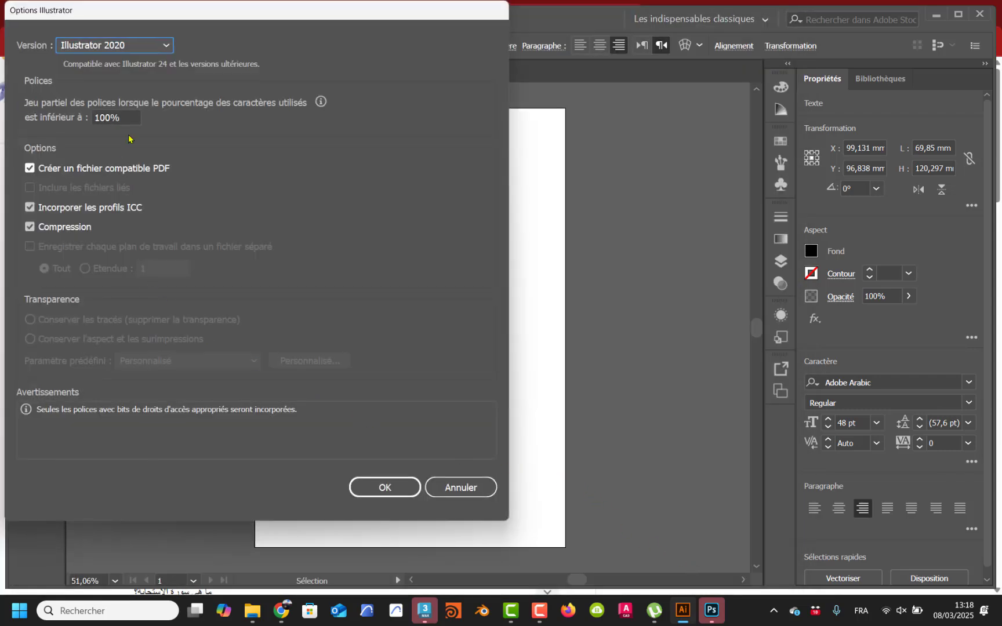
Step: Set the Illustrator version to "Illustrator 3 japonais" and finish saving in that legacy format
{"action": "left_click", "coordinate": [147, 46]}
{"action": "left_click", "coordinate": [146, 46]}
{"action": "left_click", "coordinate": [147, 46]}
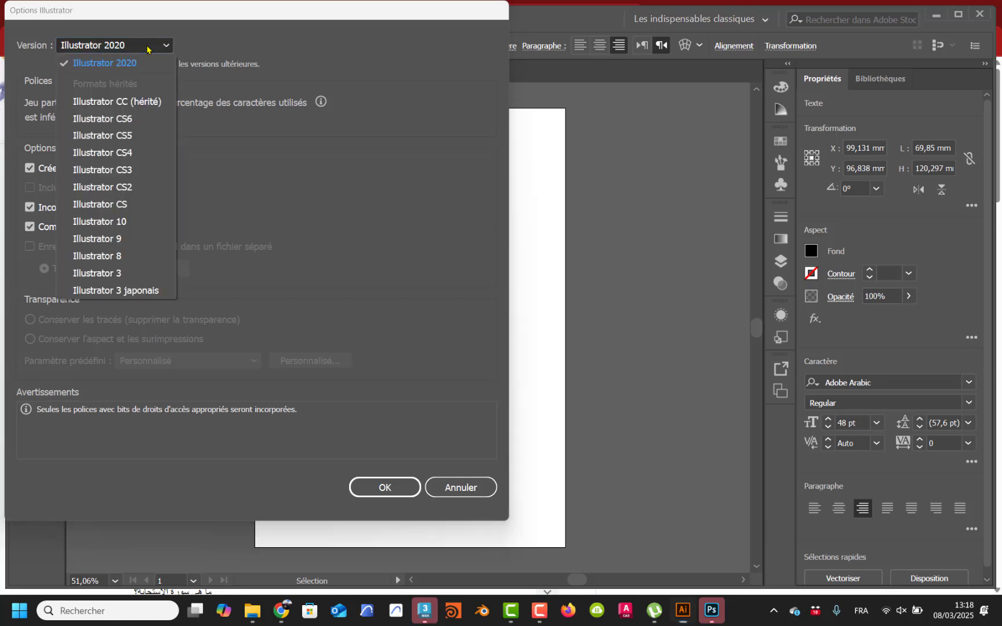
{"action": "left_click", "coordinate": [141, 290]}
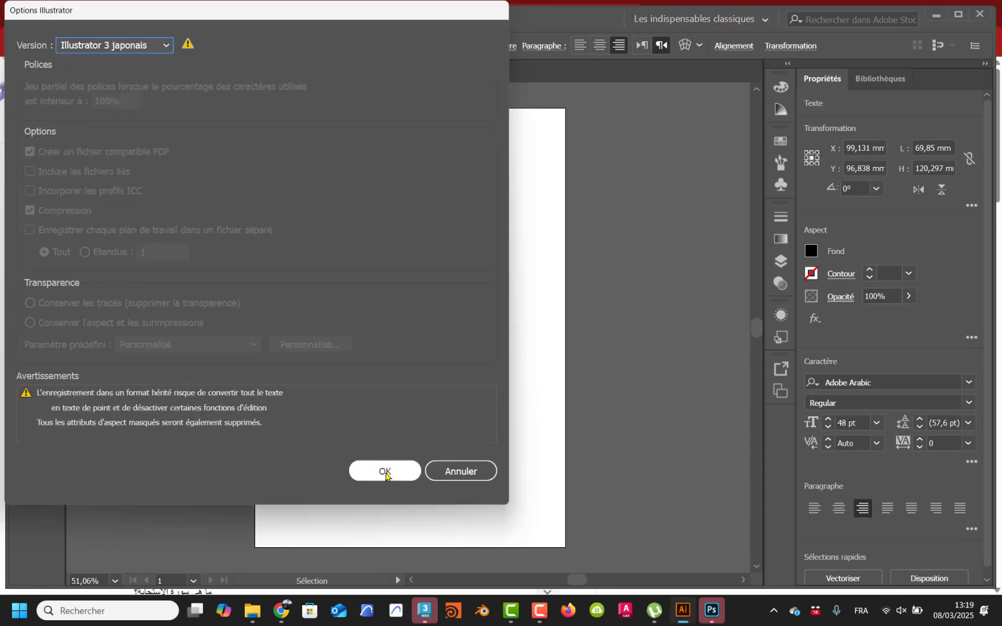
{"action": "left_click", "coordinate": [385, 472]}
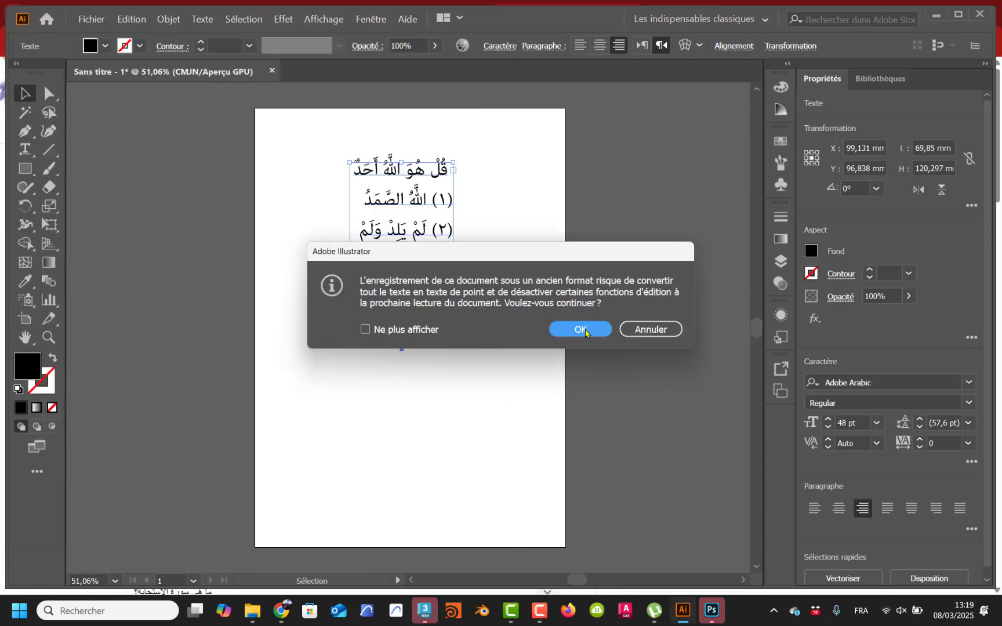
{"action": "left_click", "coordinate": [580, 329]}
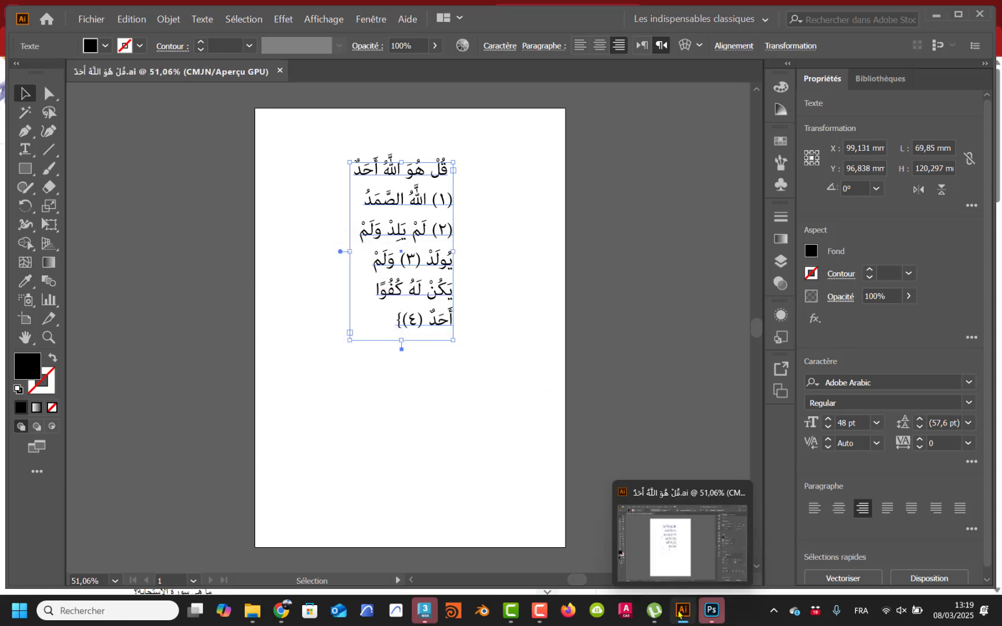
Step: Switch to 3ds Max, dismiss the security messages and start merging a file into the empty scene
{"action": "left_click", "coordinate": [425, 609]}
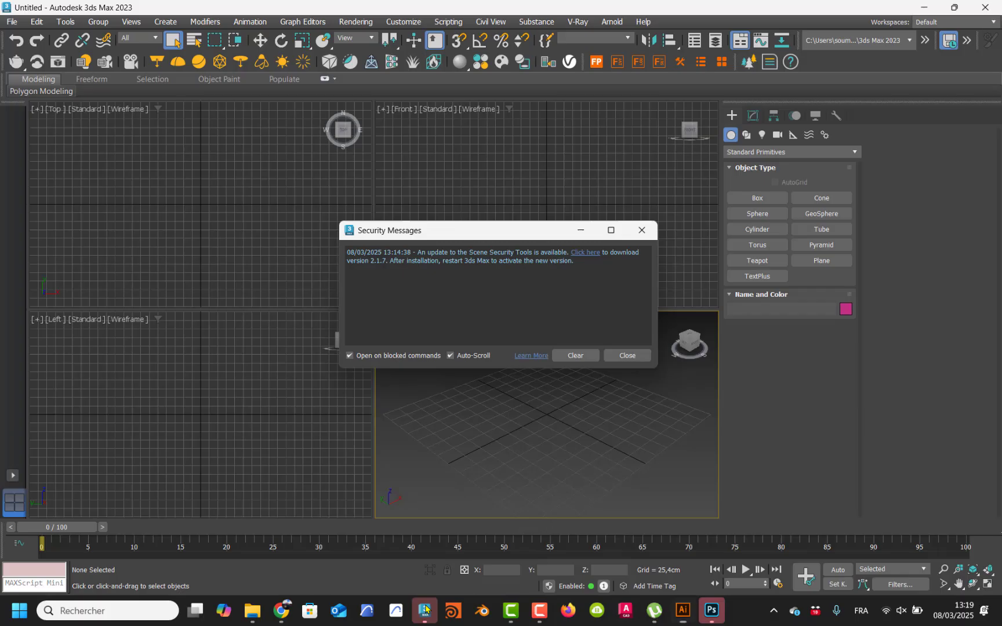
{"action": "left_click", "coordinate": [613, 356]}
{"action": "left_click", "coordinate": [11, 22]}
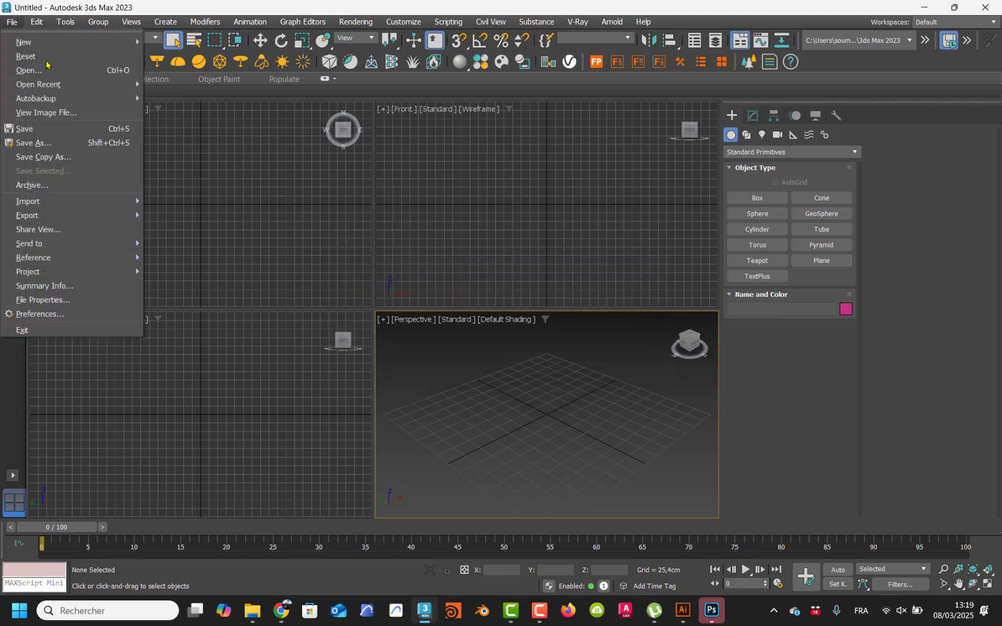
{"action": "mouse_move", "coordinate": [66, 86]}
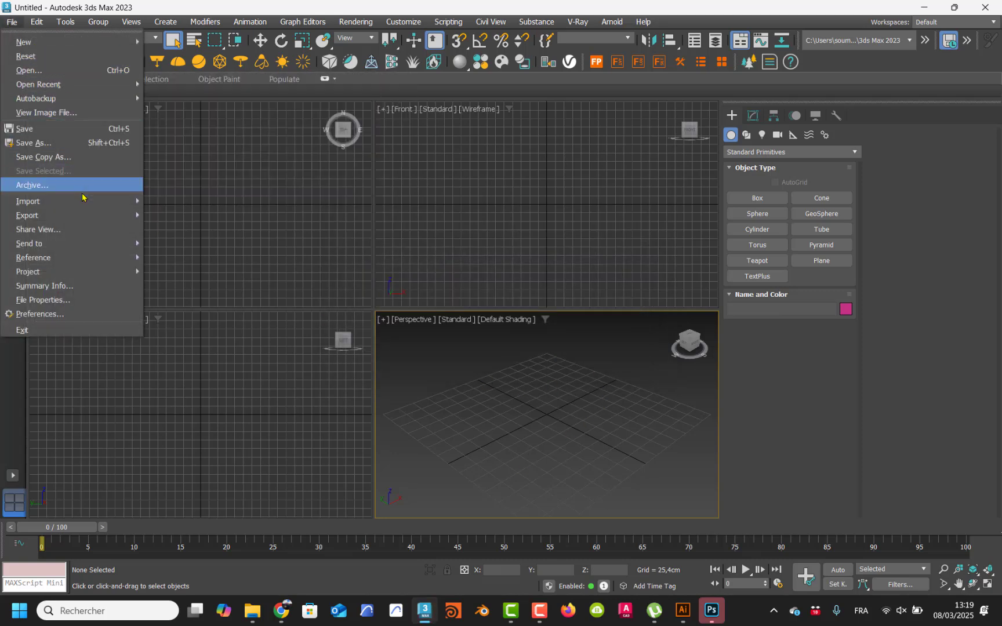
{"action": "mouse_move", "coordinate": [117, 200]}
{"action": "left_click", "coordinate": [199, 215]}
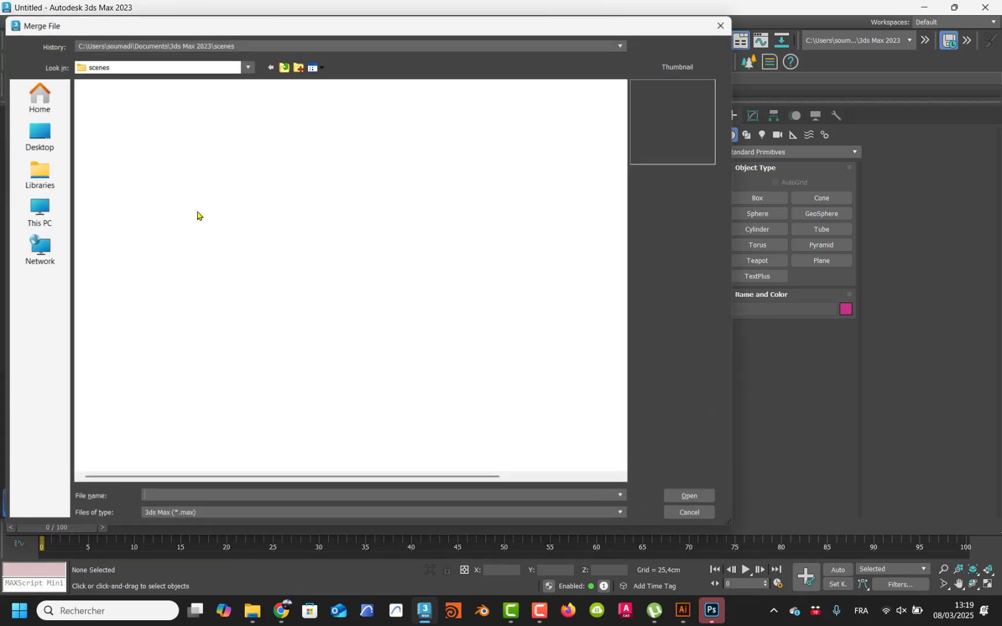
Step: Browse to the Desktop folder "design 3eme 2023" and set the file filter to All files (*.*)
{"action": "left_click", "coordinate": [39, 134]}
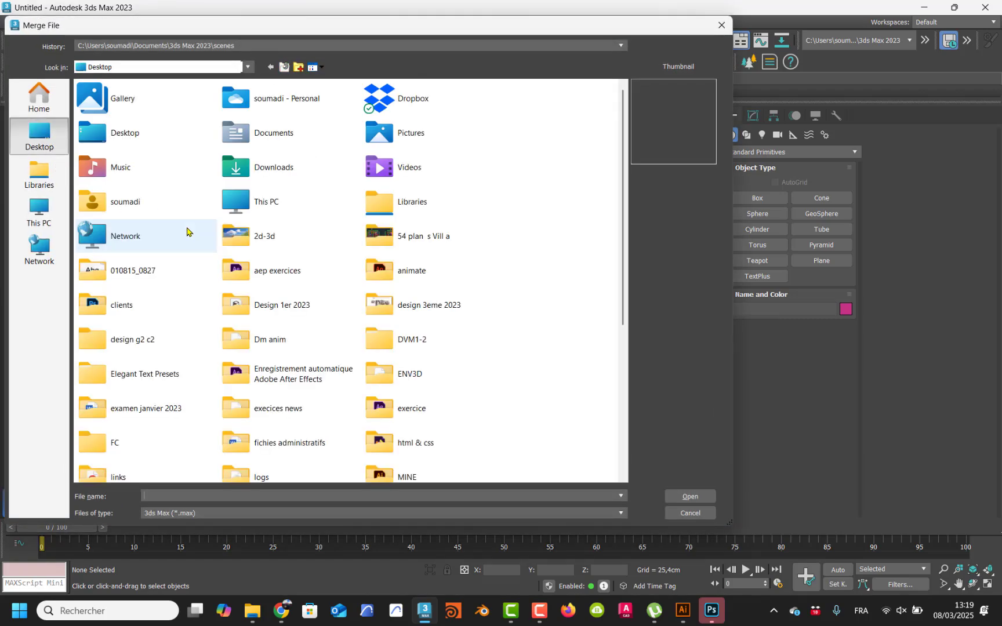
{"action": "double_click", "coordinate": [380, 313]}
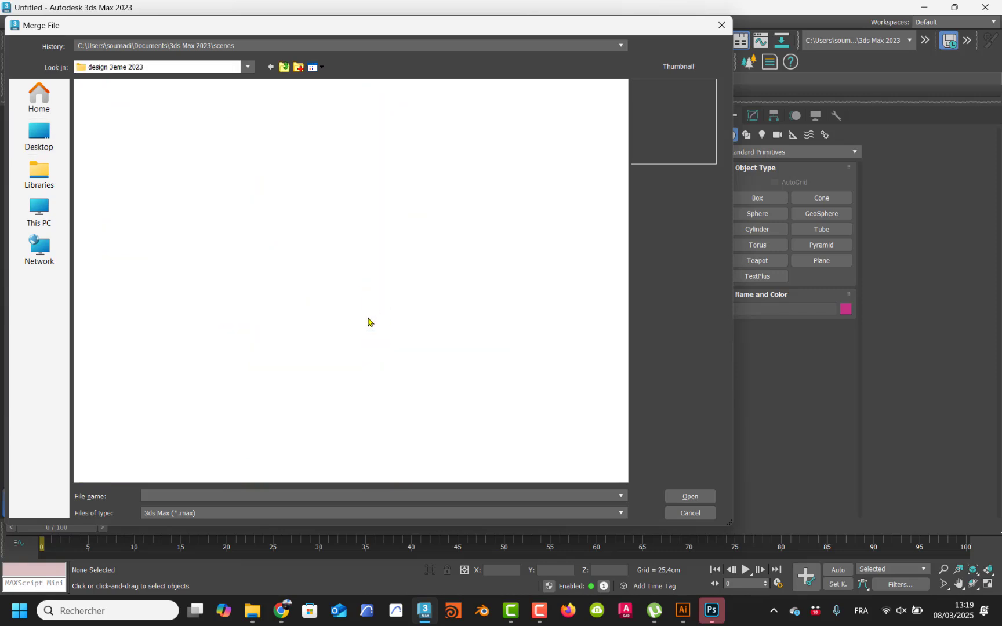
{"action": "left_click", "coordinate": [164, 514]}
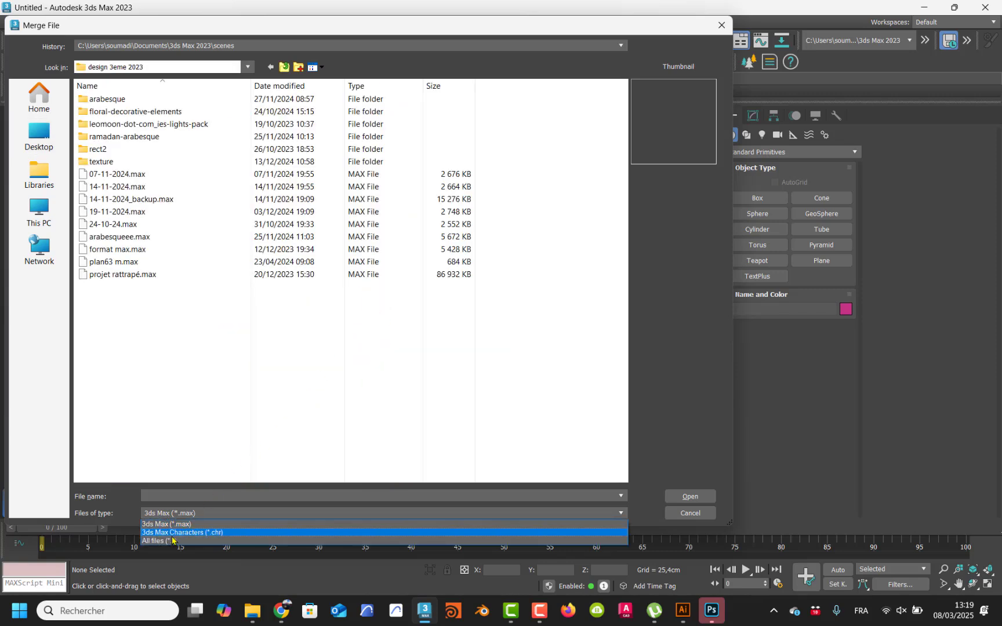
{"action": "left_click", "coordinate": [170, 541]}
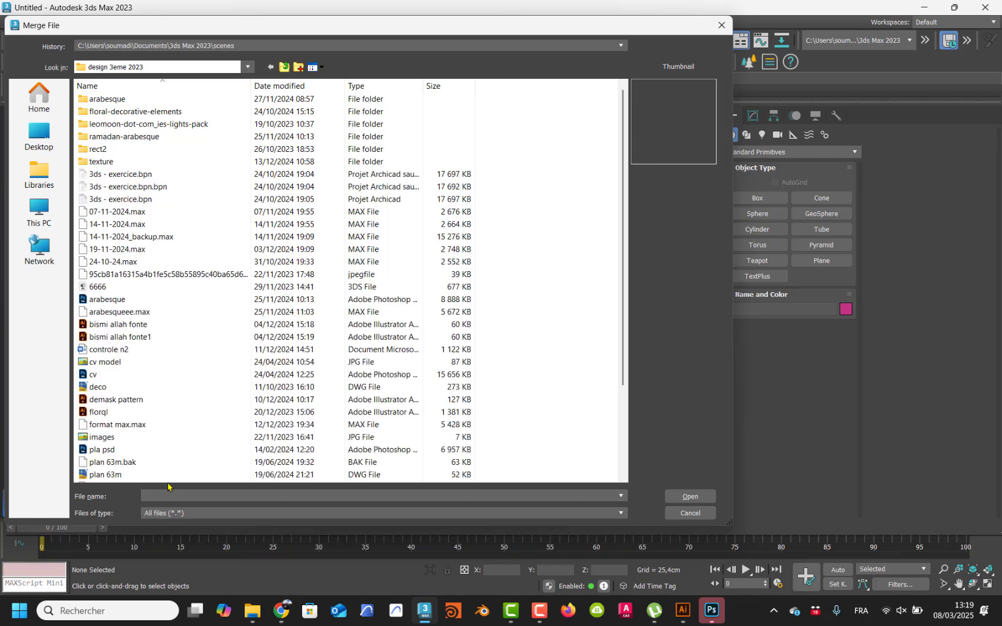
Step: Look through the "design 3eme 2023" folder for the saved Illustrator text file
{"action": "left_click", "coordinate": [155, 324]}
{"action": "scroll", "coordinate": [155, 325], "scroll_direction": "down", "scroll_amount": 1}
{"action": "scroll", "coordinate": [155, 324], "scroll_direction": "down", "scroll_amount": 8}
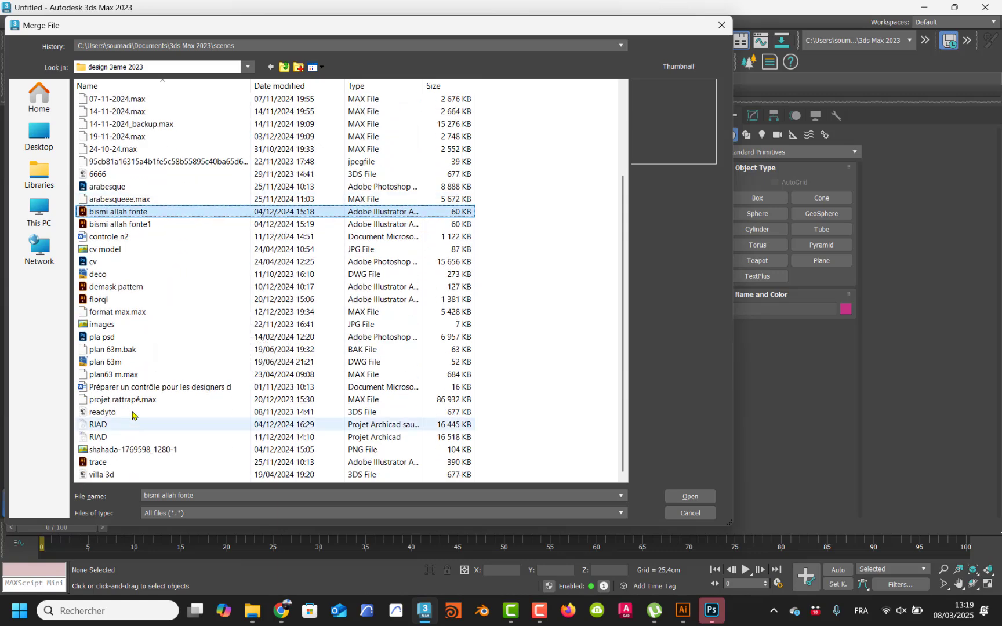
{"action": "scroll", "coordinate": [138, 302], "scroll_direction": "up", "scroll_amount": 9}
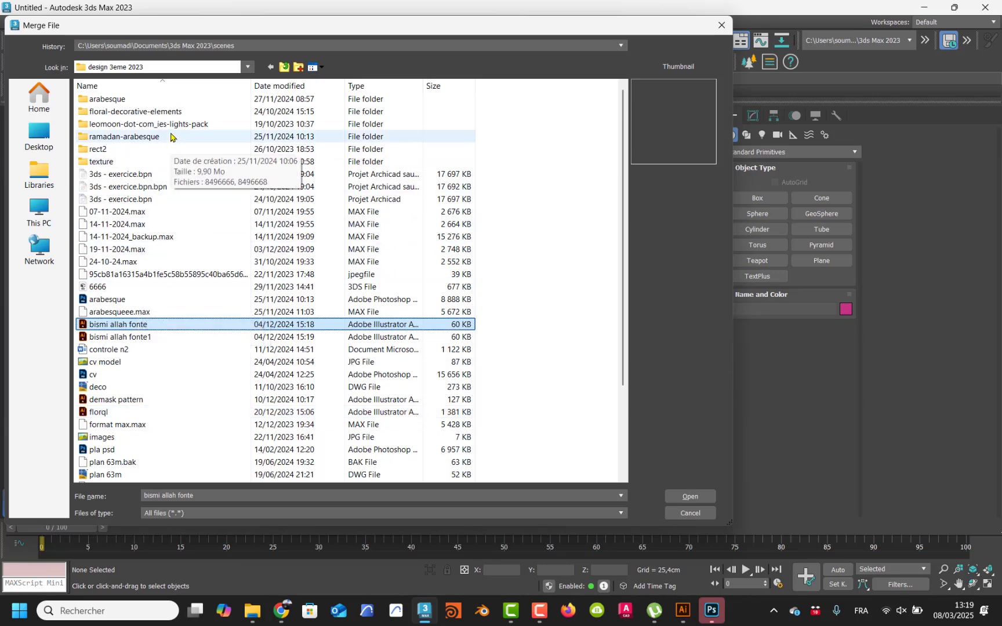
{"action": "left_click", "coordinate": [155, 338]}
{"action": "scroll", "coordinate": [152, 352], "scroll_direction": "down", "scroll_amount": 1}
{"action": "left_click", "coordinate": [139, 387]}
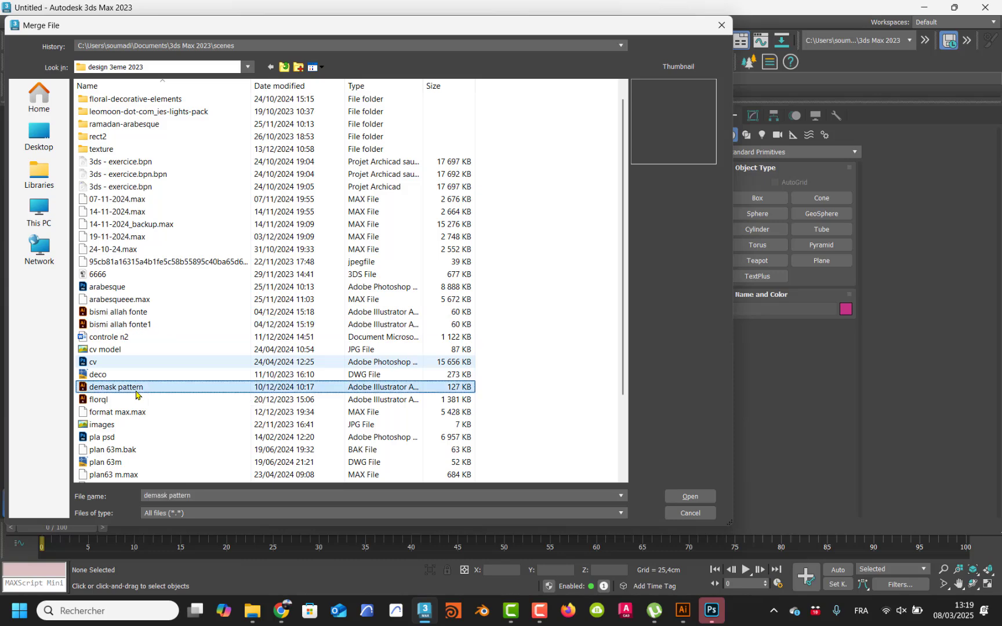
{"action": "scroll", "coordinate": [137, 391], "scroll_direction": "down", "scroll_amount": 4}
{"action": "scroll", "coordinate": [135, 395], "scroll_direction": "down", "scroll_amount": 4}
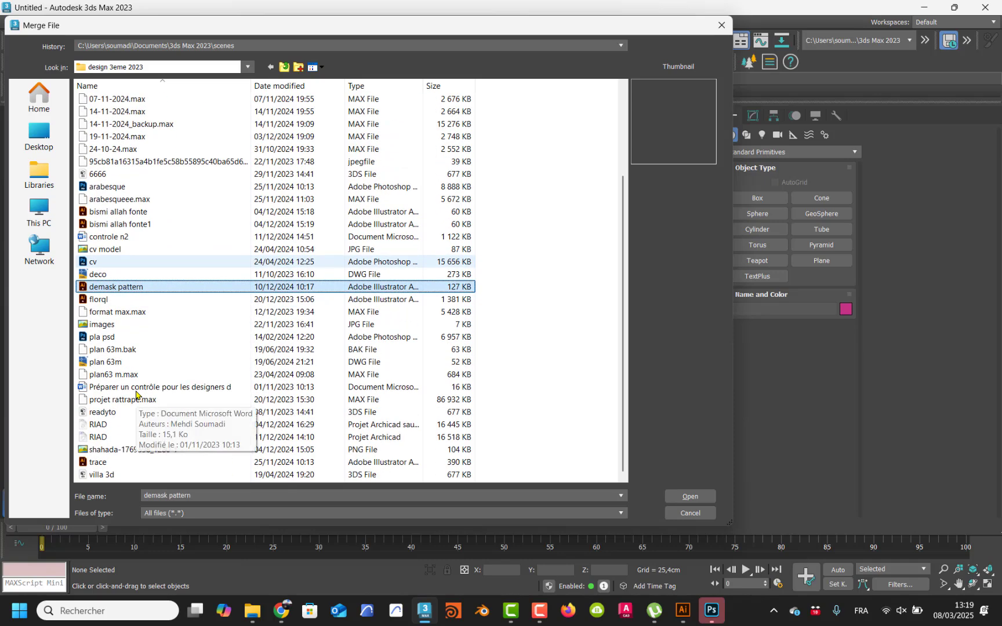
Step: Switch to Illustrator, check which folder the text file was saved in without saving again, and return to 3ds Max
{"action": "left_click", "coordinate": [683, 610]}
{"action": "left_click", "coordinate": [91, 19]}
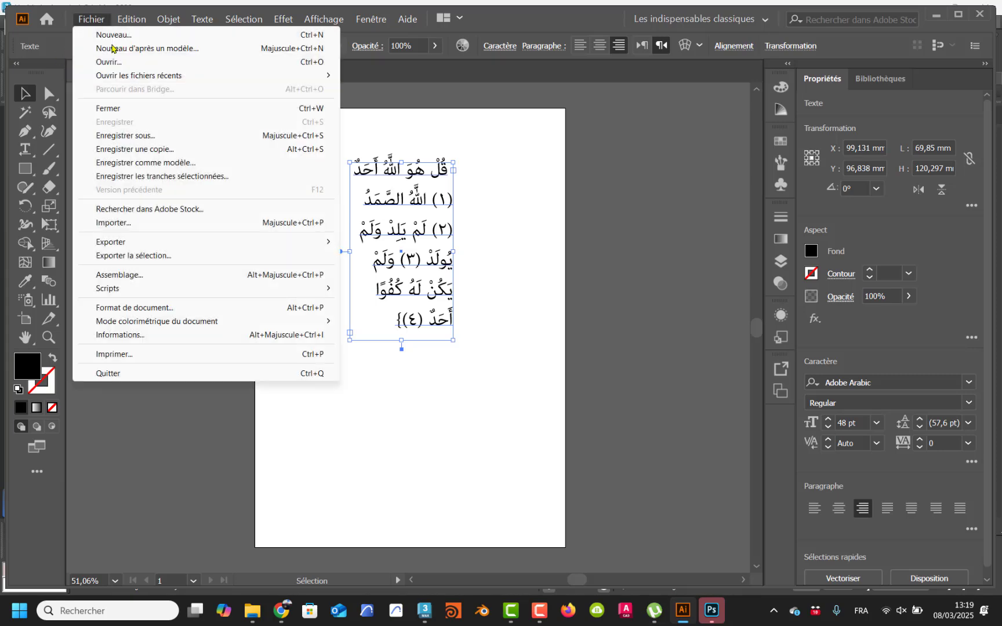
{"action": "left_click", "coordinate": [178, 135]}
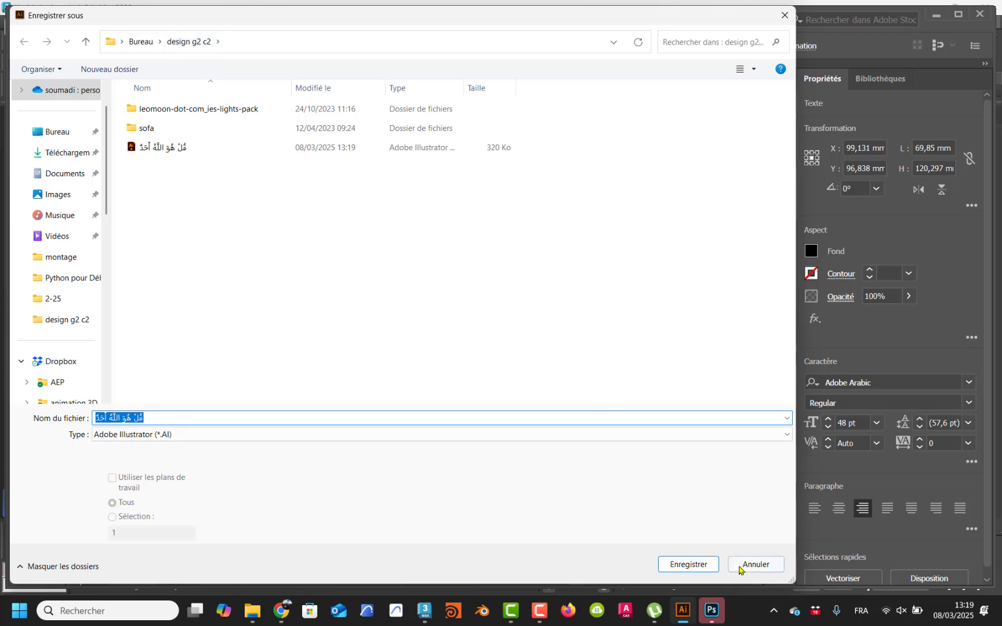
{"action": "left_click", "coordinate": [741, 565]}
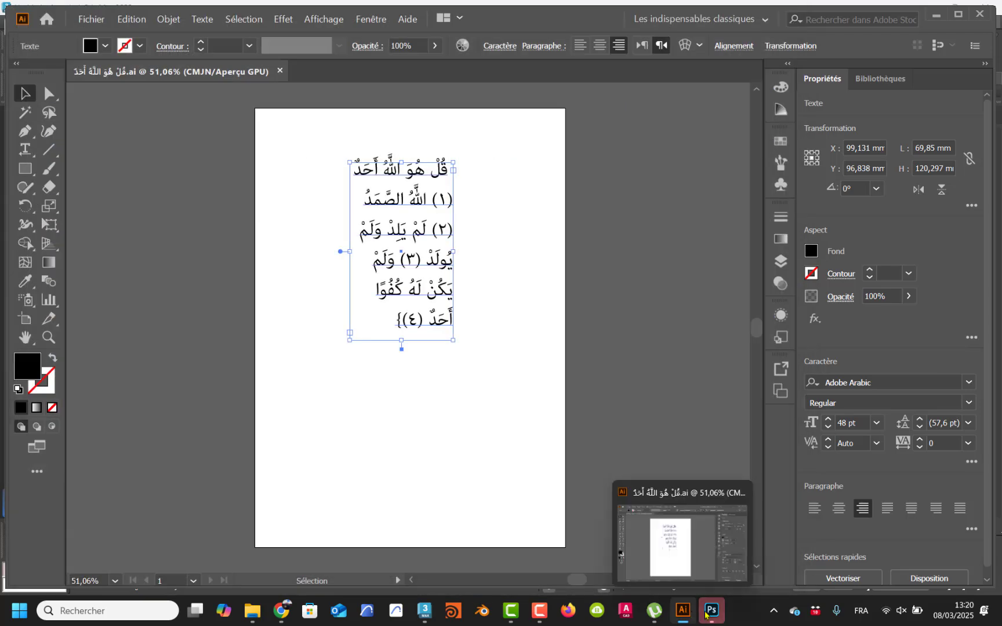
{"action": "mouse_move", "coordinate": [677, 613]}
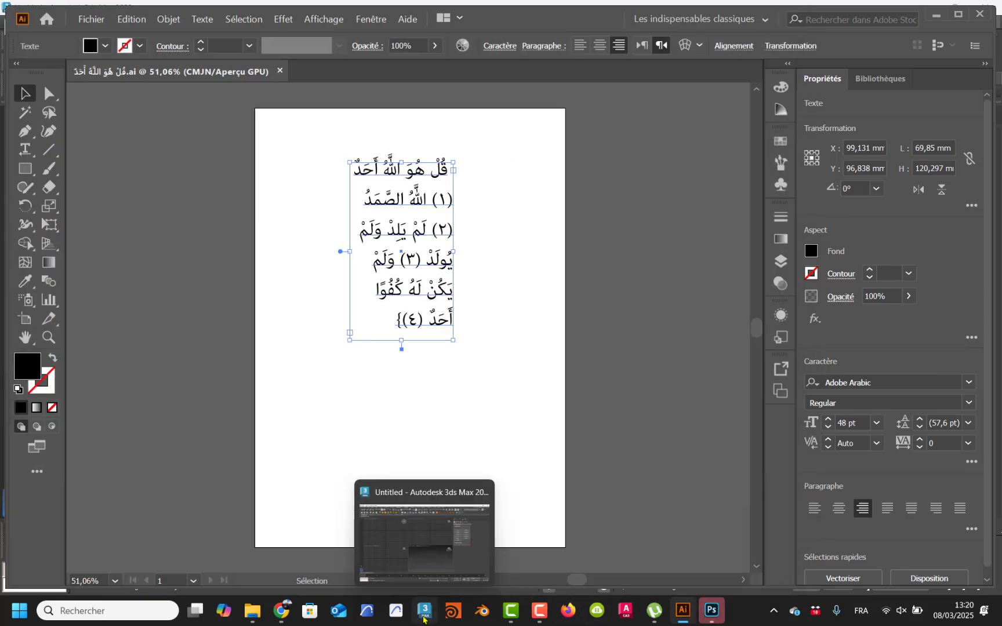
{"action": "left_click", "coordinate": [426, 613]}
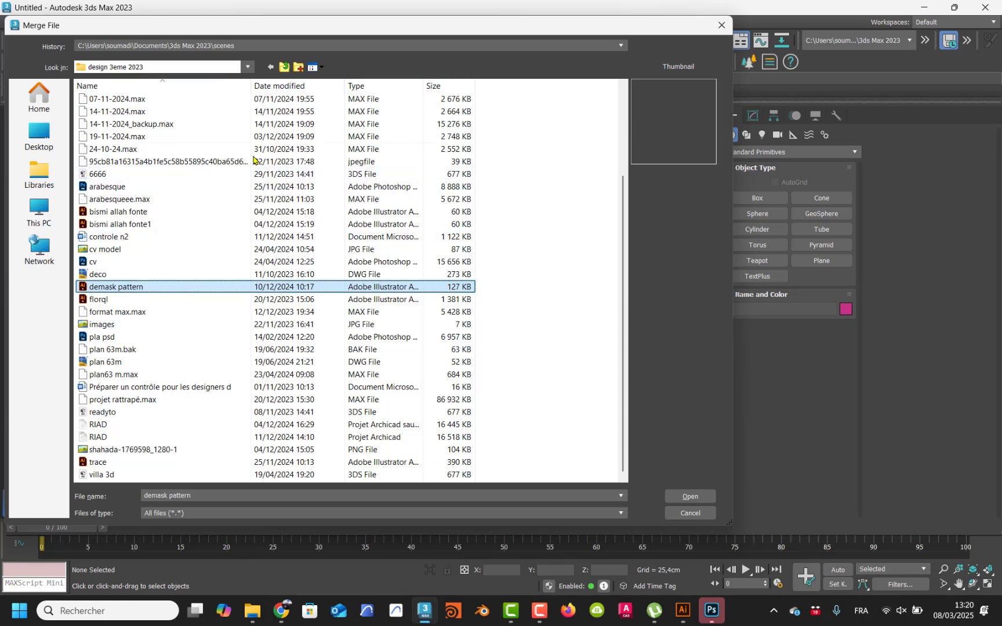
Step: Browse from the current folder up to the Desktop and into the folder "design g2 c2"
{"action": "left_click", "coordinate": [284, 67]}
{"action": "left_click", "coordinate": [253, 248]}
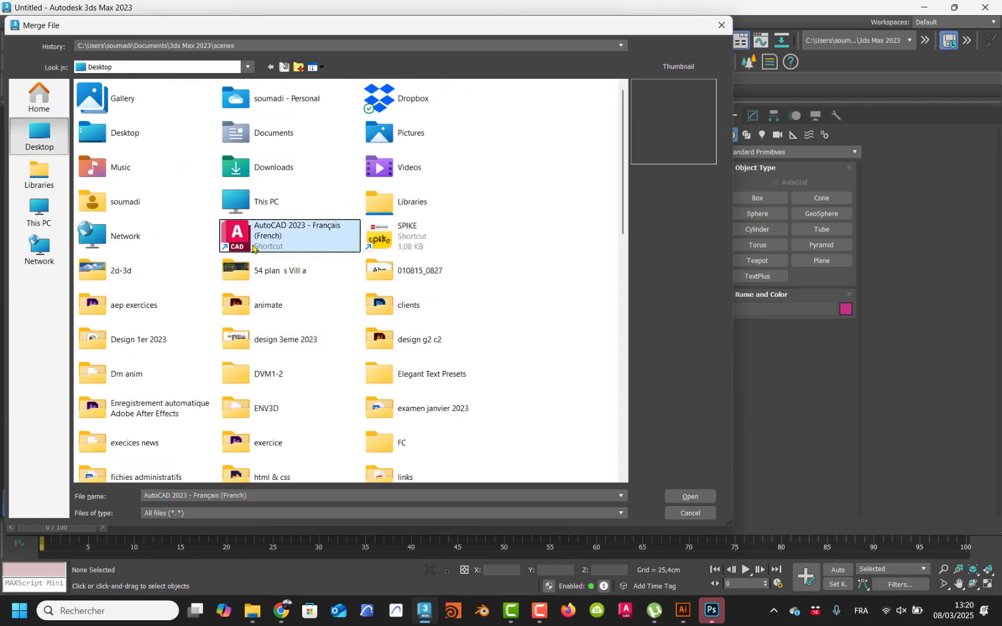
{"action": "key", "text": "g"}
{"action": "key", "text": "d"}
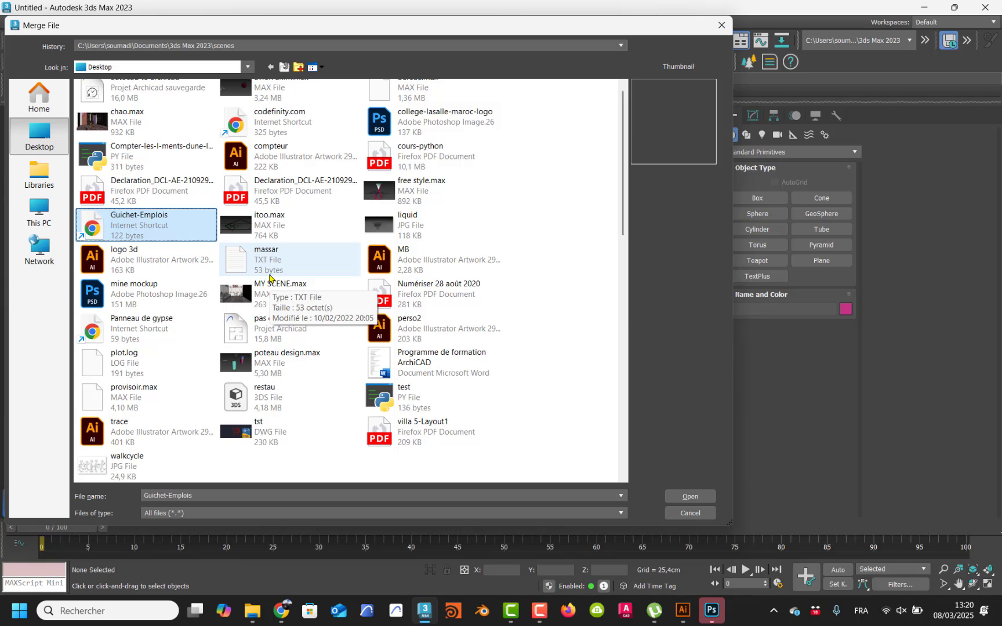
{"action": "key", "text": "d"}
{"action": "key", "text": "d"}
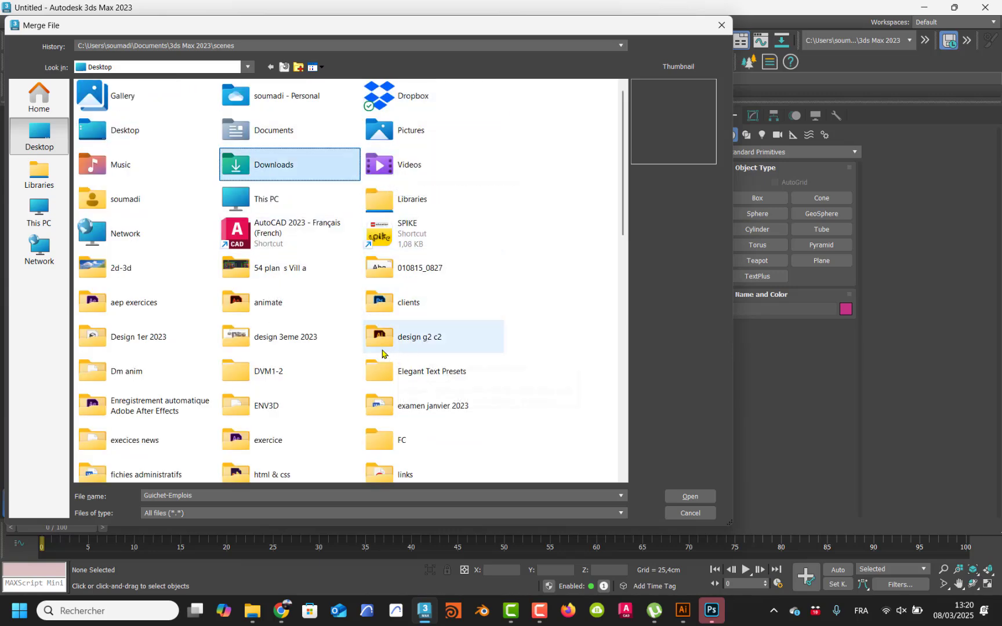
{"action": "key", "text": "d"}
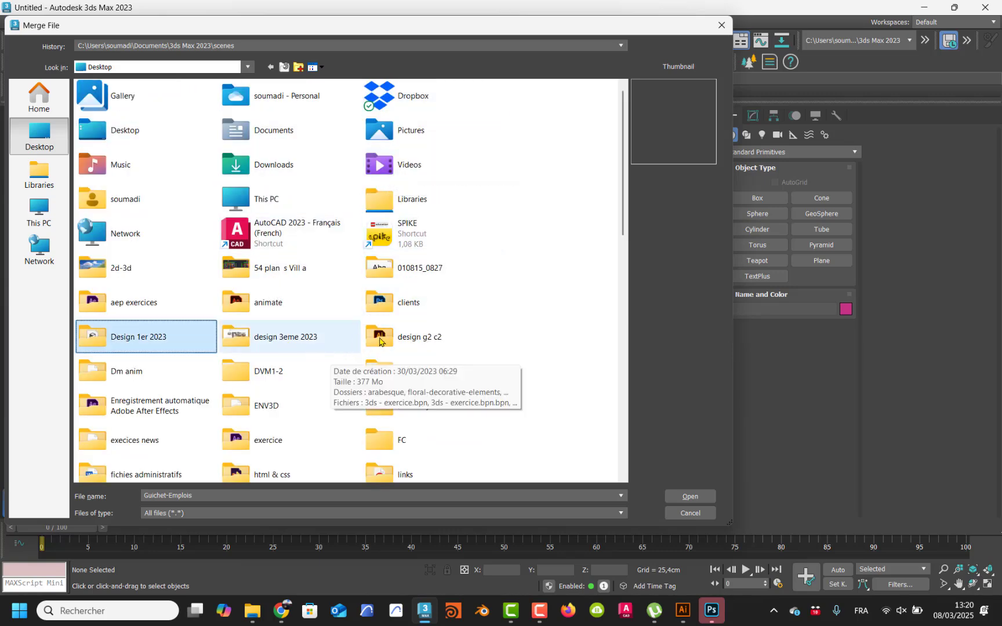
{"action": "double_click", "coordinate": [380, 339]}
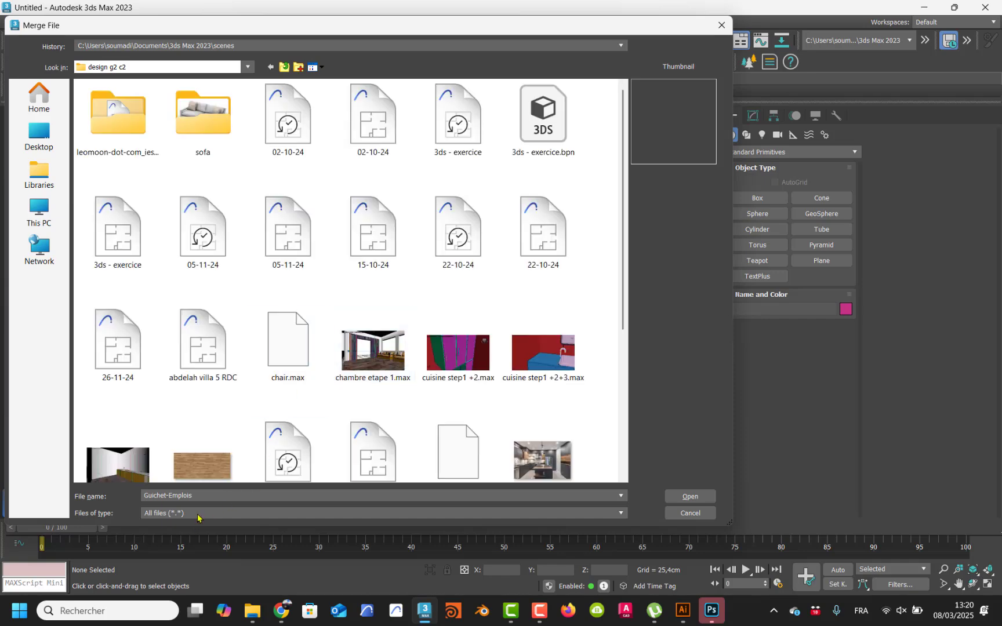
Step: Import the Illustrator file "قُلْ هُوَ اللَّهُ أَحَدٌ", merging it with the current scene and bringing its shapes in as a single object
{"action": "left_click", "coordinate": [472, 359]}
{"action": "scroll", "coordinate": [472, 358], "scroll_direction": "down", "scroll_amount": 2}
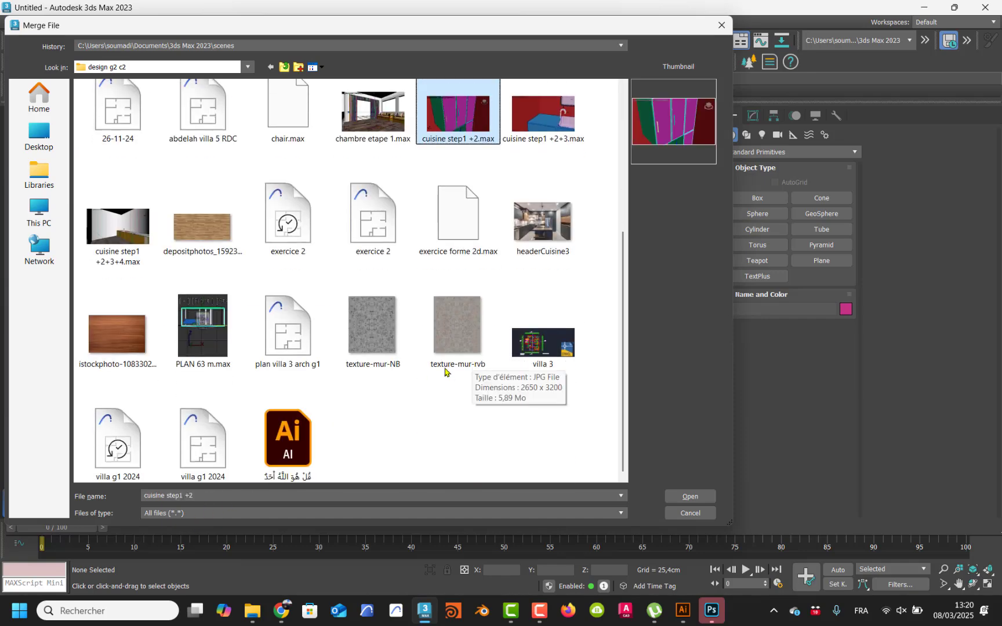
{"action": "left_click", "coordinate": [299, 455]}
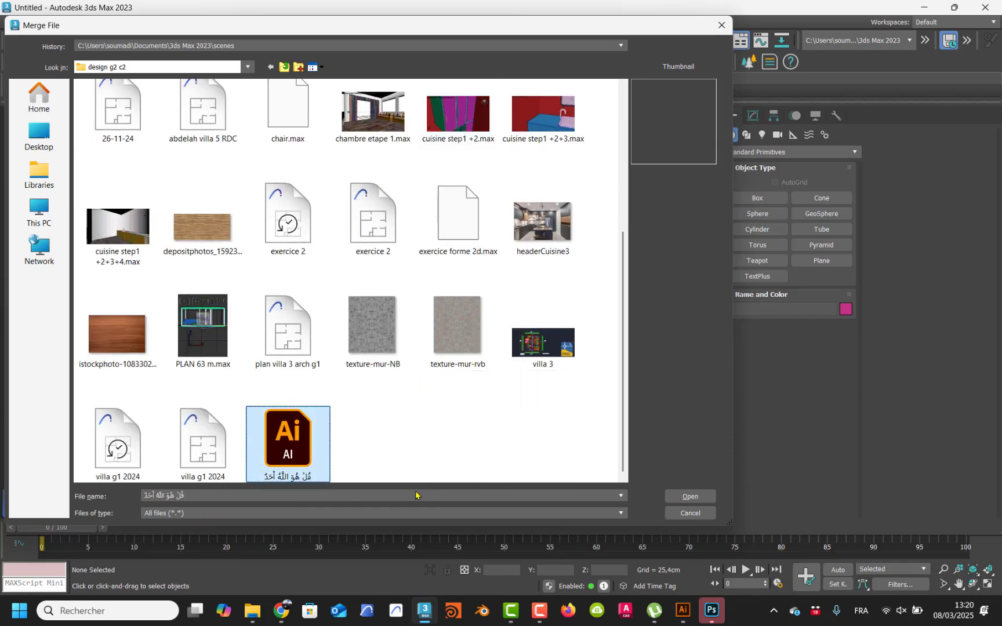
{"action": "left_click", "coordinate": [684, 497]}
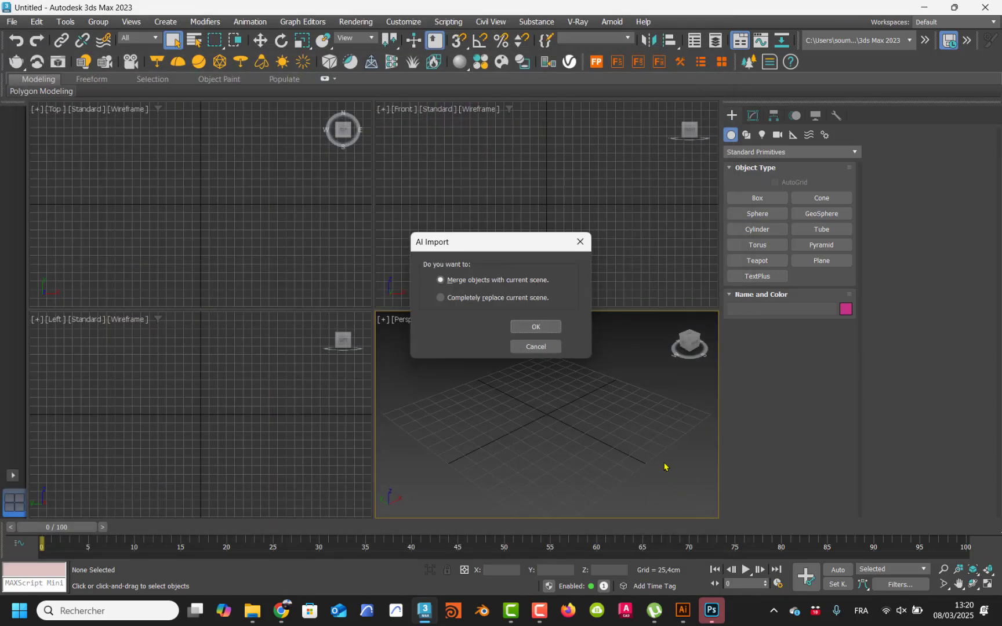
{"action": "left_click", "coordinate": [541, 328]}
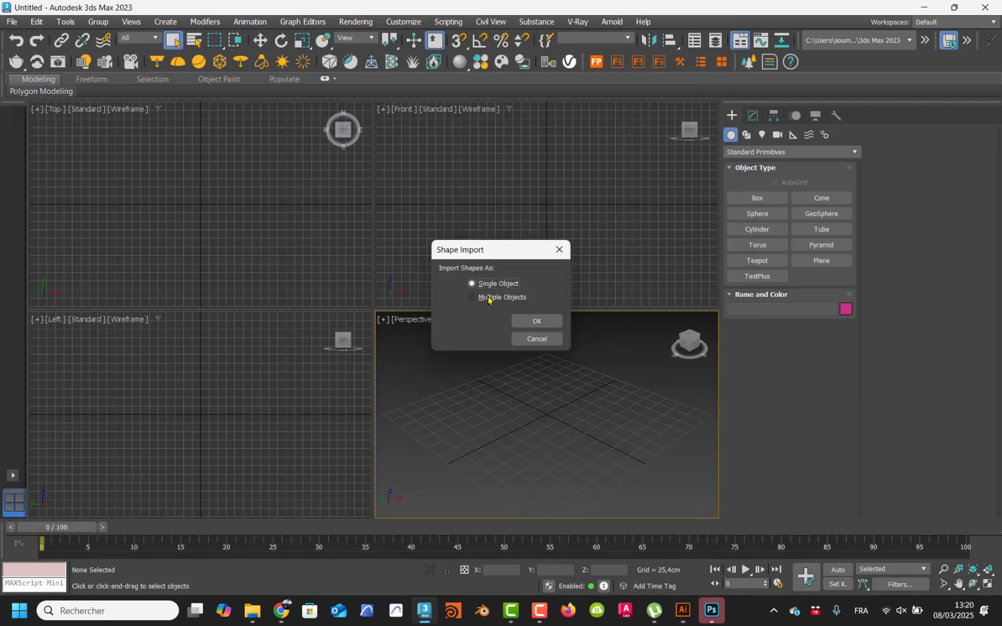
{"action": "left_click", "coordinate": [531, 324]}
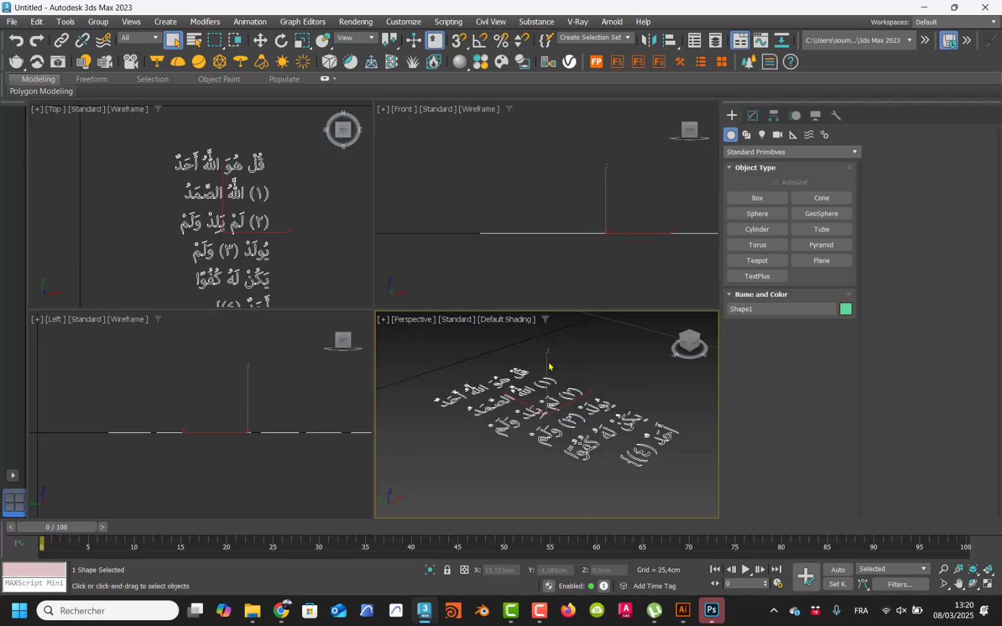
Step: Apply an Extrude modifier to the imported text shape with an amount of 1,27 cm
{"action": "middle_click_drag", "start_coordinate": [547, 377], "coordinate": [497, 415], "text": "alt"}
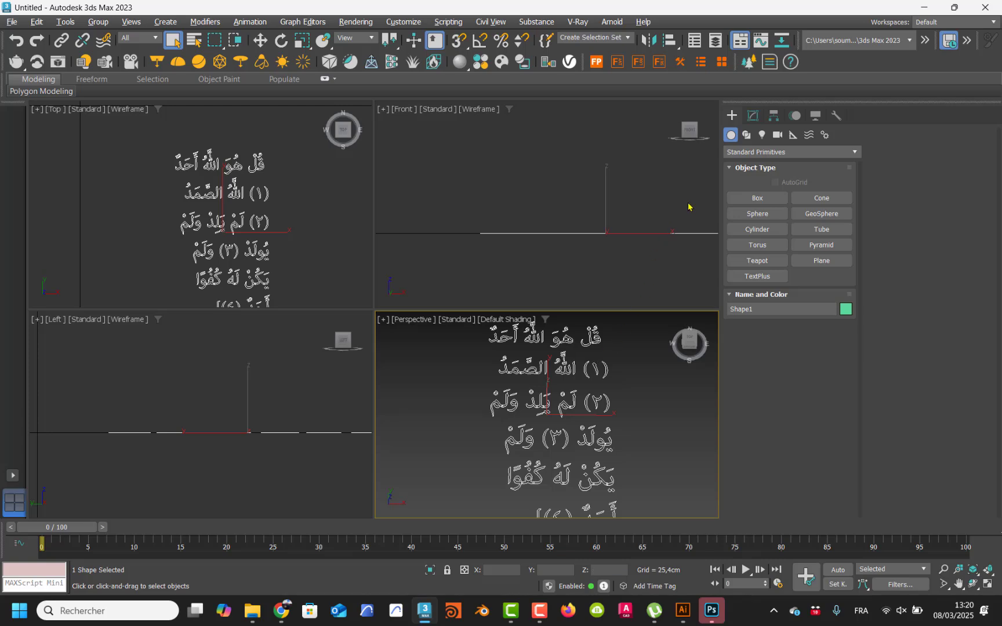
{"action": "left_click", "coordinate": [752, 117]}
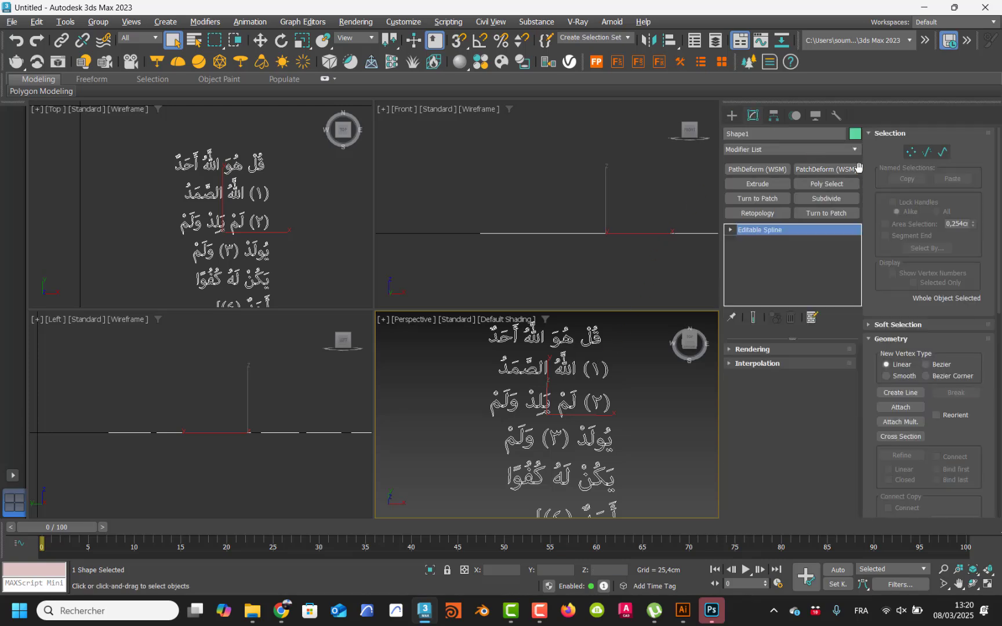
{"action": "left_click", "coordinate": [855, 149]}
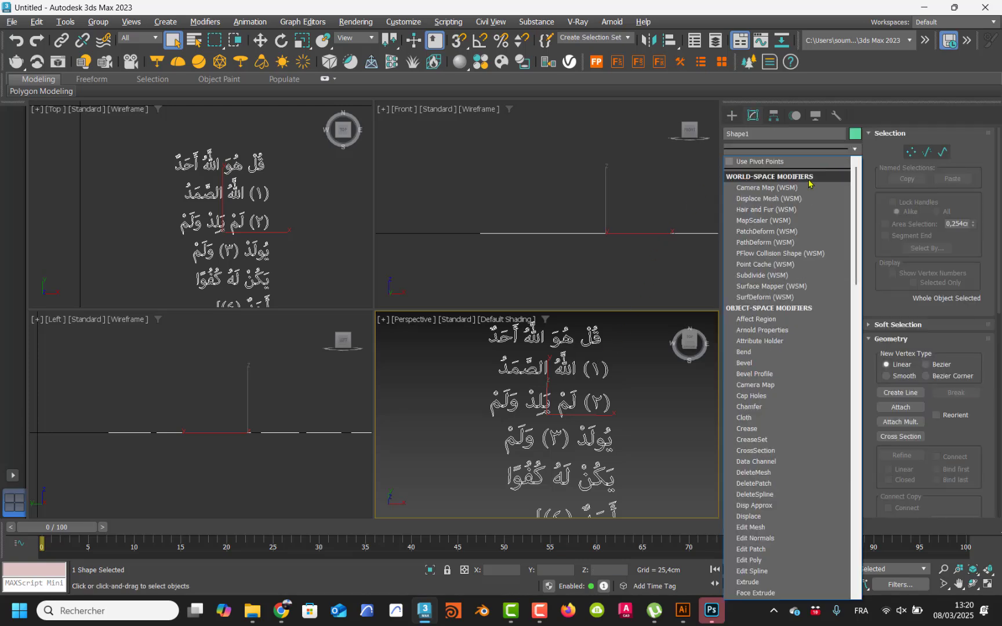
{"action": "type", "text": "ex"}
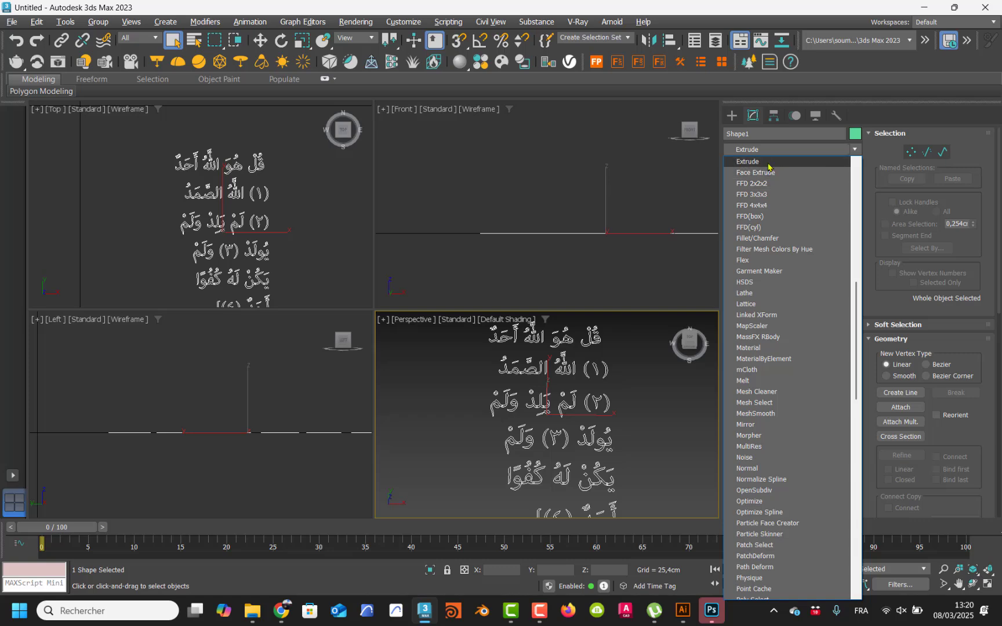
{"action": "left_click", "coordinate": [767, 164]}
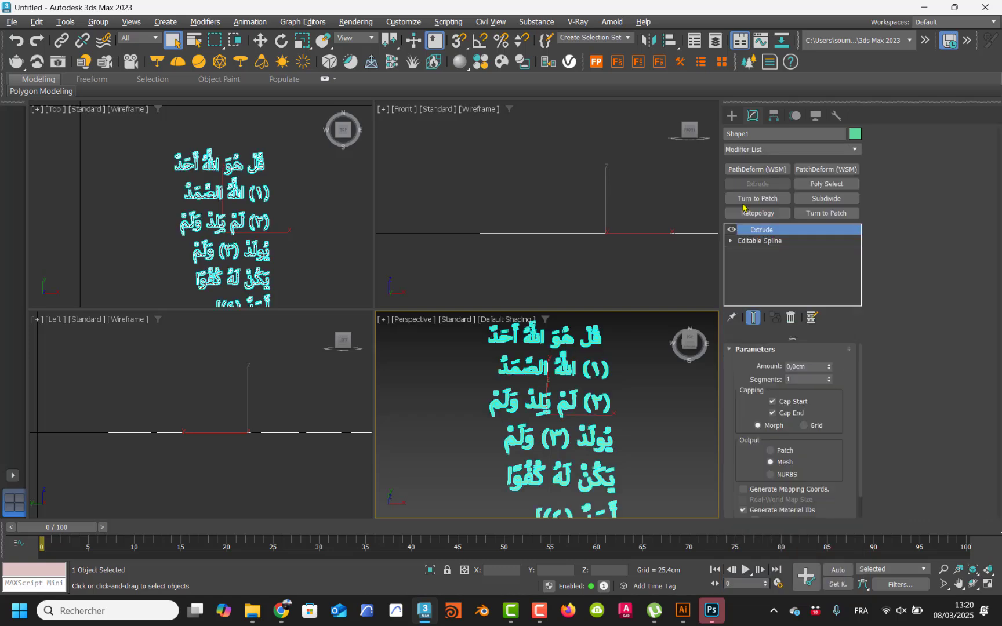
{"action": "left_click", "coordinate": [829, 365]}
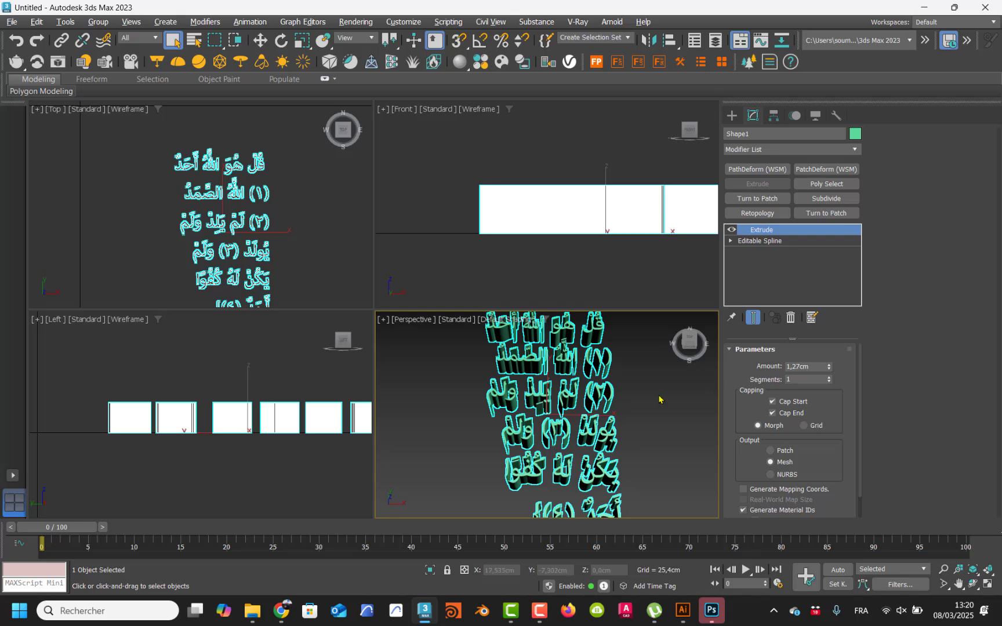
Step: Maximize the Perspective viewport and set the text's Extrude amount to 0,5 cm
{"action": "key", "text": "alt+w"}
{"action": "left_click", "coordinate": [603, 416]}
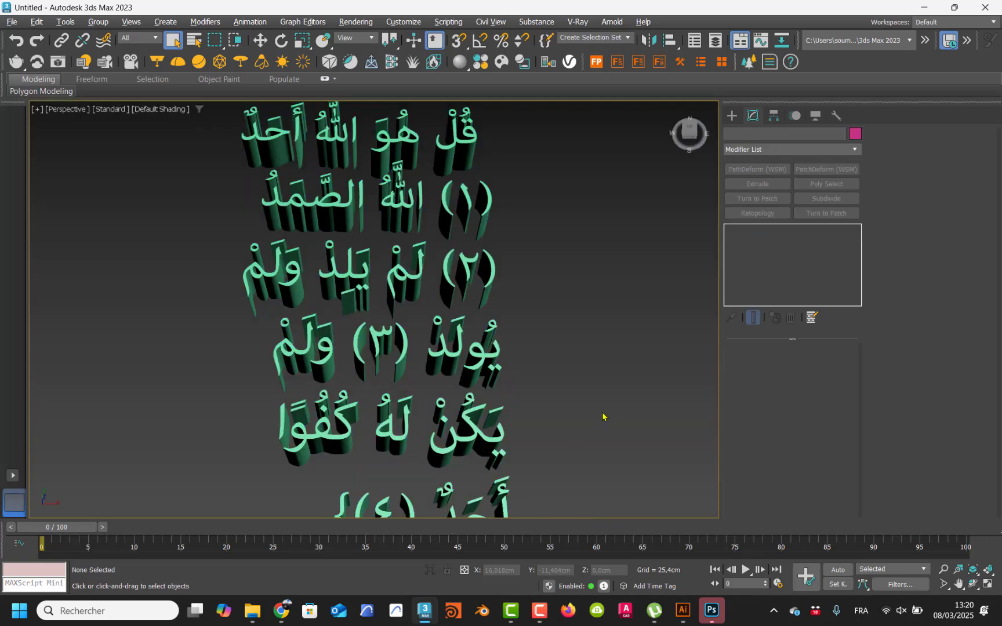
{"action": "middle_click_drag", "start_coordinate": [539, 358], "coordinate": [415, 310], "text": "alt"}
{"action": "left_click", "coordinate": [387, 343]}
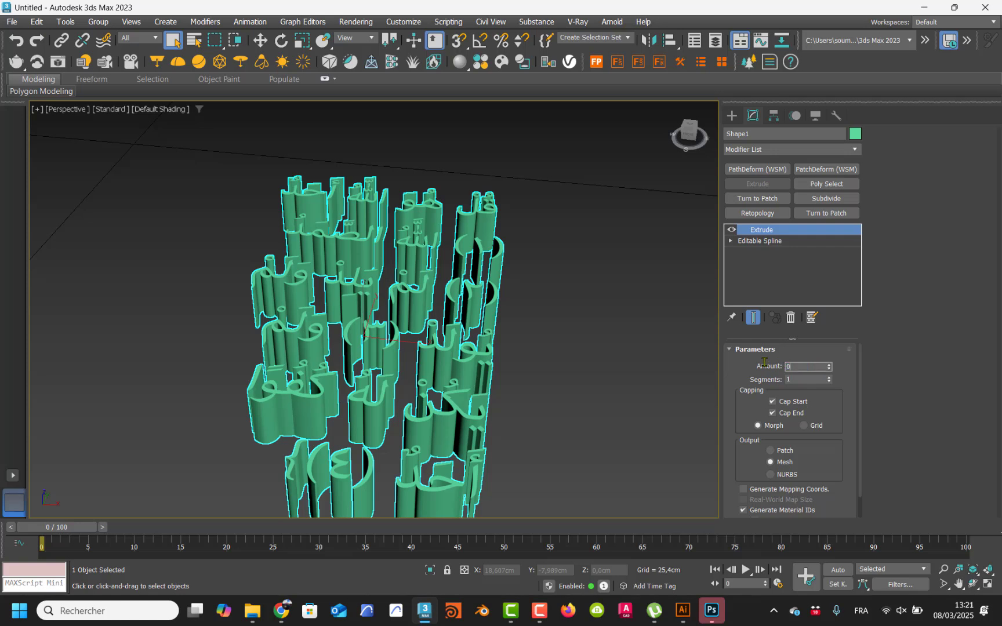
{"action": "key", "text": "Return"}
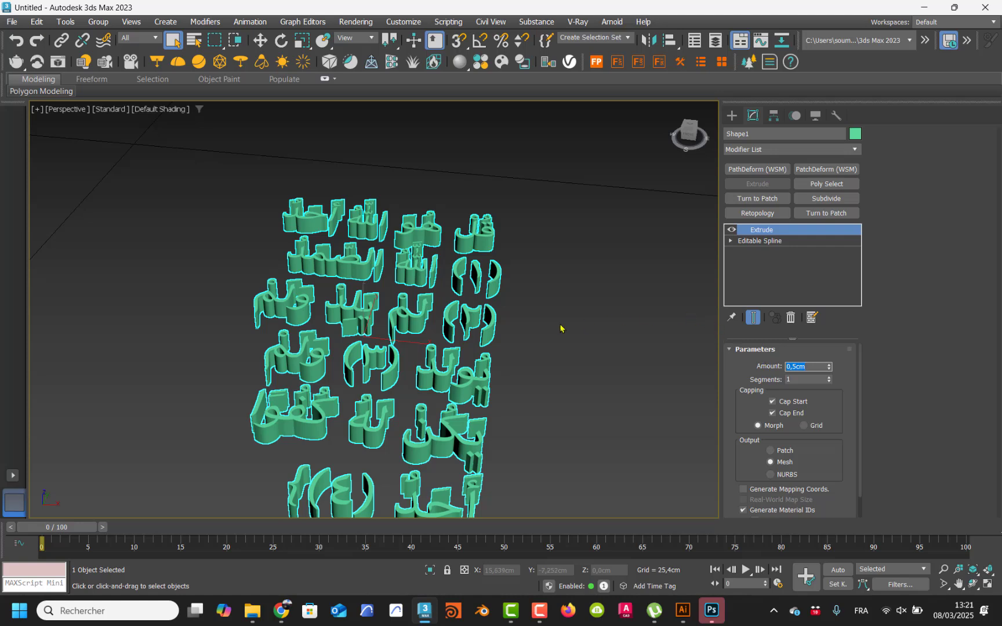
{"action": "middle_click_drag", "start_coordinate": [504, 403], "coordinate": [485, 397]}
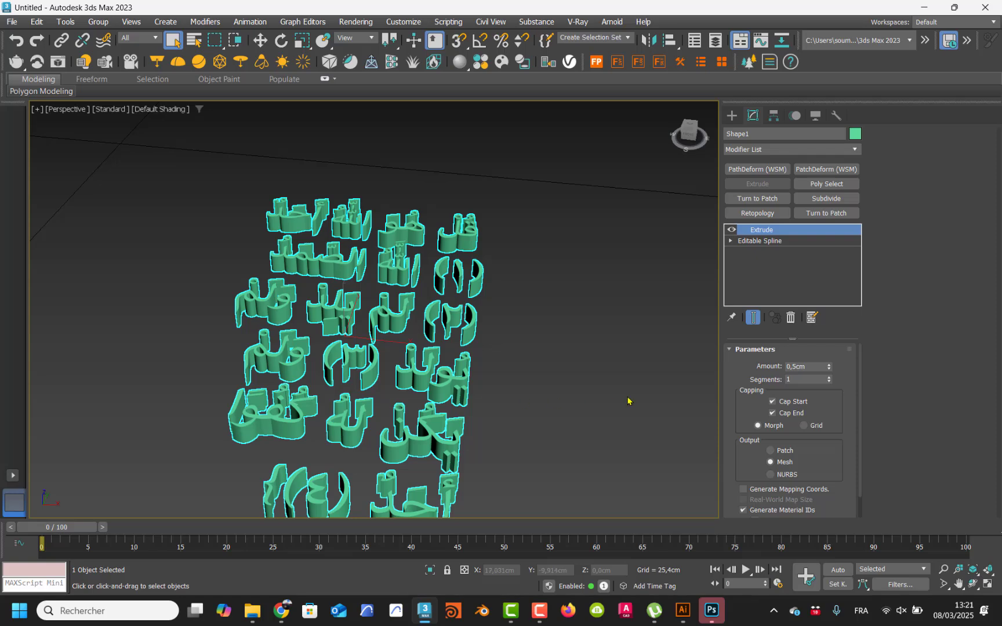
Step: Scale the extruded text up uniformly to about 1454%
{"action": "left_click", "coordinate": [303, 42]}
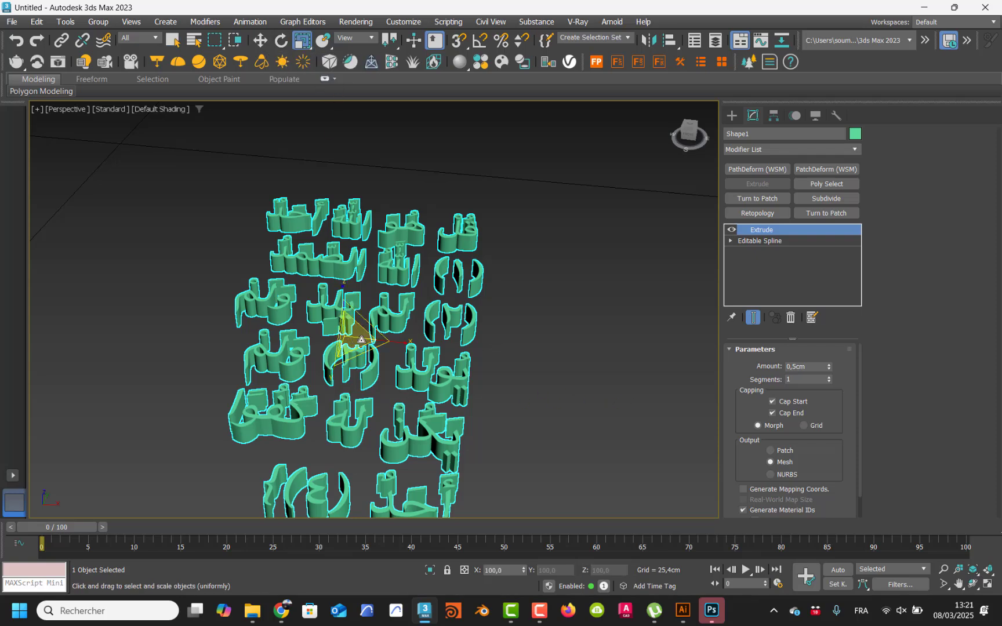
{"action": "left_click_drag", "start_coordinate": [359, 341], "coordinate": [361, 168]}
{"action": "scroll", "coordinate": [436, 360], "scroll_direction": "down", "scroll_amount": 6}
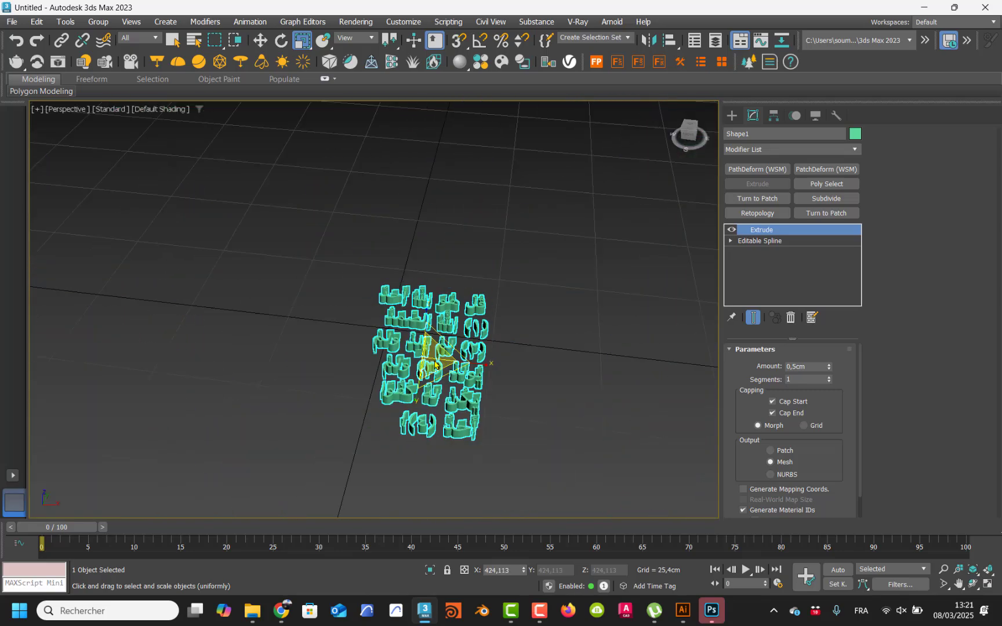
{"action": "left_click_drag", "start_coordinate": [428, 350], "coordinate": [433, 205]}
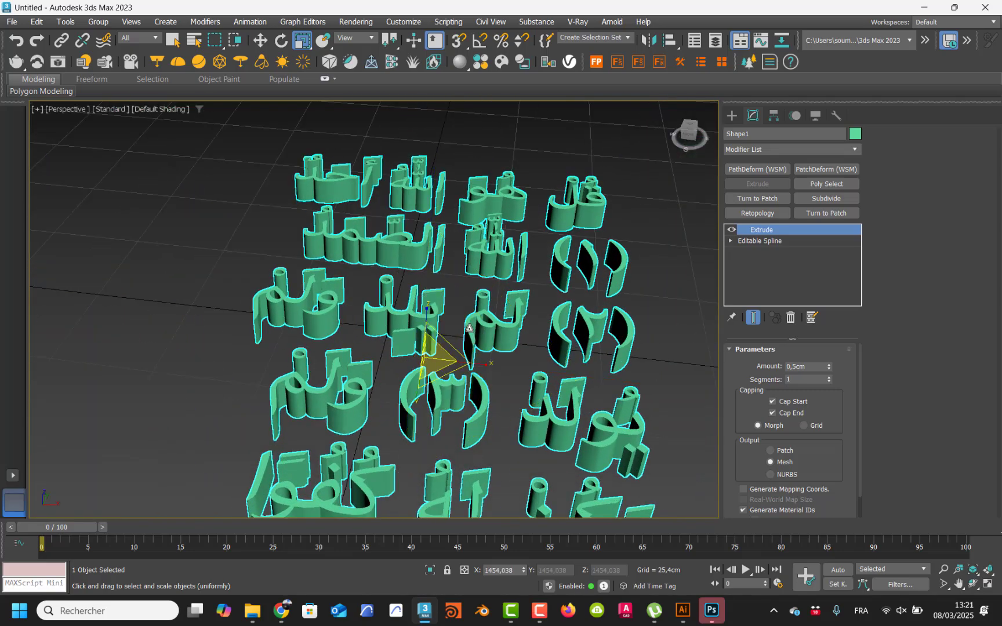
{"action": "middle_click_drag", "start_coordinate": [469, 328], "coordinate": [335, 293]}
{"action": "middle_click_drag", "start_coordinate": [450, 328], "coordinate": [325, 319], "text": "alt"}
{"action": "left_click", "coordinate": [261, 40]}
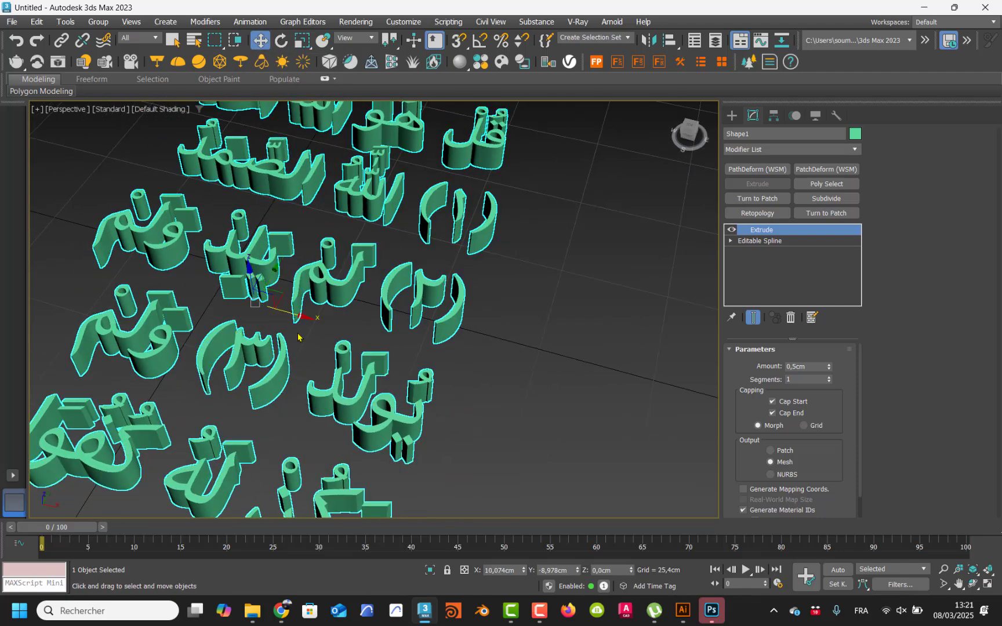
{"action": "middle_click_drag", "start_coordinate": [543, 477], "coordinate": [524, 506]}
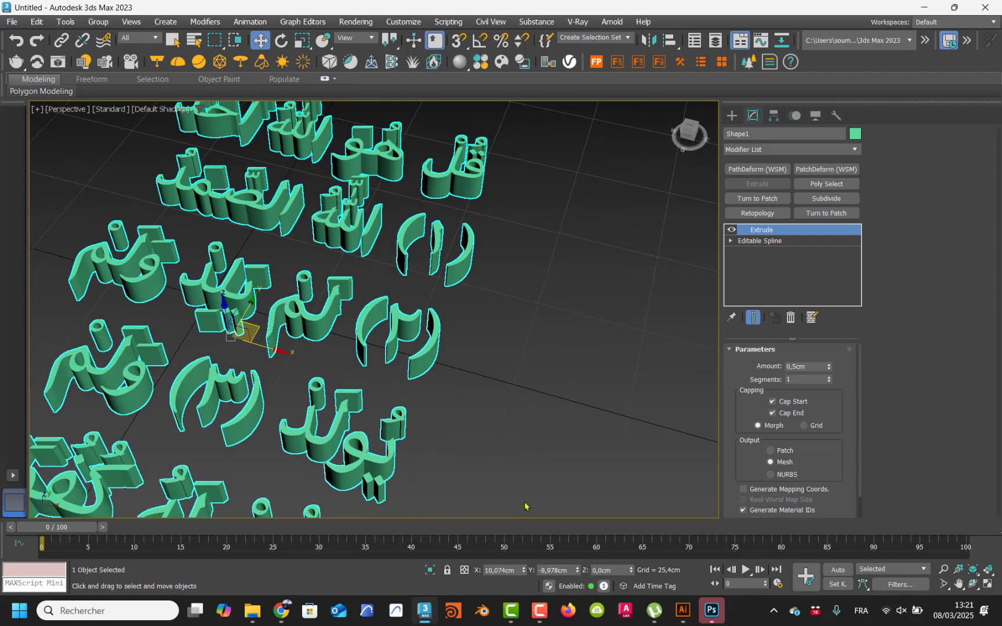
{"action": "left_click", "coordinate": [539, 612]}
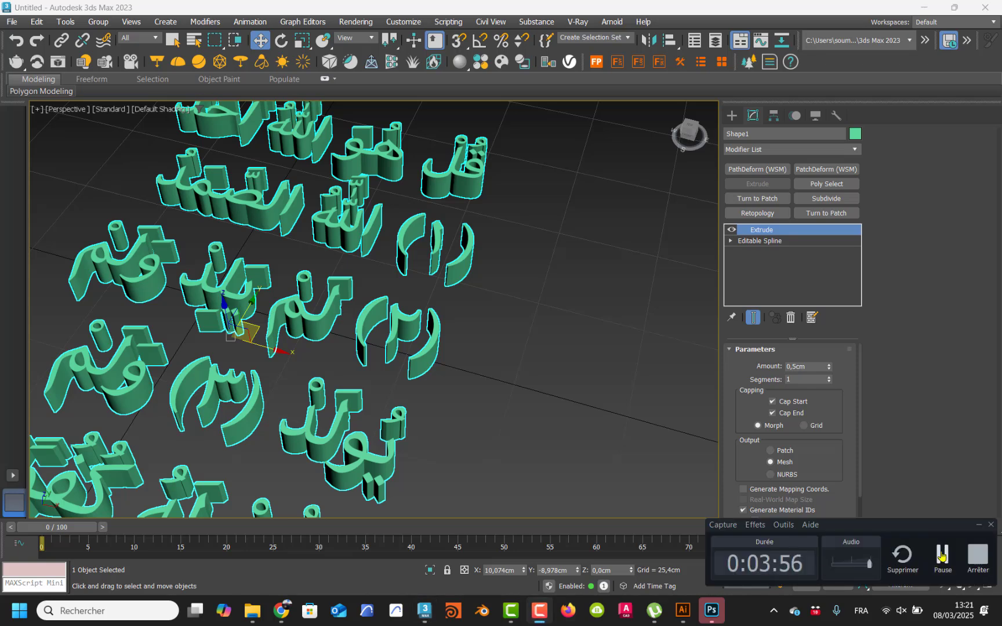
Step: Draw a standard cylinder behind the 3D text, about 47 cm in radius and about 206 cm high
{"action": "left_click", "coordinate": [938, 555]}
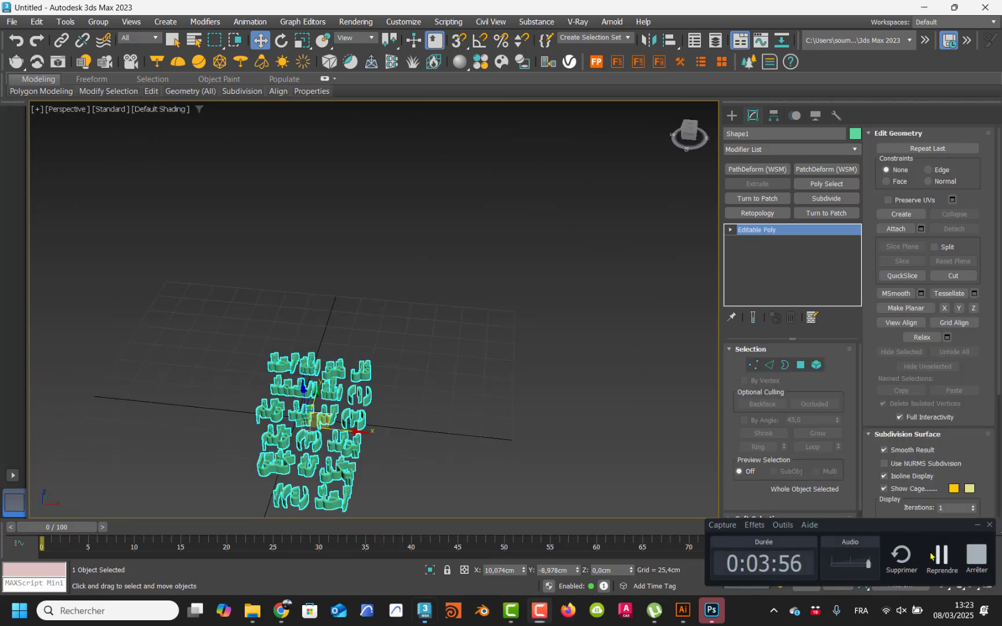
{"action": "middle_click_drag", "start_coordinate": [393, 389], "coordinate": [371, 380]}
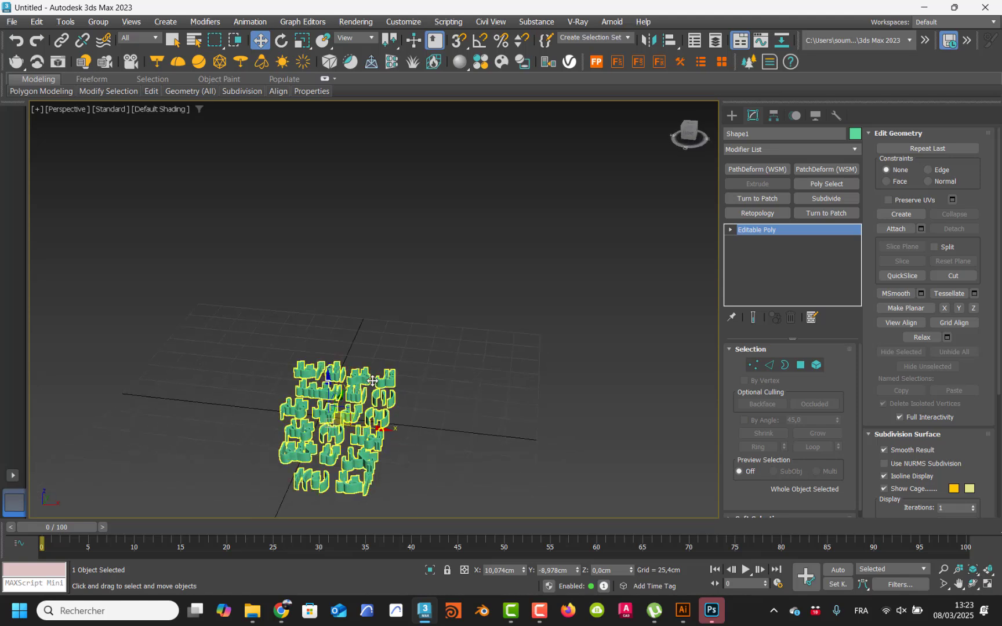
{"action": "left_click", "coordinate": [735, 114]}
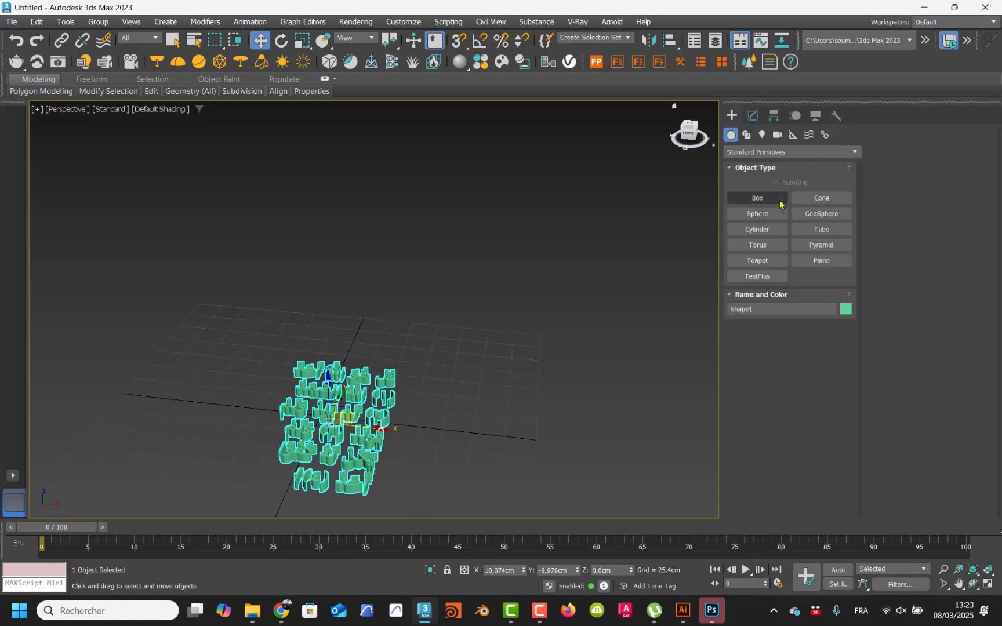
{"action": "left_click", "coordinate": [772, 229]}
{"action": "left_click_drag", "start_coordinate": [505, 349], "coordinate": [479, 369]}
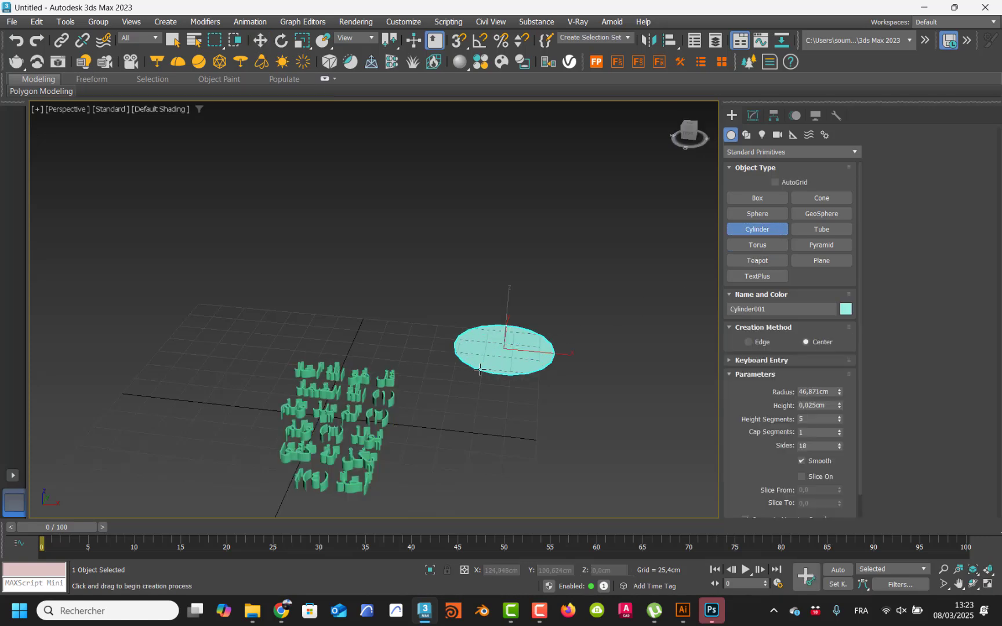
{"action": "left_click", "coordinate": [512, 147]}
{"action": "middle_click_drag", "start_coordinate": [512, 174], "coordinate": [493, 219]}
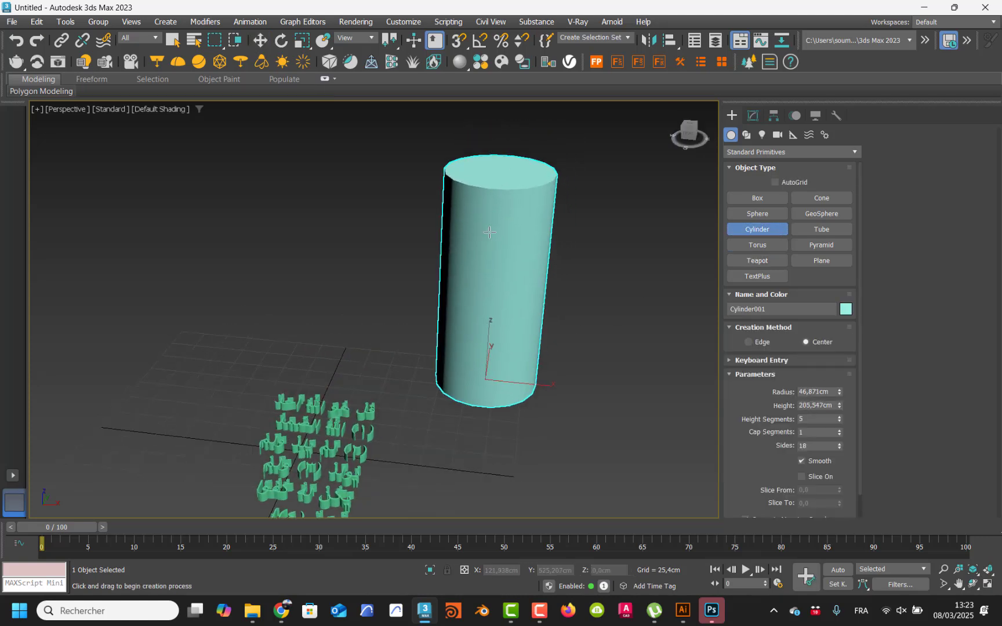
{"action": "scroll", "coordinate": [489, 232], "scroll_direction": "up", "scroll_amount": 2}
{"action": "scroll", "coordinate": [493, 248], "scroll_direction": "down", "scroll_amount": 2}
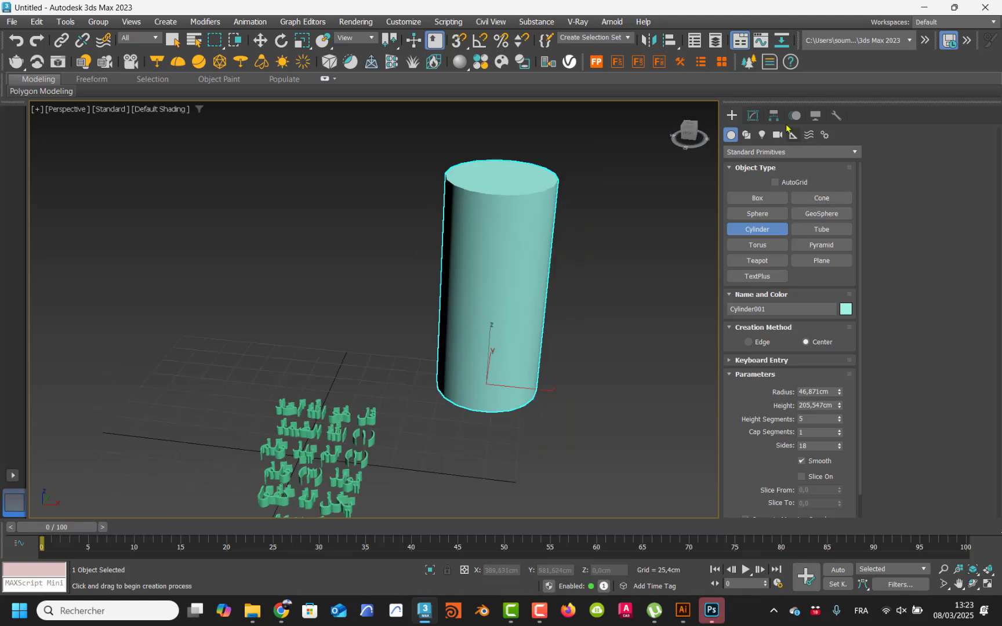
Step: Set the cylinder's radius to 50 cm and its height to 6 m
{"action": "left_click", "coordinate": [752, 115]}
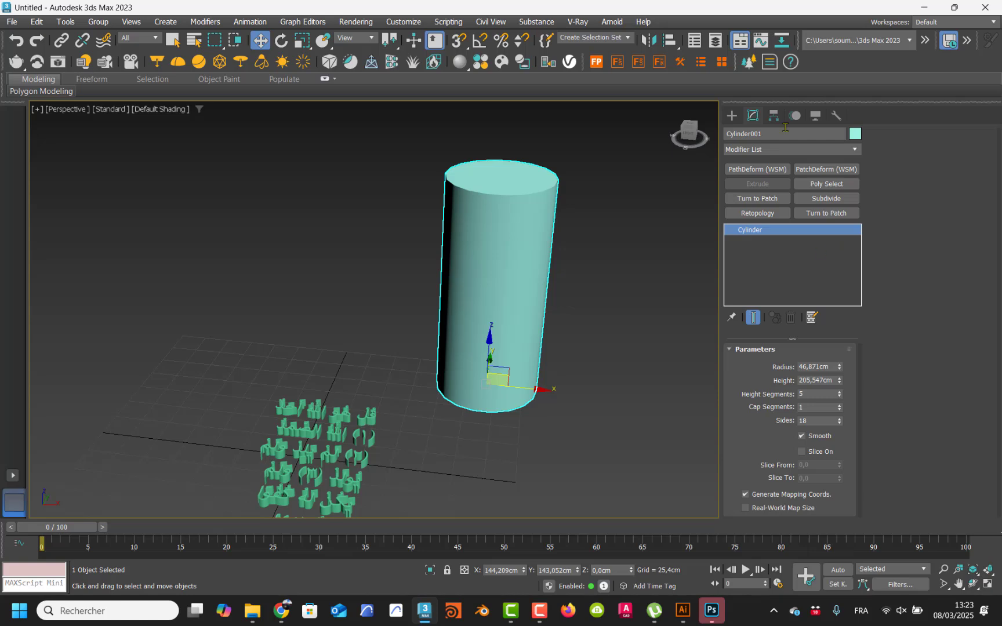
{"action": "left_click_drag", "start_coordinate": [841, 367], "coordinate": [840, 373]}
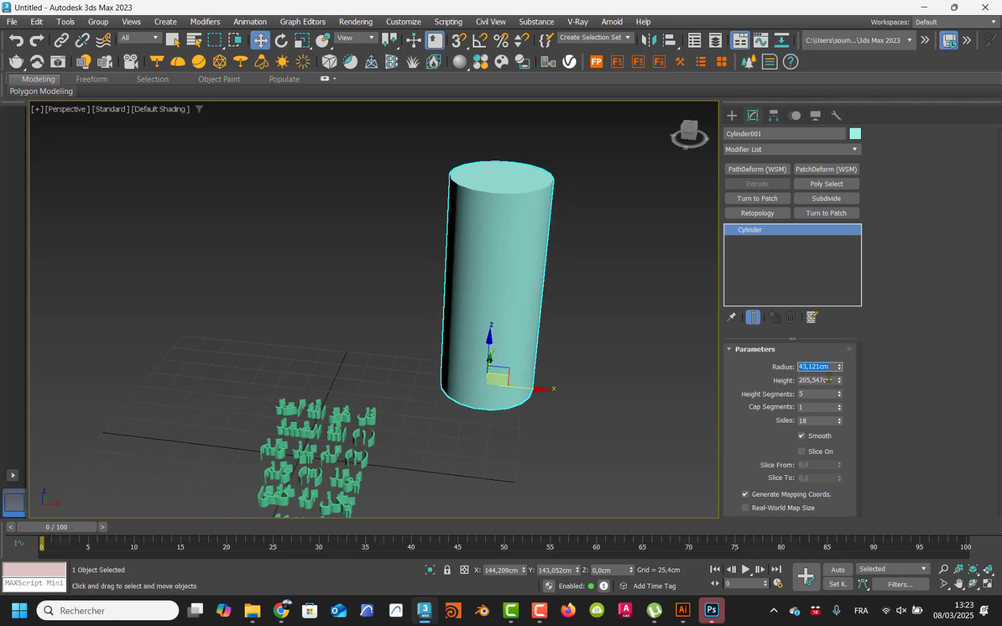
{"action": "type", "text": "50"}
{"action": "key", "text": "Return"}
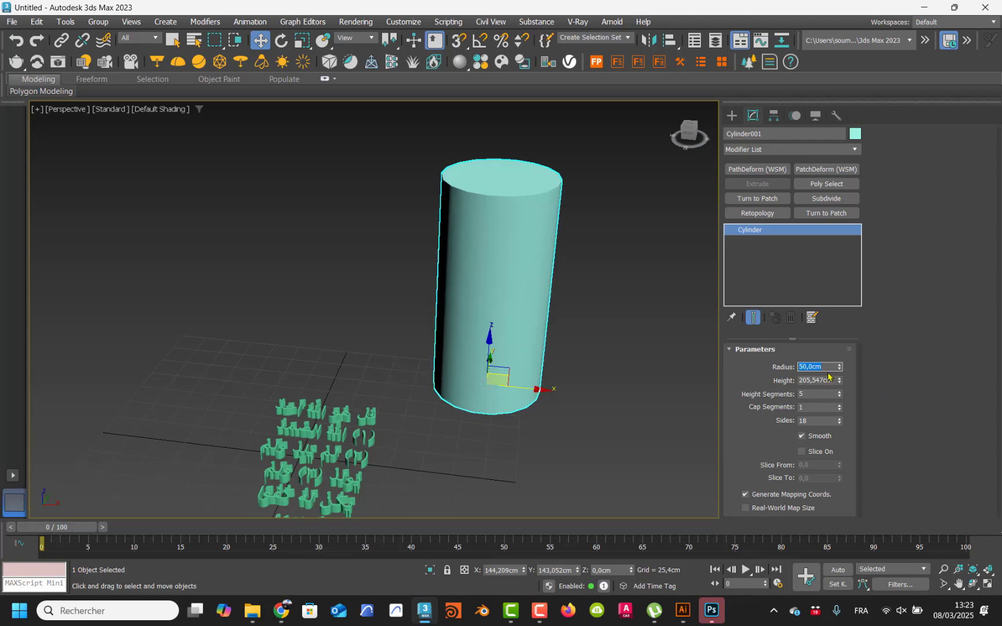
{"action": "left_click", "coordinate": [810, 381]}
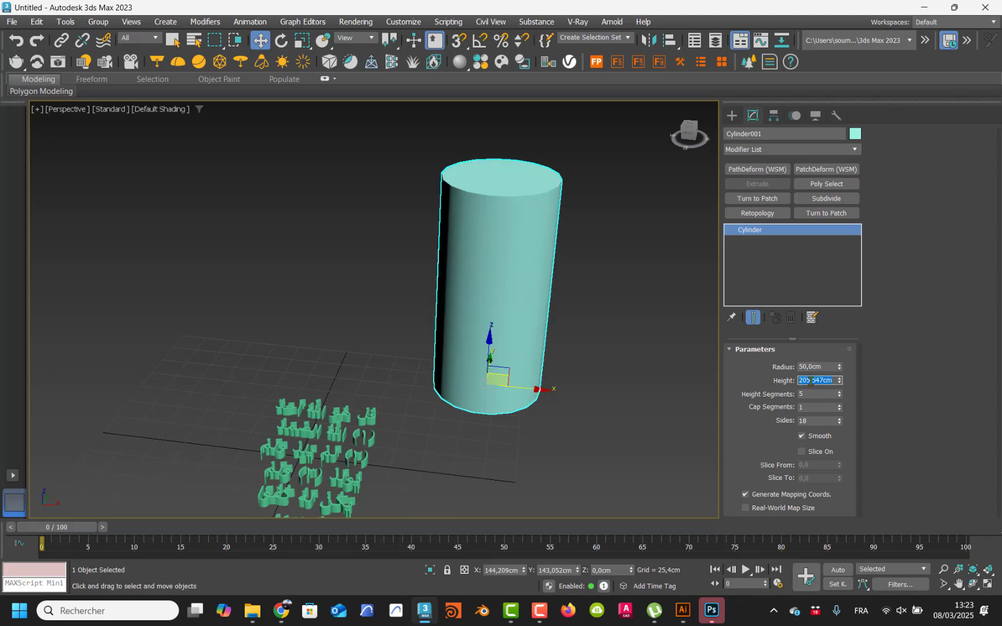
{"action": "type", "text": "6m"}
{"action": "key", "text": "Return"}
{"action": "scroll", "coordinate": [550, 349], "scroll_direction": "down", "scroll_amount": 5}
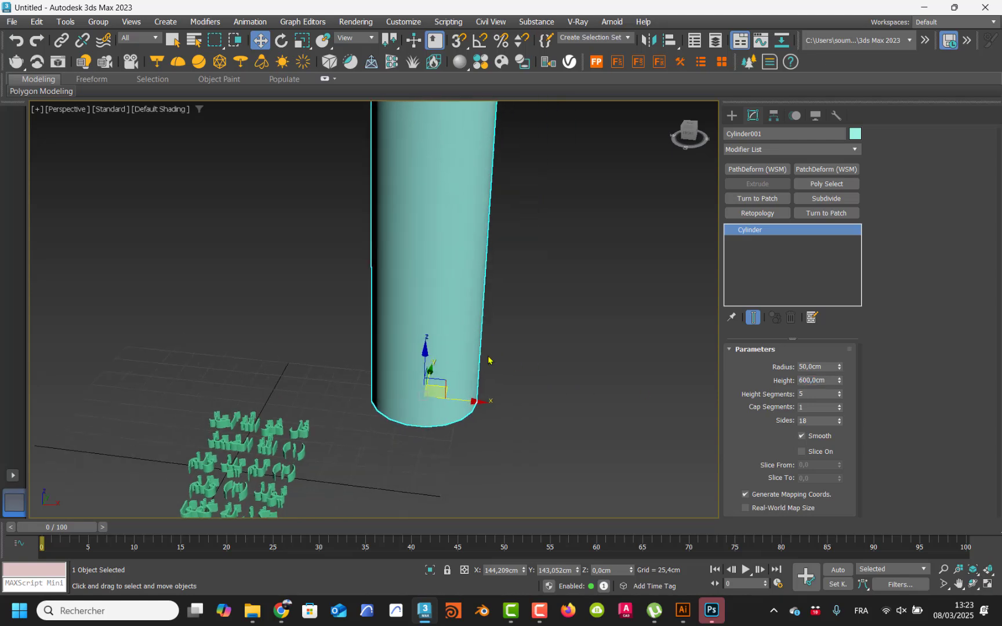
{"action": "middle_click_drag", "start_coordinate": [499, 390], "coordinate": [478, 405]}
Step: Place the cylinder at the world origin by setting its X and Y positions to 0
{"action": "left_click", "coordinate": [449, 443]}
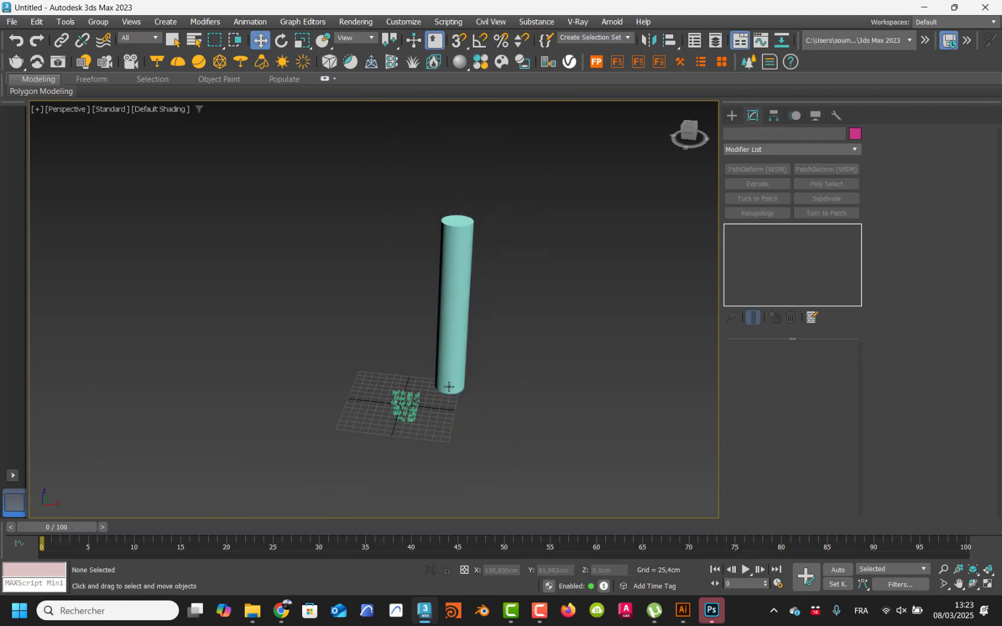
{"action": "left_click", "coordinate": [447, 365]}
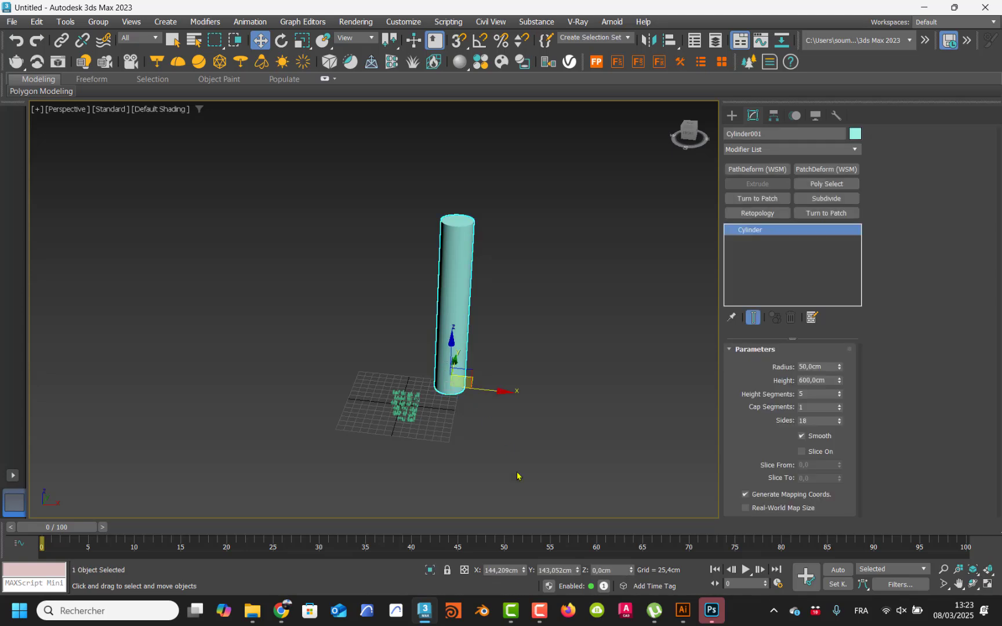
{"action": "right_click", "coordinate": [523, 569]}
{"action": "right_click", "coordinate": [577, 570]}
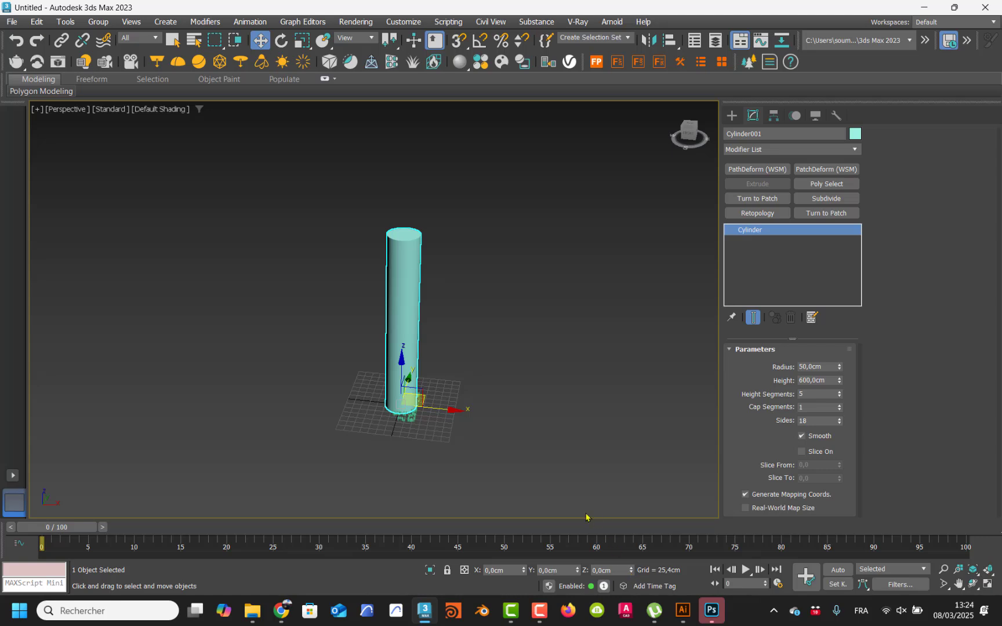
Step: Move the 3D text along X, clear of the cylinder, to about 340 cm
{"action": "left_click", "coordinate": [469, 443]}
{"action": "left_click", "coordinate": [406, 405]}
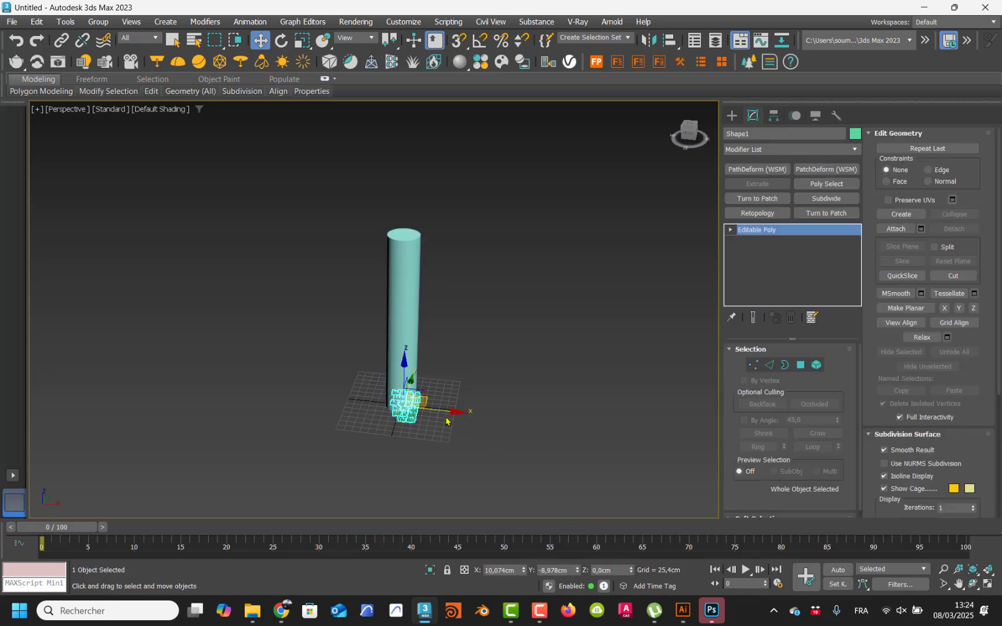
{"action": "left_click_drag", "start_coordinate": [450, 412], "coordinate": [552, 425]}
{"action": "scroll", "coordinate": [447, 415], "scroll_direction": "up", "scroll_amount": 2}
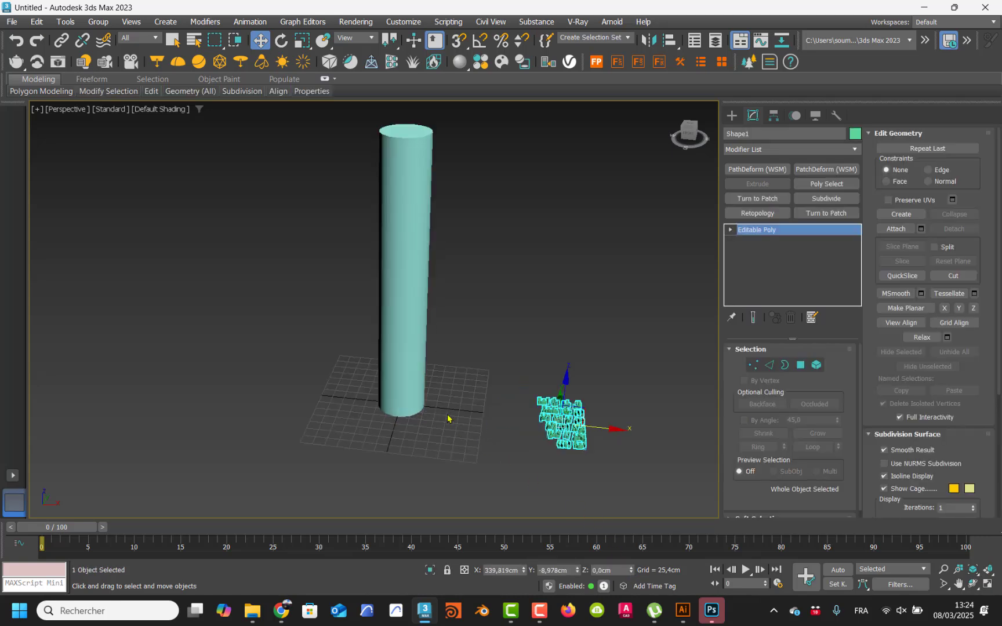
{"action": "scroll", "coordinate": [444, 415], "scroll_direction": "down", "scroll_amount": 2}
Step: Clone the cylinder as an independent copy named Cylinder002 and move it along X to about -493 cm
{"action": "left_click", "coordinate": [391, 339]}
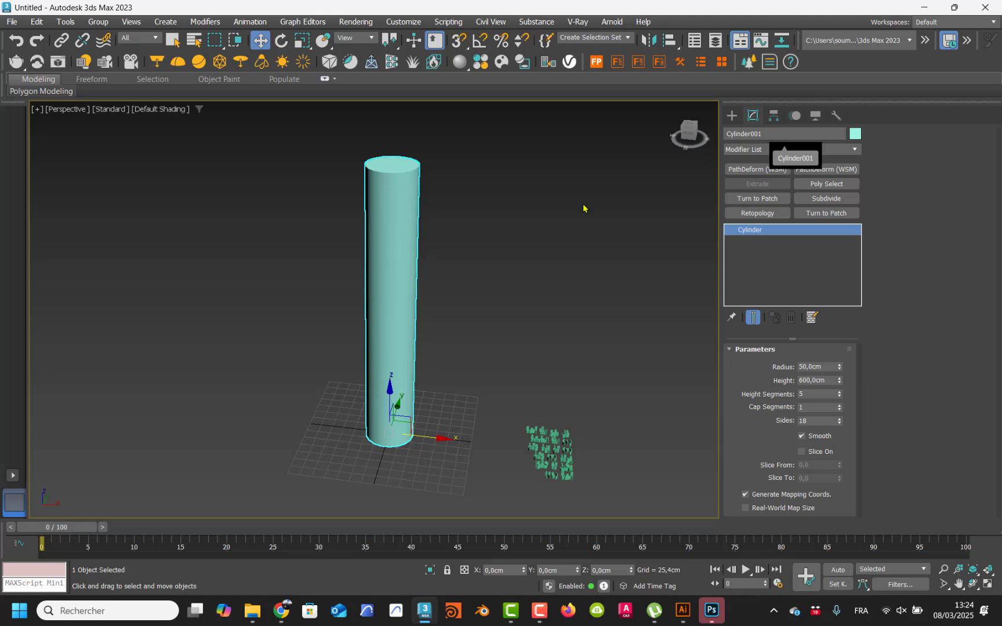
{"action": "key", "text": "ctrl+v"}
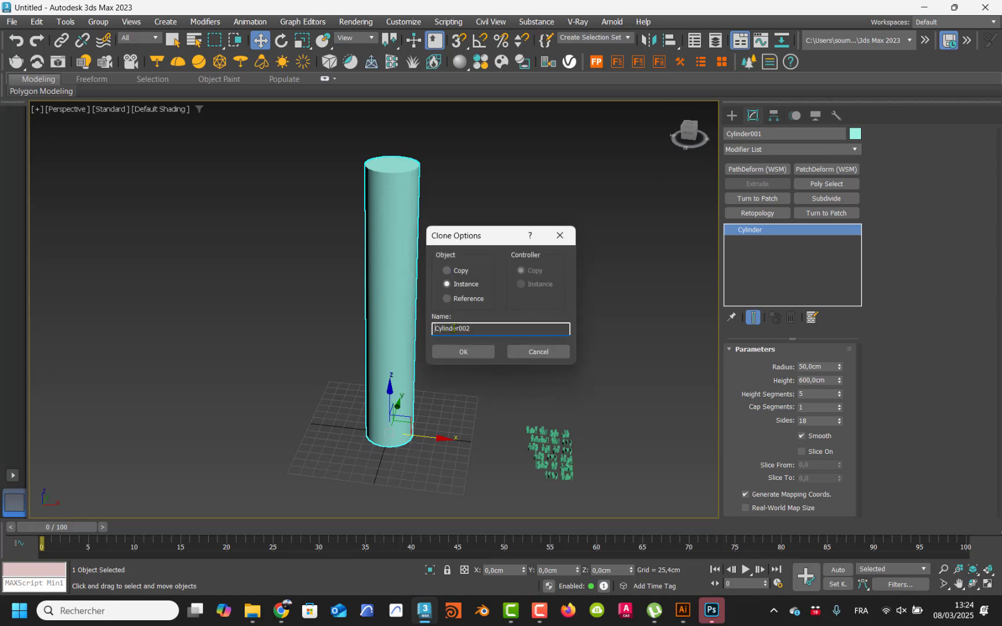
{"action": "left_click", "coordinate": [445, 271]}
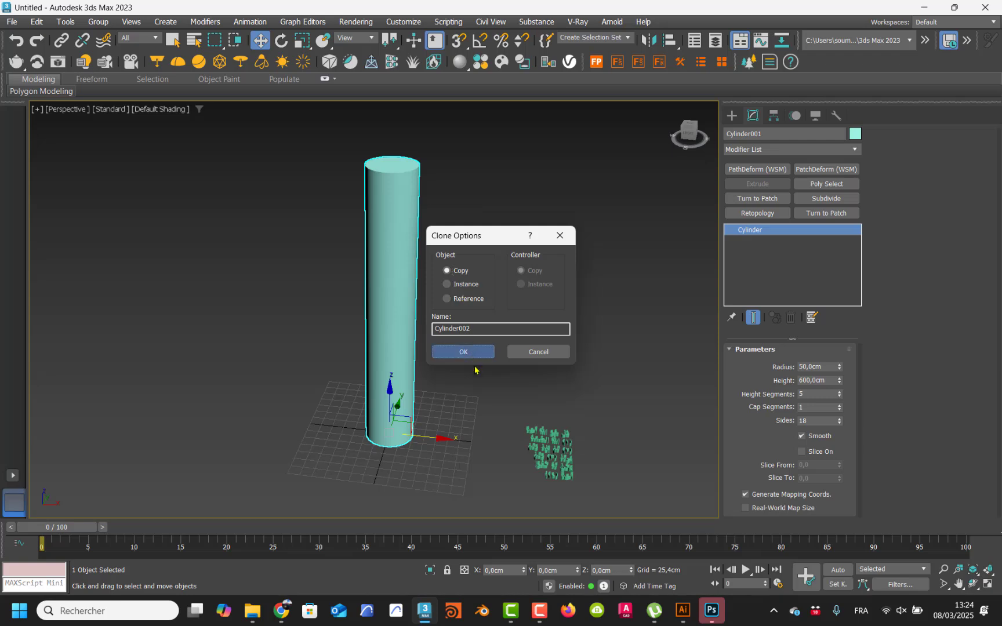
{"action": "left_click", "coordinate": [464, 352]}
{"action": "left_click_drag", "start_coordinate": [445, 442], "coordinate": [229, 402]}
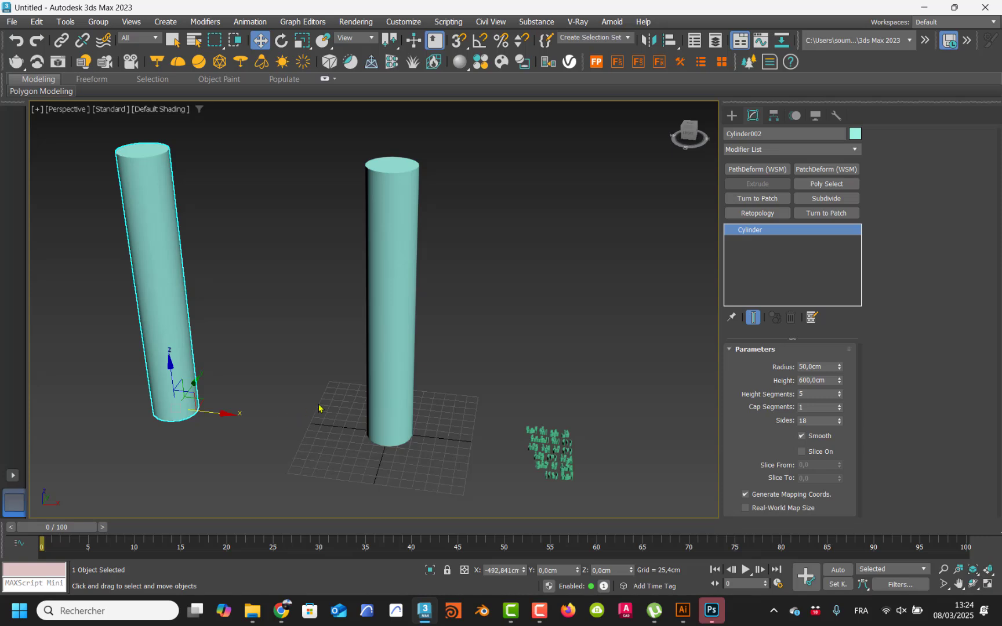
Step: Select the 3D text and review the options for converting it to another object type
{"action": "left_click", "coordinate": [553, 457]}
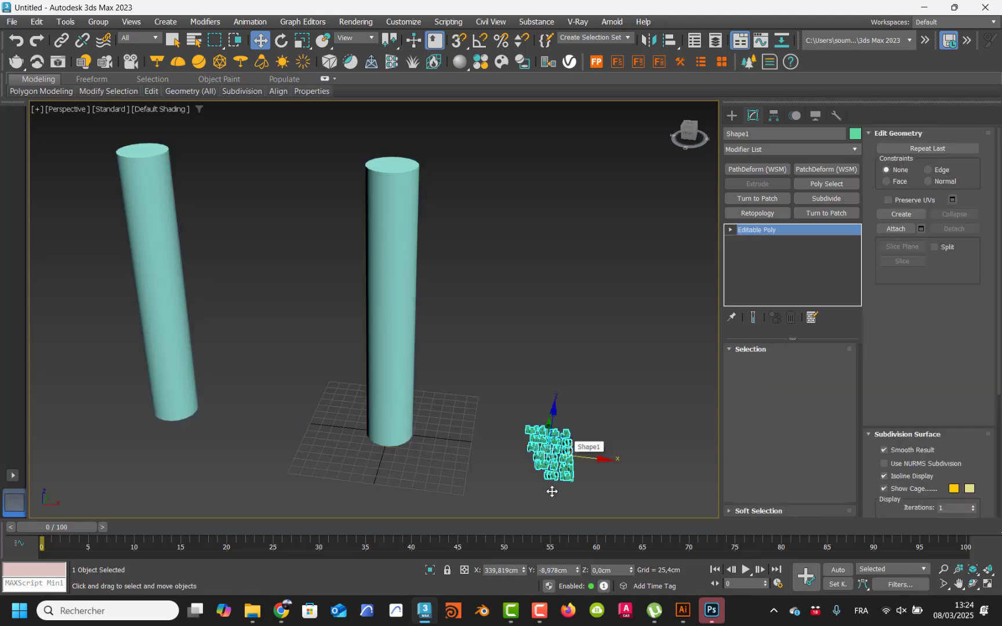
{"action": "right_click", "coordinate": [542, 439]}
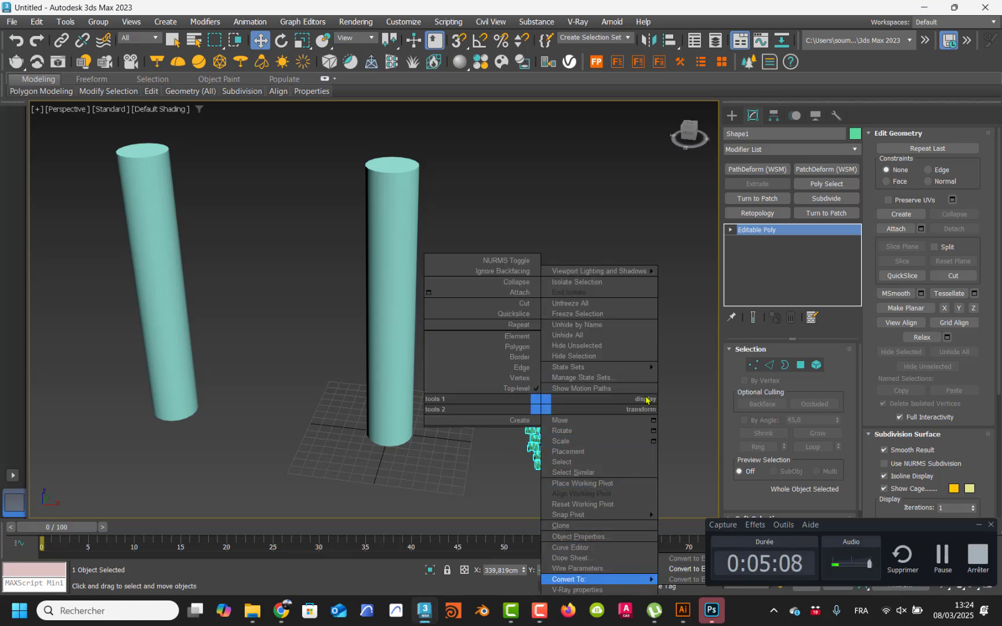
{"action": "mouse_move", "coordinate": [649, 367]}
{"action": "left_click", "coordinate": [665, 221]}
{"action": "middle_click_drag", "start_coordinate": [589, 358], "coordinate": [516, 326], "text": "alt"}
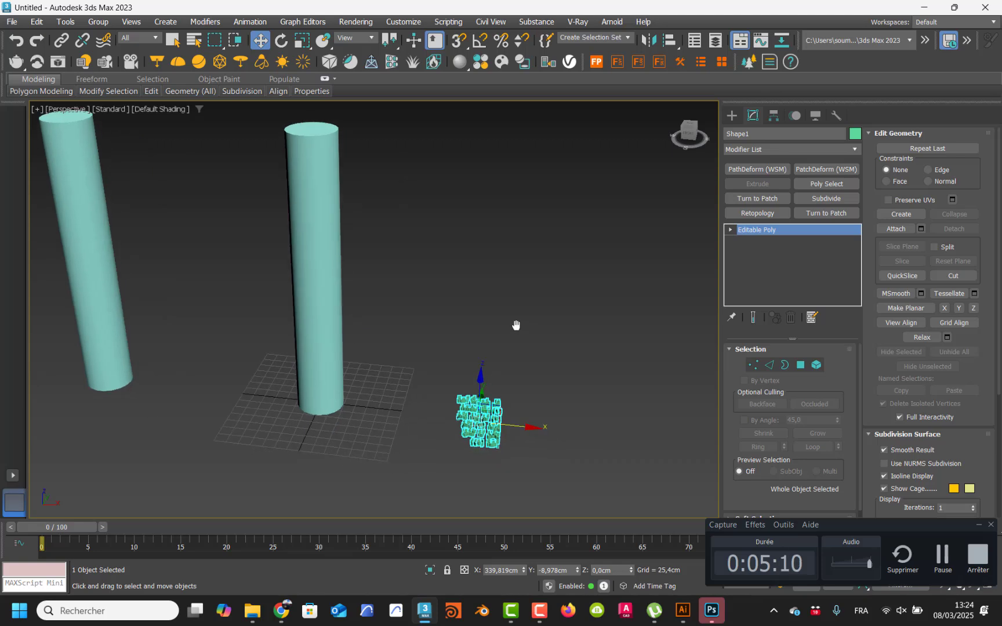
Step: Apply the world-space PatchDeform (WSM) modifier to the 3D text
{"action": "left_click", "coordinate": [731, 116]}
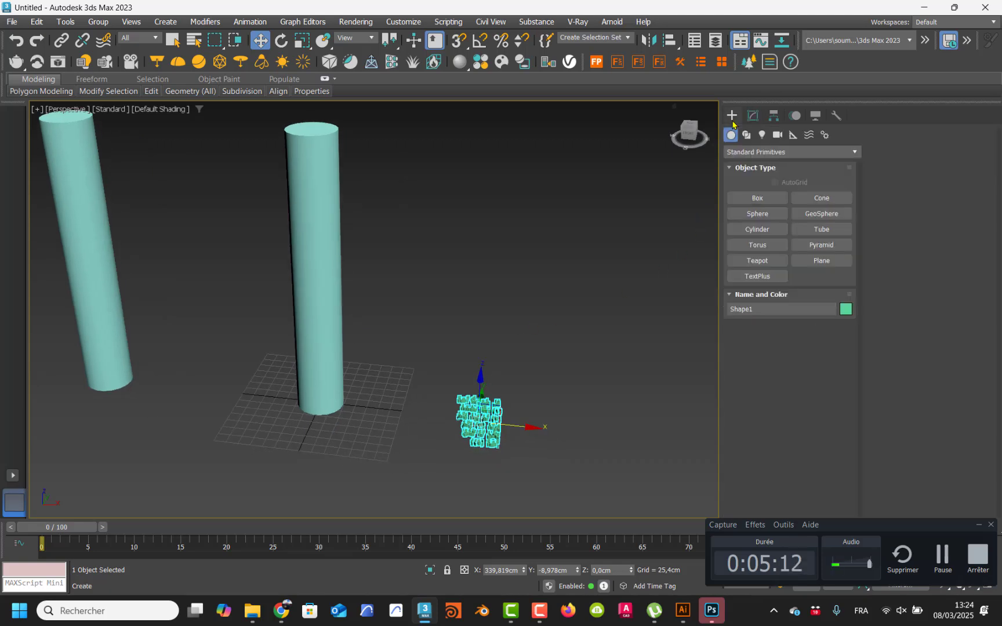
{"action": "left_click", "coordinate": [753, 115]}
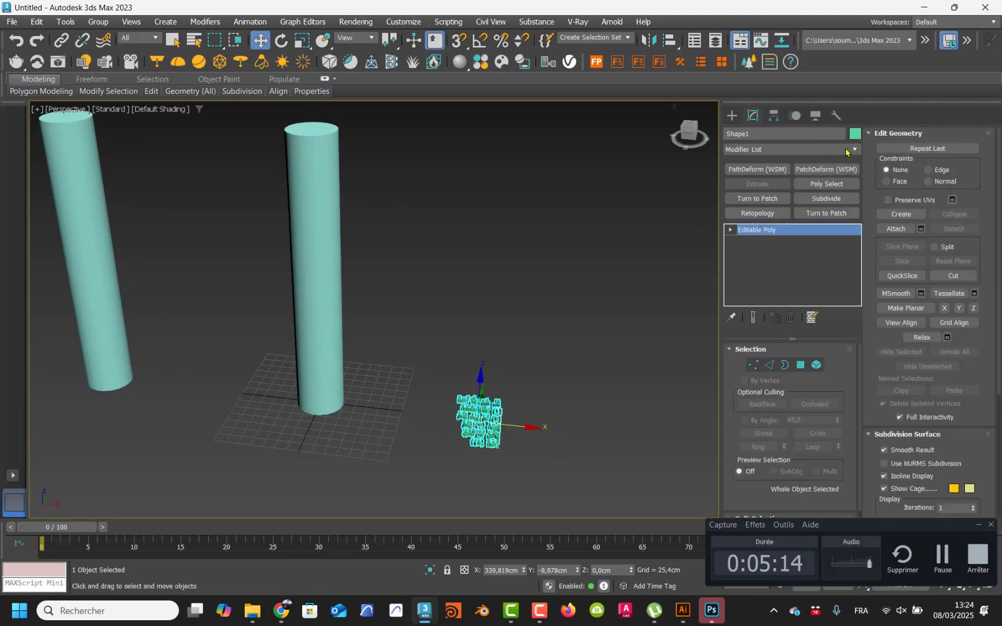
{"action": "left_click", "coordinate": [855, 150]}
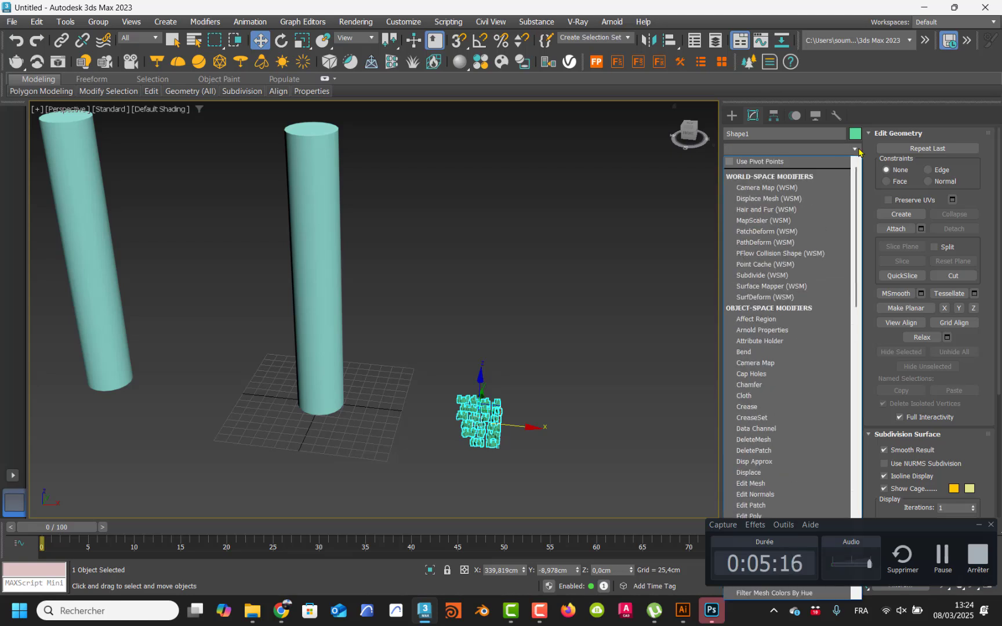
{"action": "key", "text": "p"}
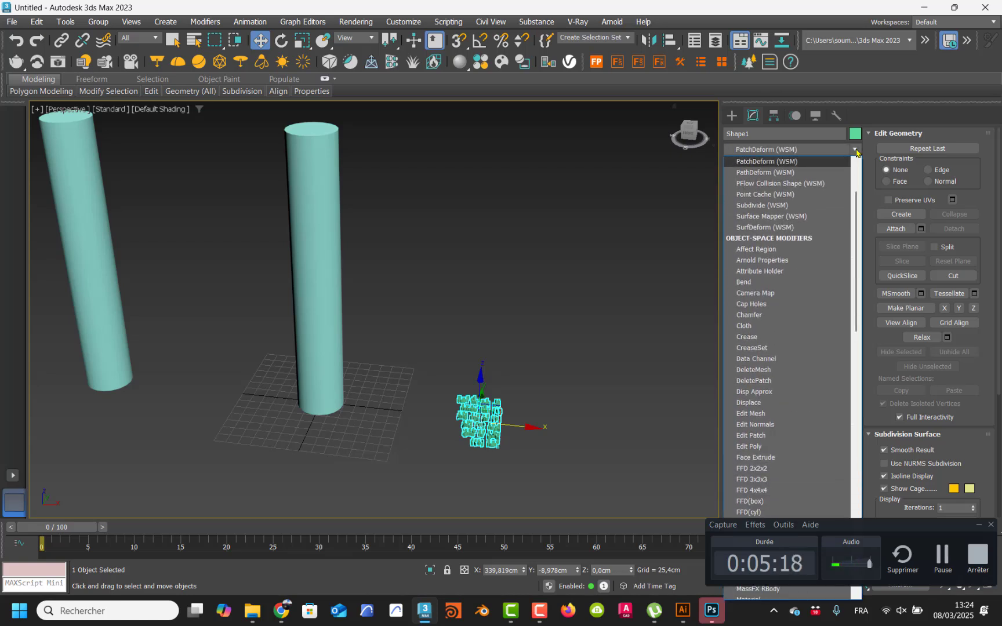
{"action": "left_click", "coordinate": [799, 164]}
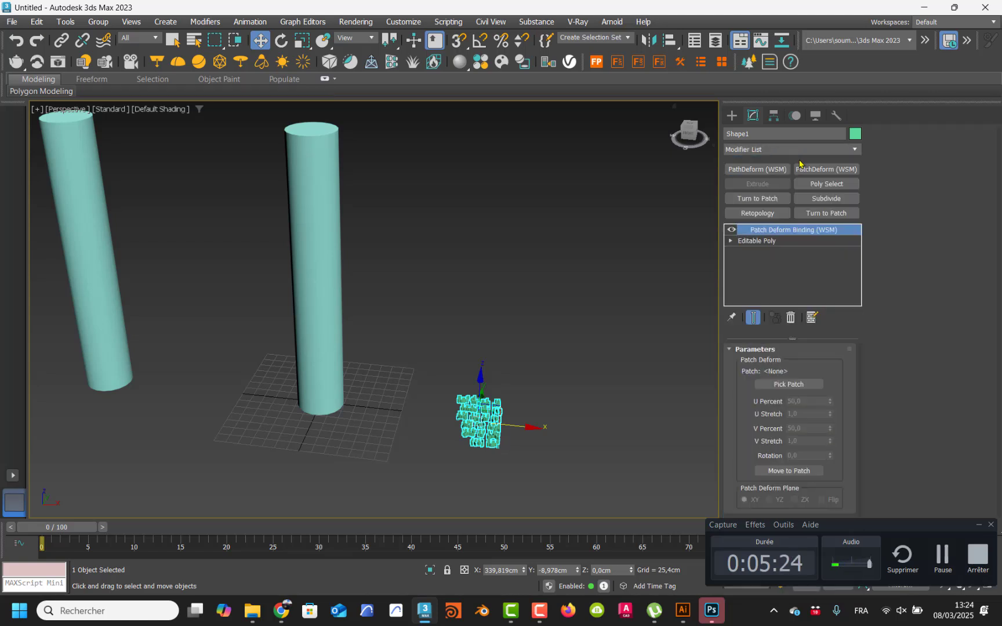
Step: Pick the central cylinder, Cylinder001, as the deform patch and move the text onto it
{"action": "left_click", "coordinate": [790, 383]}
{"action": "left_click", "coordinate": [330, 309]}
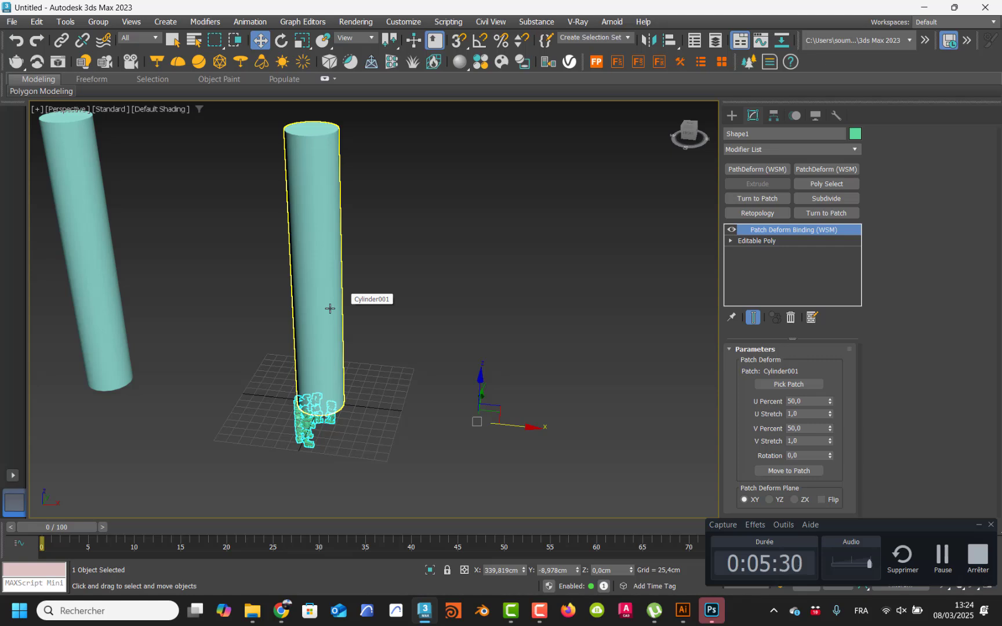
{"action": "left_click", "coordinate": [807, 474]}
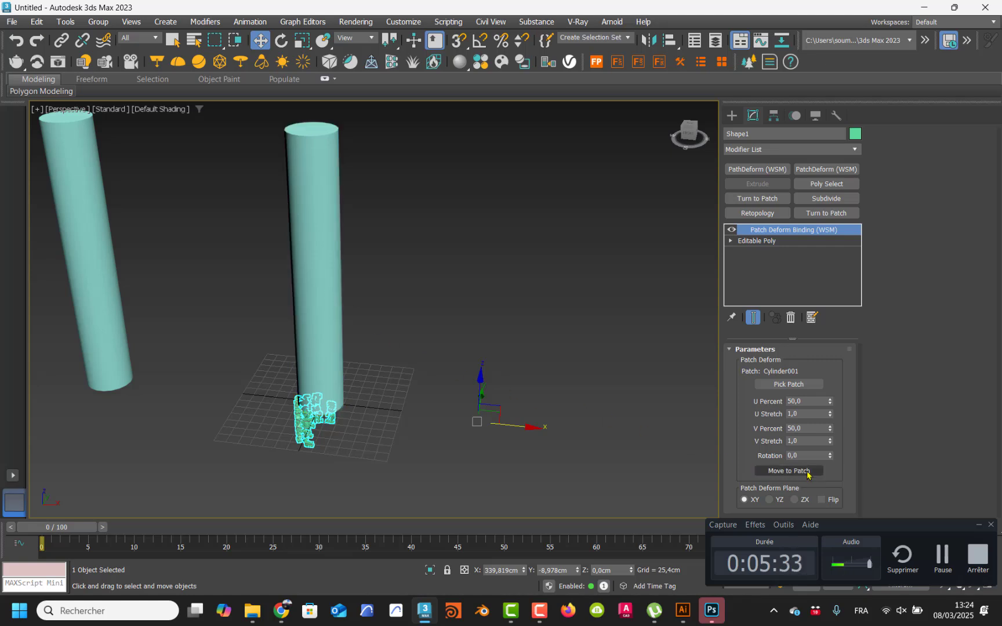
{"action": "left_click", "coordinate": [979, 526]}
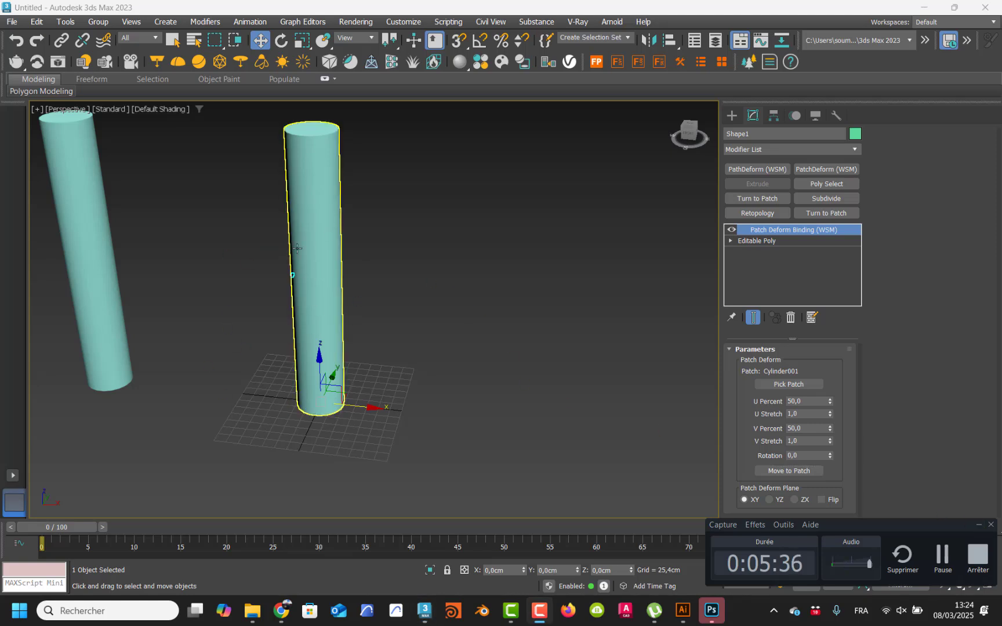
{"action": "middle_click_drag", "start_coordinate": [309, 312], "coordinate": [315, 311]}
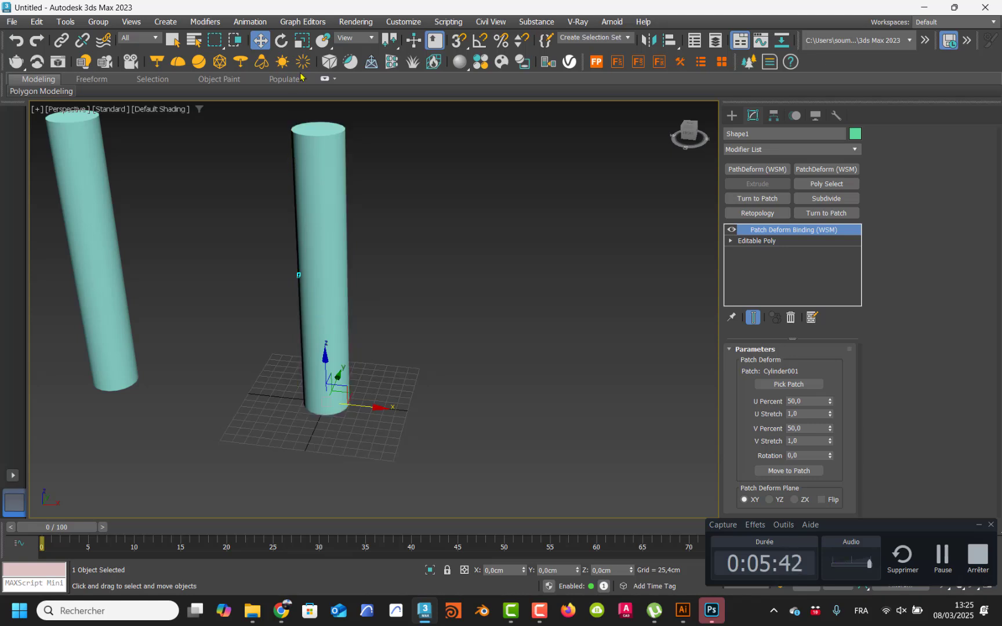
Step: Scale the wrapped text up uniformly to about 450% on the cylinder
{"action": "left_click", "coordinate": [303, 42]}
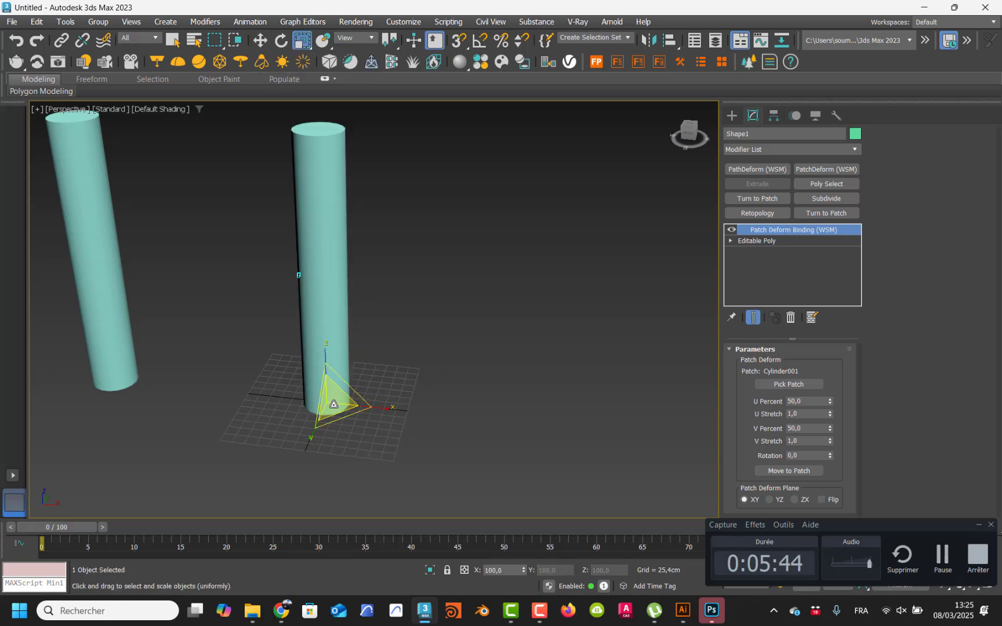
{"action": "left_click_drag", "start_coordinate": [325, 306], "coordinate": [325, 246]}
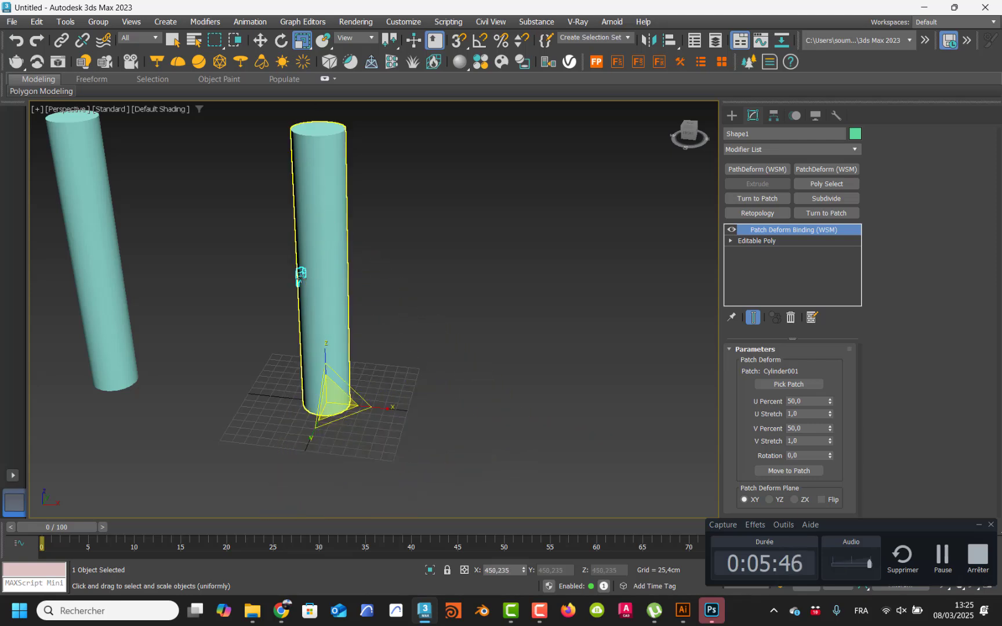
{"action": "middle_click_drag", "start_coordinate": [264, 319], "coordinate": [341, 306], "text": "alt"}
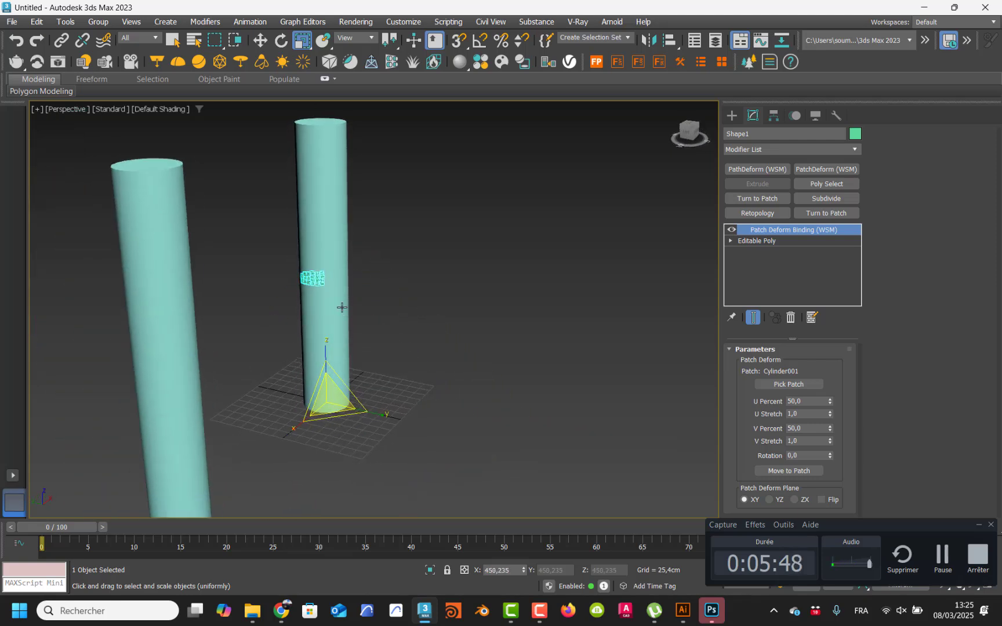
Step: Set the text's patch deform U Percent to 55.5, V Percent to 61 and Rotation to 90
{"action": "scroll", "coordinate": [341, 307], "scroll_direction": "up", "scroll_amount": 3}
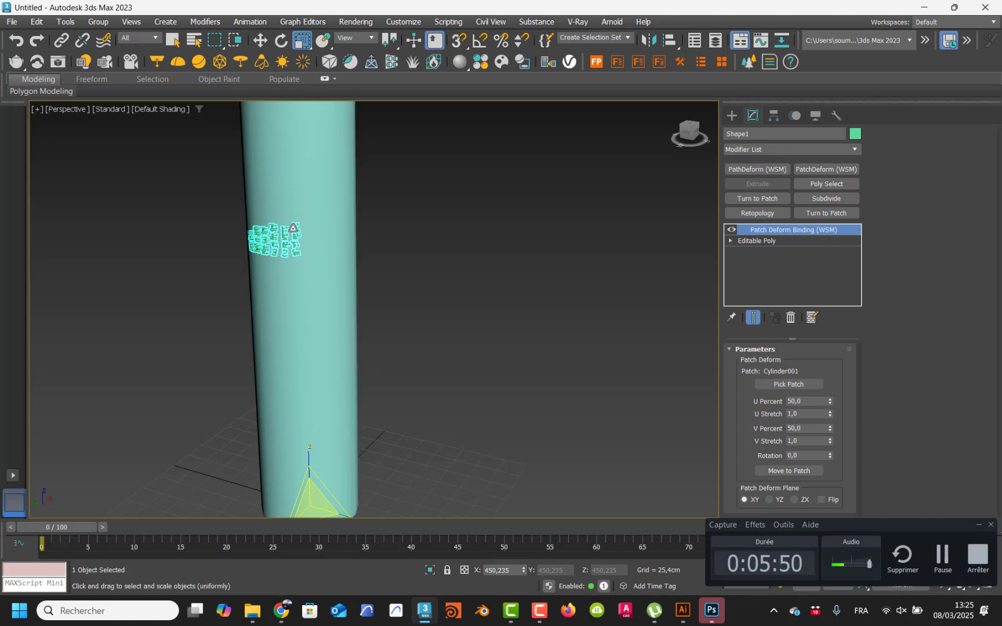
{"action": "middle_click_drag", "start_coordinate": [293, 229], "coordinate": [323, 251]}
{"action": "scroll", "coordinate": [317, 256], "scroll_direction": "up", "scroll_amount": 3}
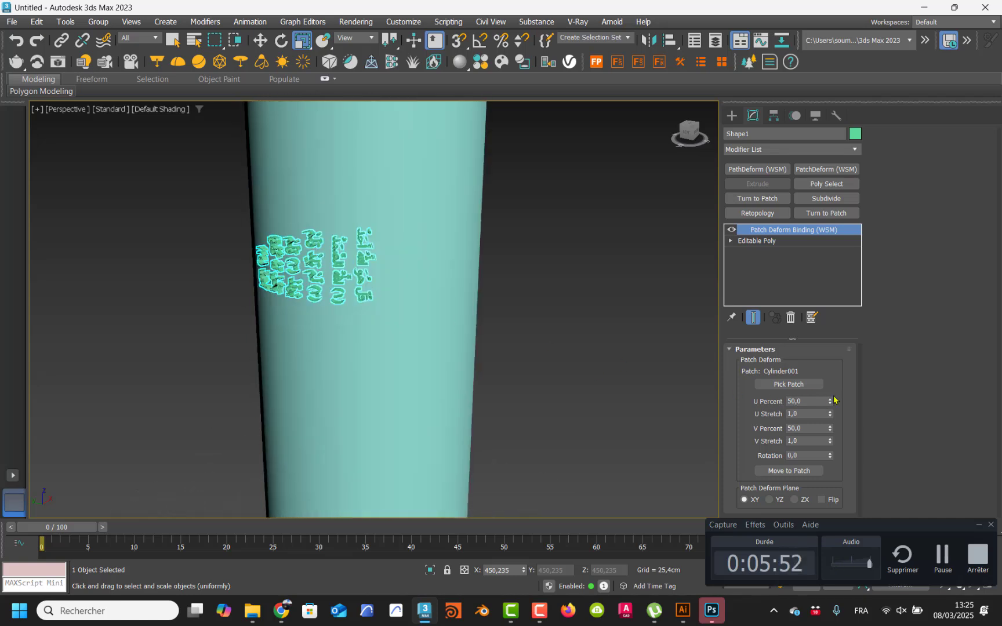
{"action": "left_click_drag", "start_coordinate": [830, 401], "coordinate": [824, 392]}
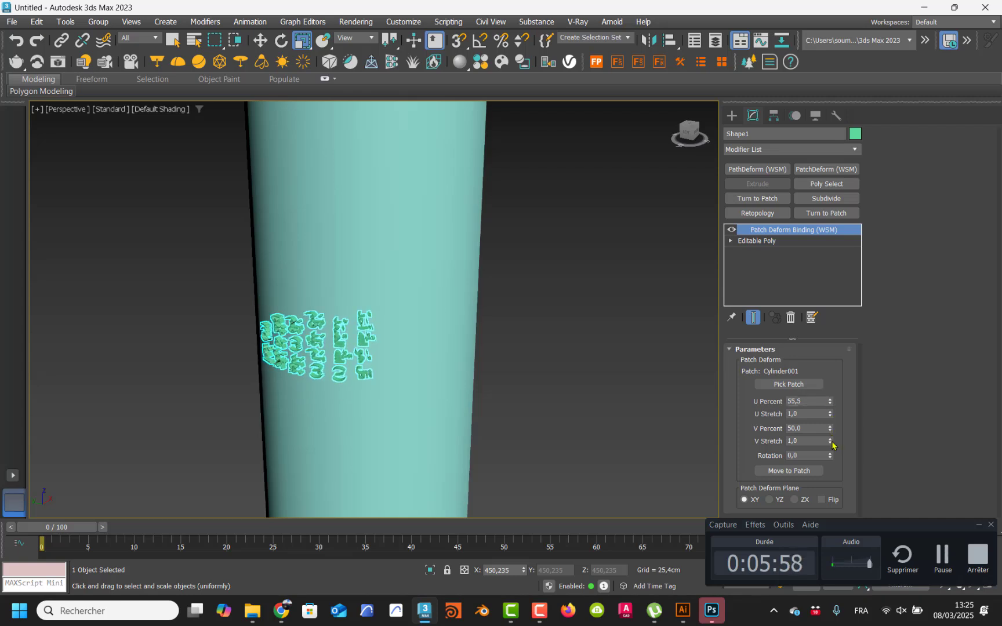
{"action": "mouse_move", "coordinate": [830, 429]}
{"action": "left_mouse_down"}
{"action": "mouse_move", "coordinate": [827, 406]}
{"action": "mouse_move", "coordinate": [827, 415]}
{"action": "left_mouse_up"}
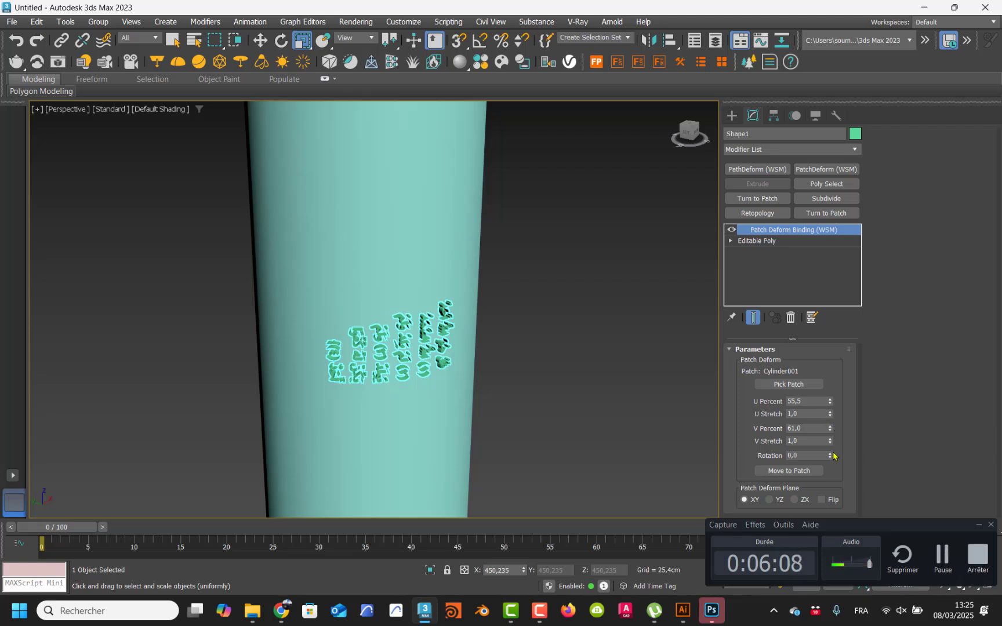
{"action": "left_click_drag", "start_coordinate": [829, 456], "coordinate": [817, 430]}
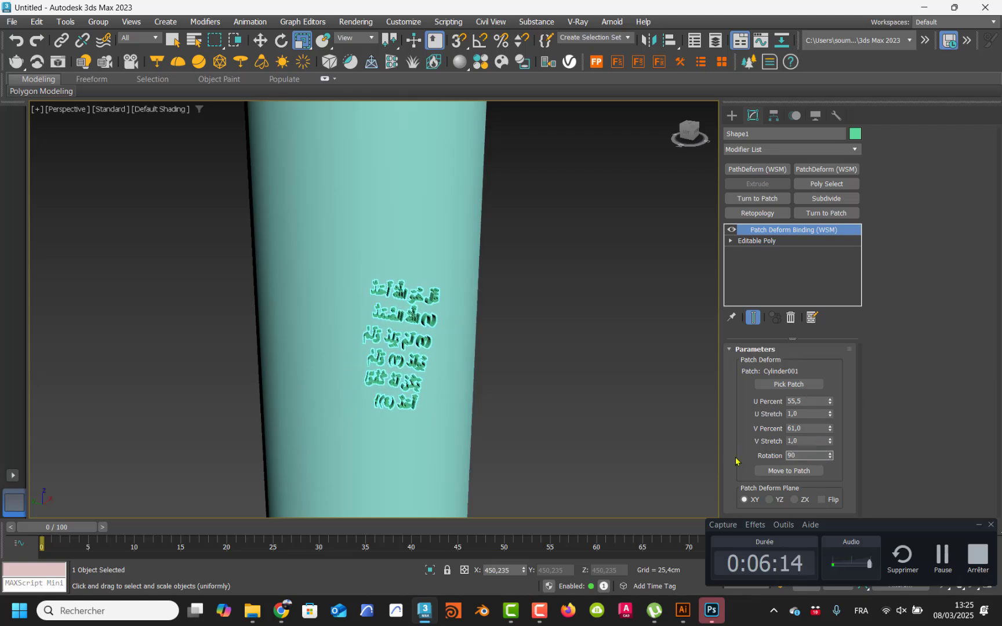
{"action": "key", "text": "Return"}
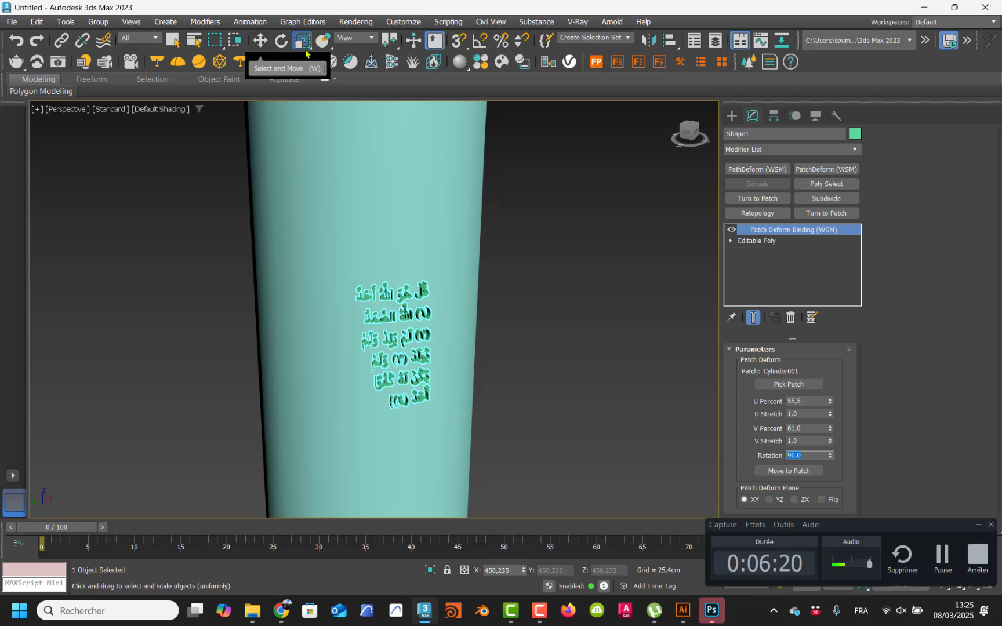
{"action": "left_click", "coordinate": [381, 294]}
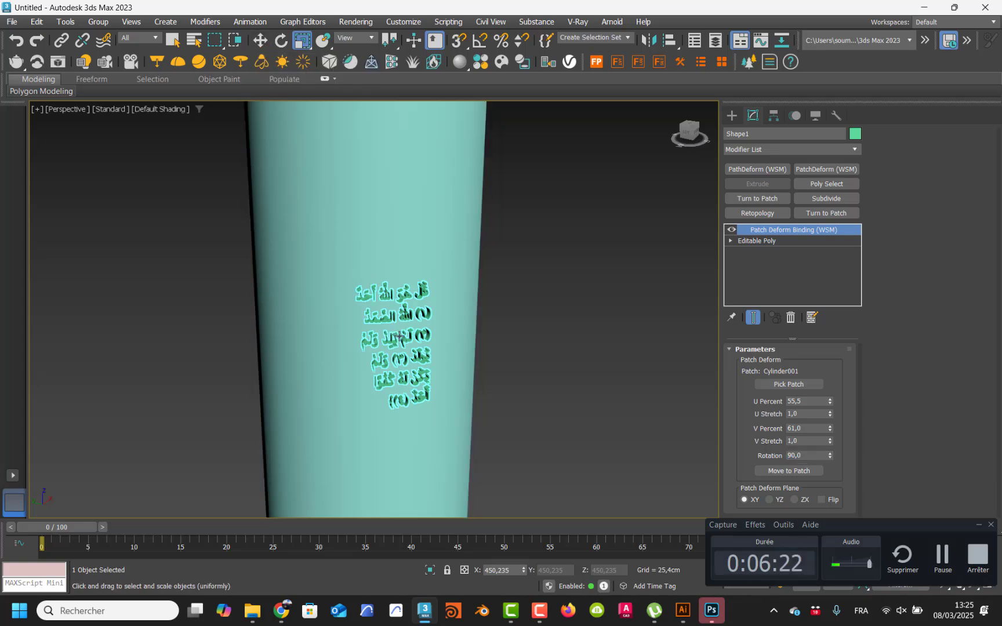
{"action": "left_click", "coordinate": [260, 40]}
{"action": "left_click", "coordinate": [543, 349]}
{"action": "left_click", "coordinate": [409, 341]}
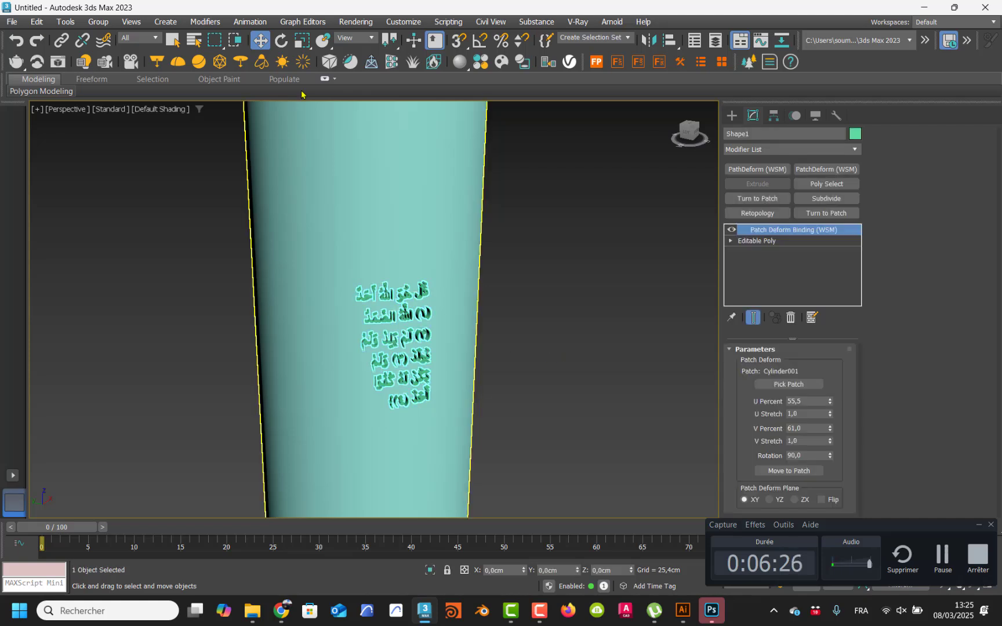
Step: Scale the wrapped text up uniformly to about 1552% on the central cylinder, then deselect it
{"action": "scroll", "coordinate": [410, 355], "scroll_direction": "down", "scroll_amount": 4}
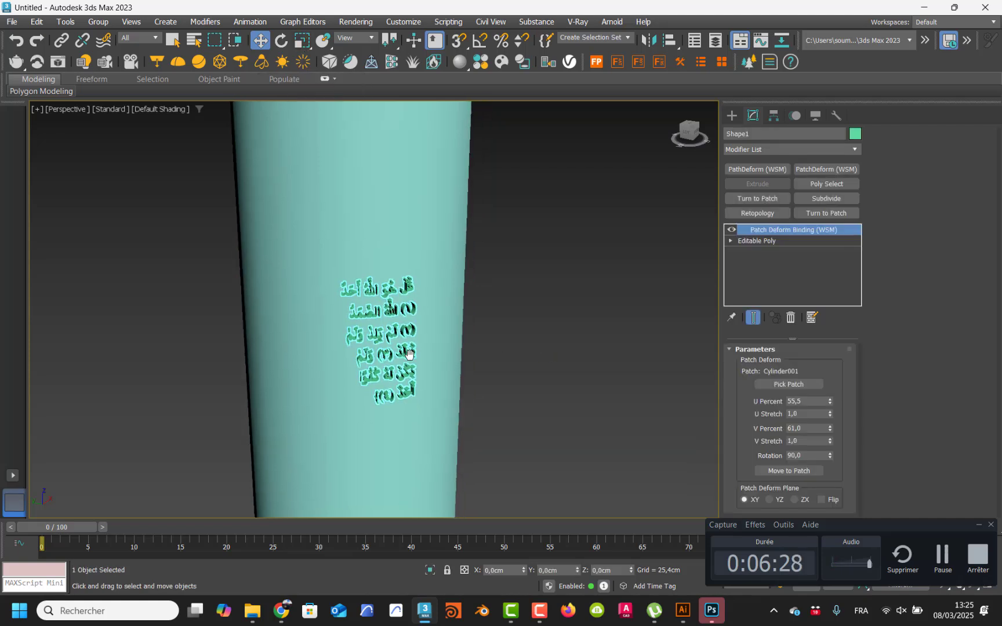
{"action": "scroll", "coordinate": [410, 355], "scroll_direction": "down", "scroll_amount": 5}
{"action": "middle_click_drag", "start_coordinate": [374, 413], "coordinate": [340, 414]}
{"action": "scroll", "coordinate": [338, 345], "scroll_direction": "up", "scroll_amount": 2}
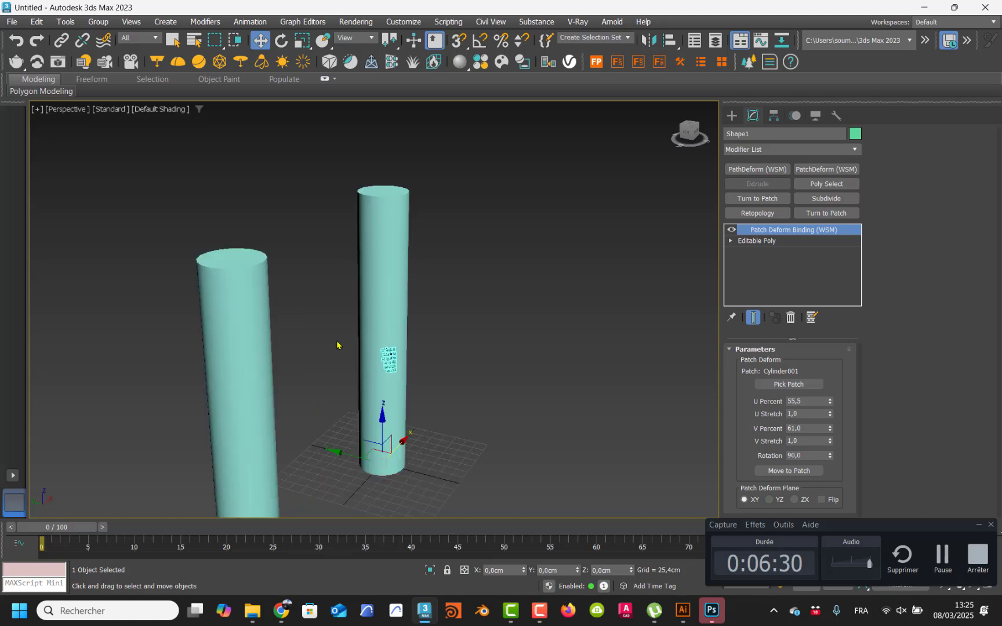
{"action": "left_click", "coordinate": [302, 40]}
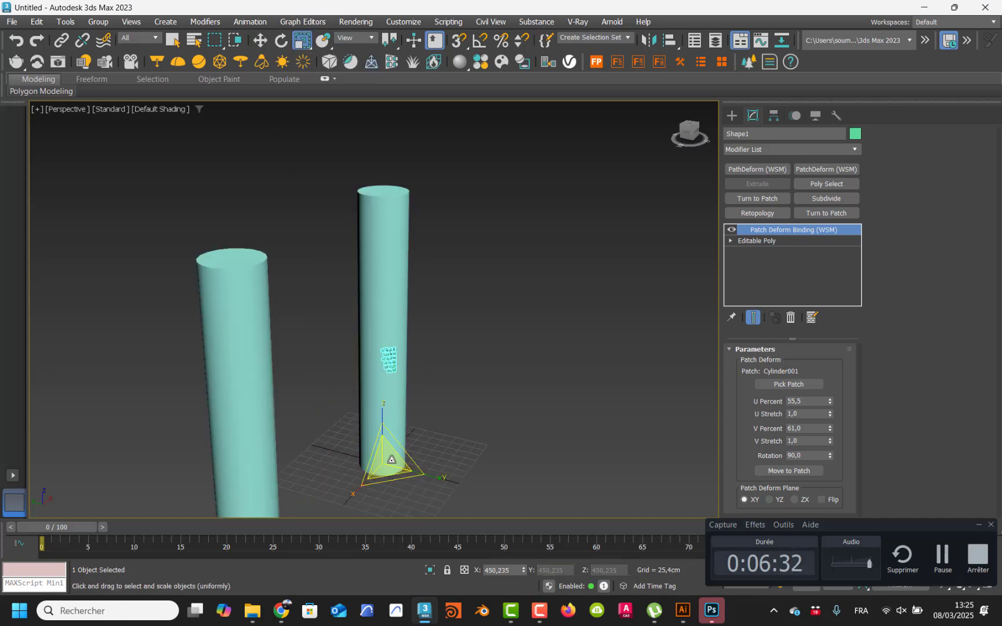
{"action": "left_click_drag", "start_coordinate": [389, 458], "coordinate": [394, 322]}
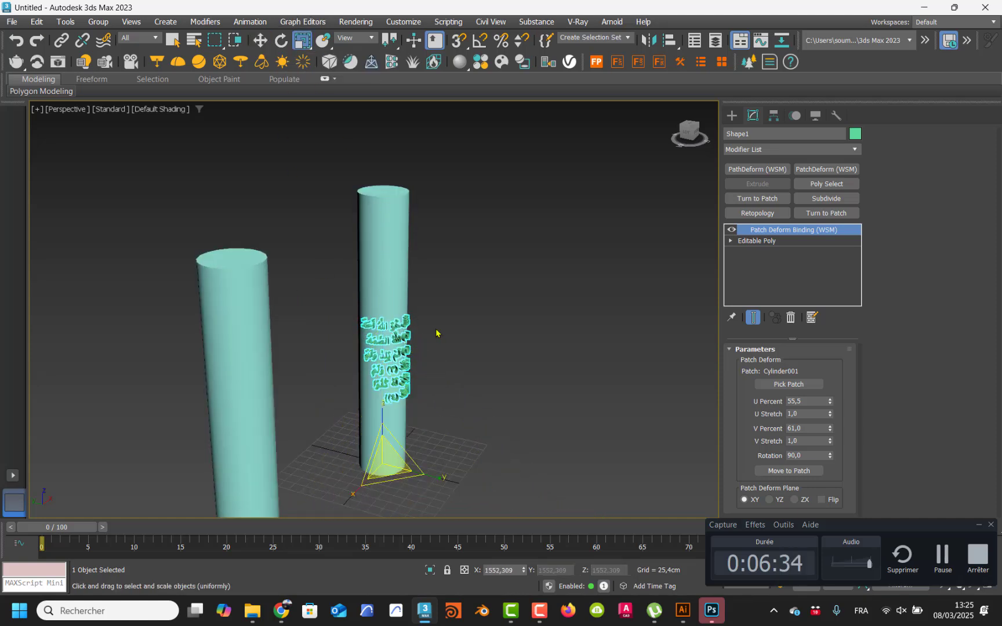
{"action": "left_click", "coordinate": [463, 339]}
Step: Examine up close and from several sides how the enlarged letters follow the cylinder's surface
{"action": "scroll", "coordinate": [384, 356], "scroll_direction": "up", "scroll_amount": 5}
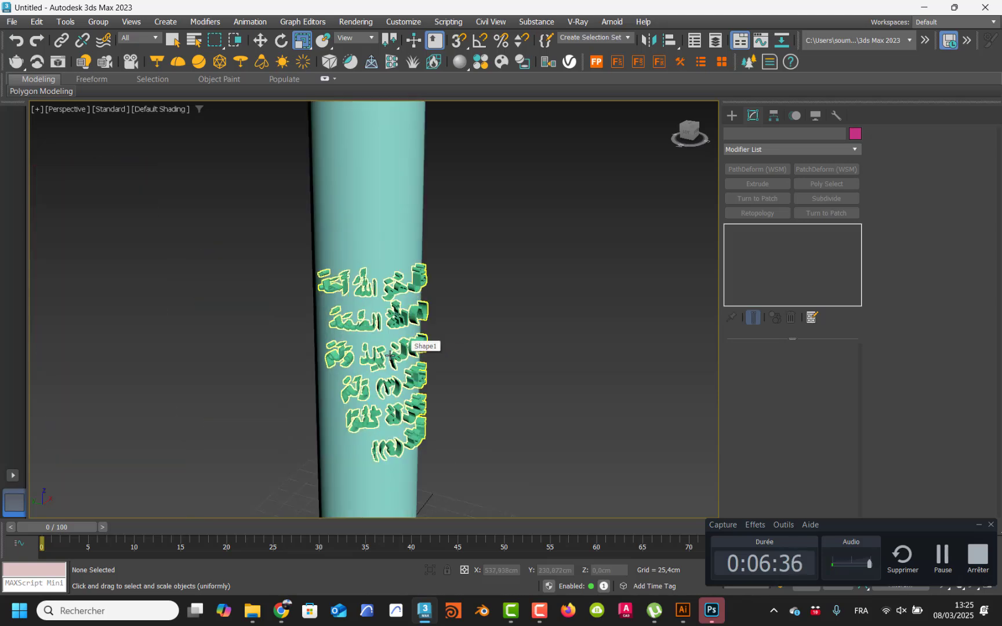
{"action": "middle_click_drag", "start_coordinate": [384, 356], "coordinate": [377, 398], "text": "alt"}
{"action": "scroll", "coordinate": [388, 392], "scroll_direction": "up", "scroll_amount": 3}
{"action": "scroll", "coordinate": [377, 398], "scroll_direction": "up", "scroll_amount": 2}
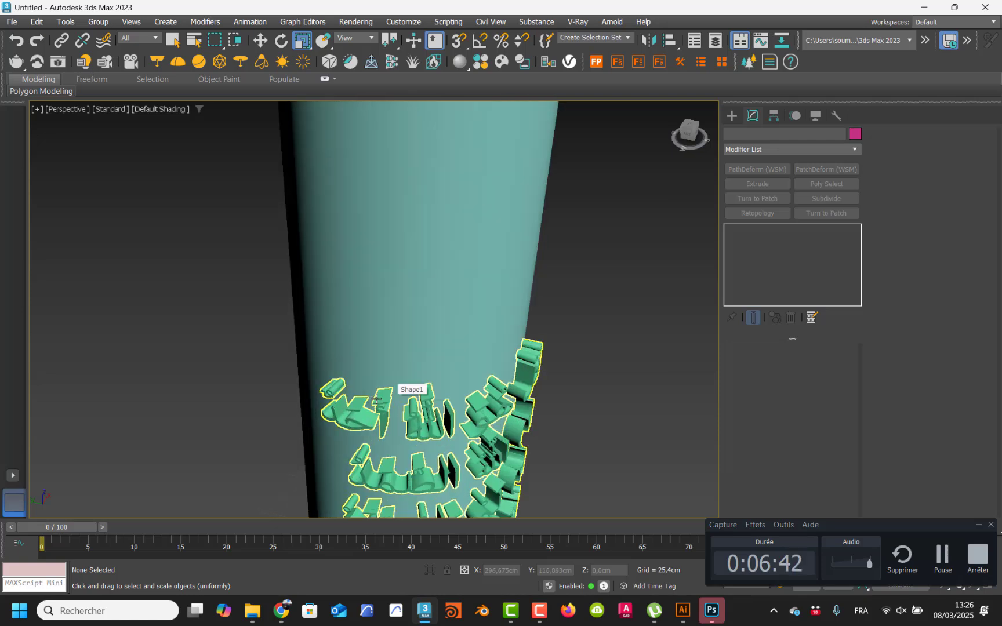
{"action": "scroll", "coordinate": [377, 399], "scroll_direction": "down", "scroll_amount": 3}
{"action": "middle_click_drag", "start_coordinate": [381, 413], "coordinate": [452, 361], "text": "alt"}
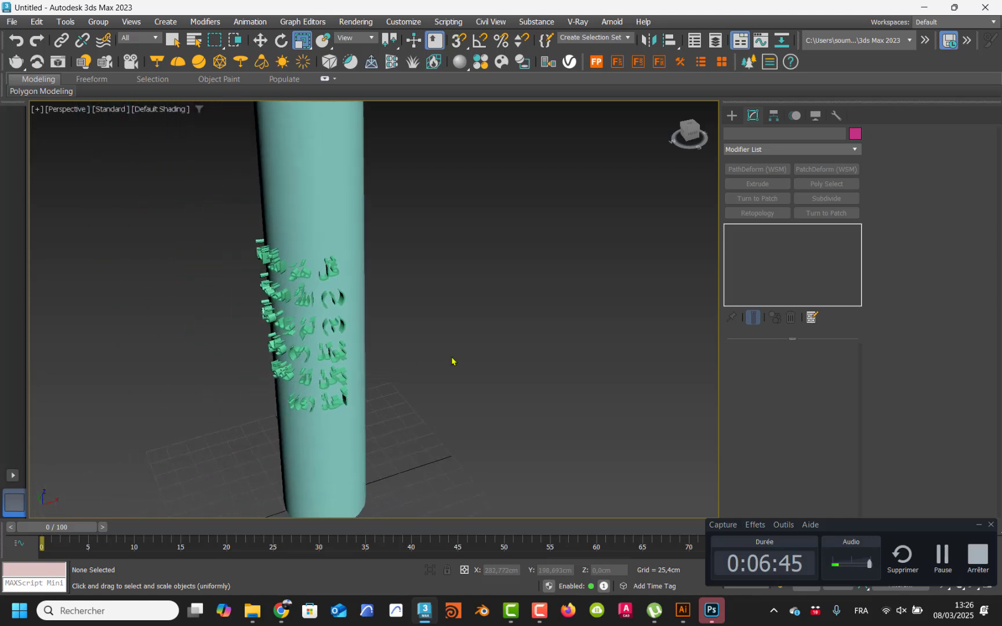
Step: Select the wrapped text and try the Flip option of its patch deform plane
{"action": "left_click", "coordinate": [297, 320]}
{"action": "middle_click_drag", "start_coordinate": [296, 320], "coordinate": [369, 322], "text": "alt"}
{"action": "middle_click_drag", "start_coordinate": [364, 327], "coordinate": [339, 331], "text": "alt"}
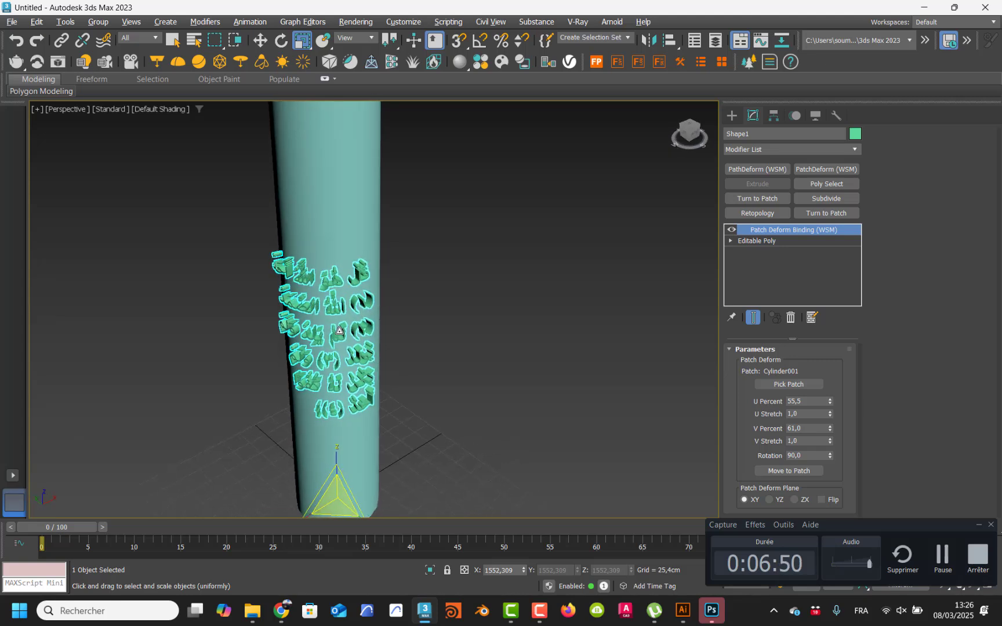
{"action": "left_click", "coordinate": [820, 499]}
{"action": "left_click", "coordinate": [820, 500]}
Step: Select the second, separate cylinder without text and set its cap segments to 5
{"action": "scroll", "coordinate": [398, 268], "scroll_direction": "down", "scroll_amount": 5}
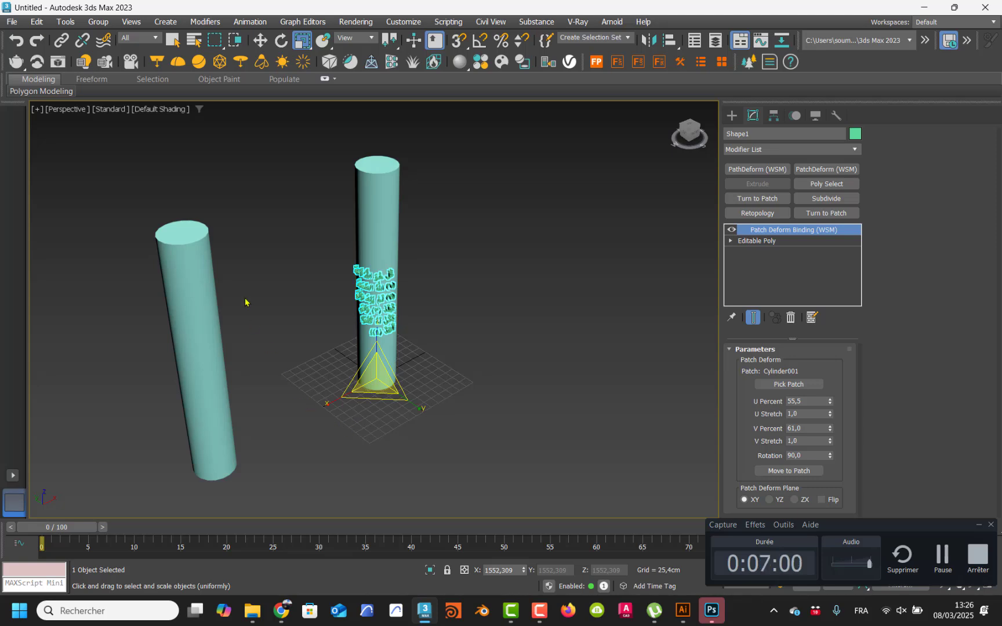
{"action": "left_click", "coordinate": [260, 40]}
{"action": "left_click", "coordinate": [180, 327]}
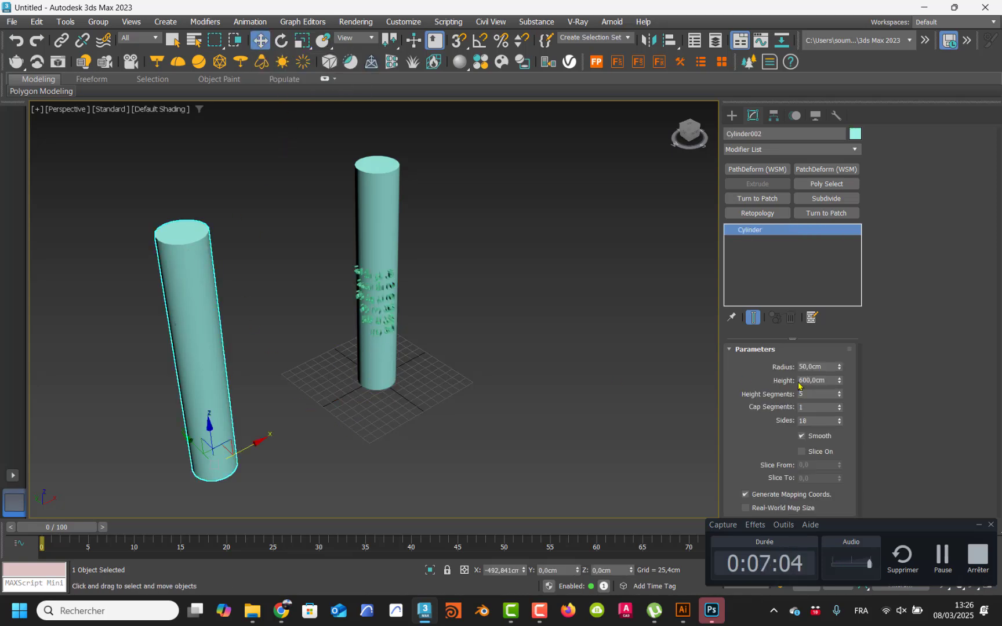
{"action": "middle_click_drag", "start_coordinate": [292, 375], "coordinate": [300, 376]}
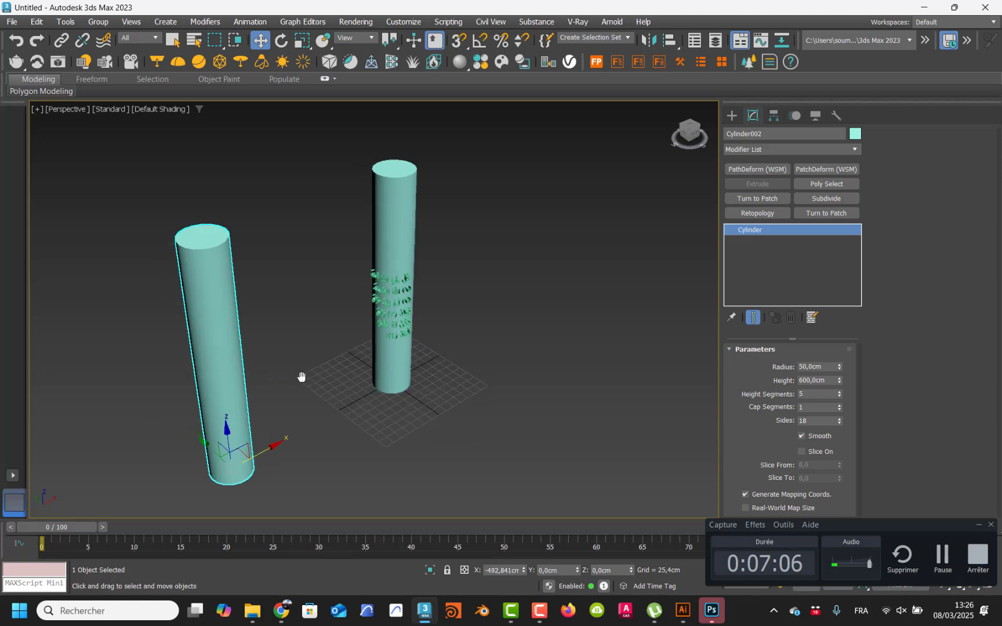
{"action": "scroll", "coordinate": [299, 375], "scroll_direction": "up", "scroll_amount": 3}
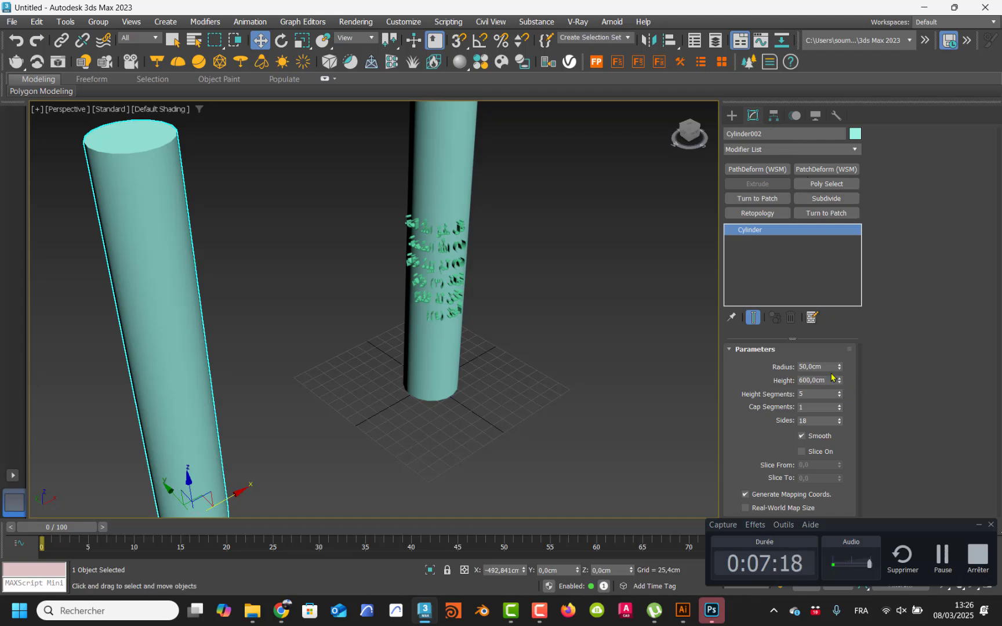
{"action": "left_click", "coordinate": [839, 405]}
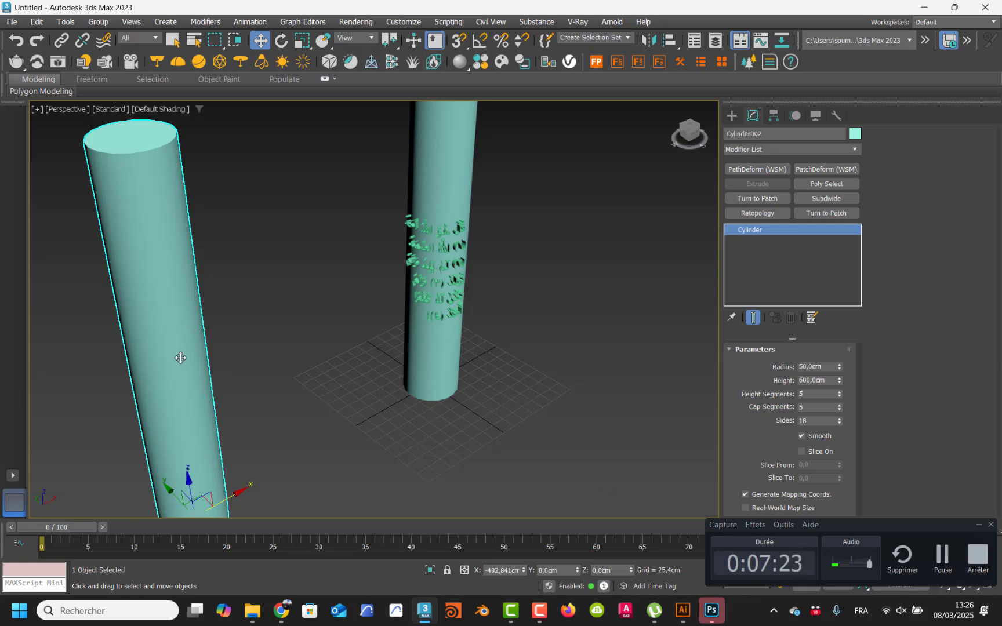
Step: Deselect the cylinder and display Edged Faces in the perspective viewport
{"action": "left_click", "coordinate": [160, 107]}
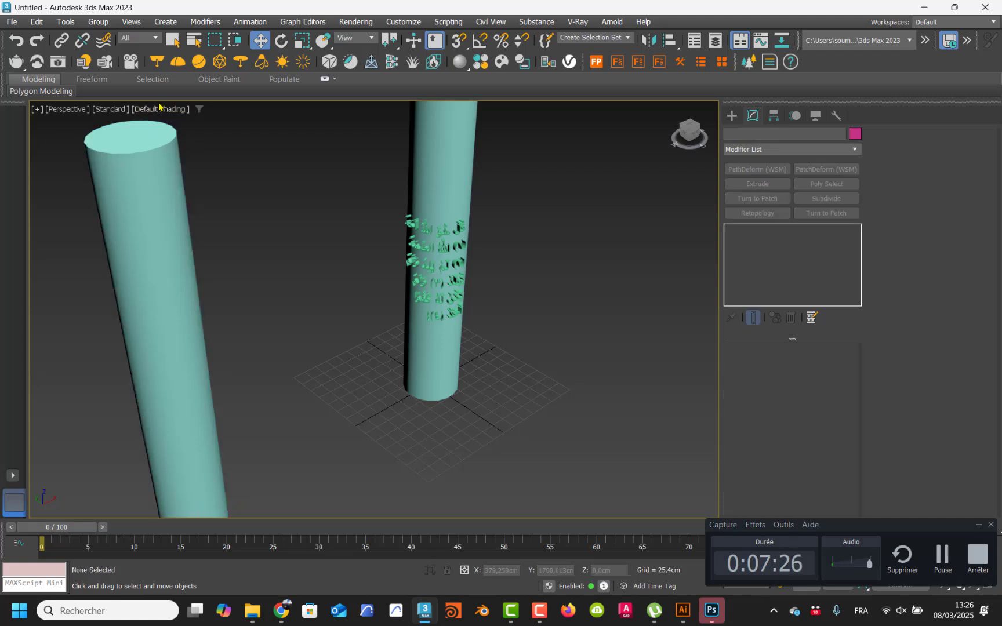
{"action": "left_click", "coordinate": [167, 108]}
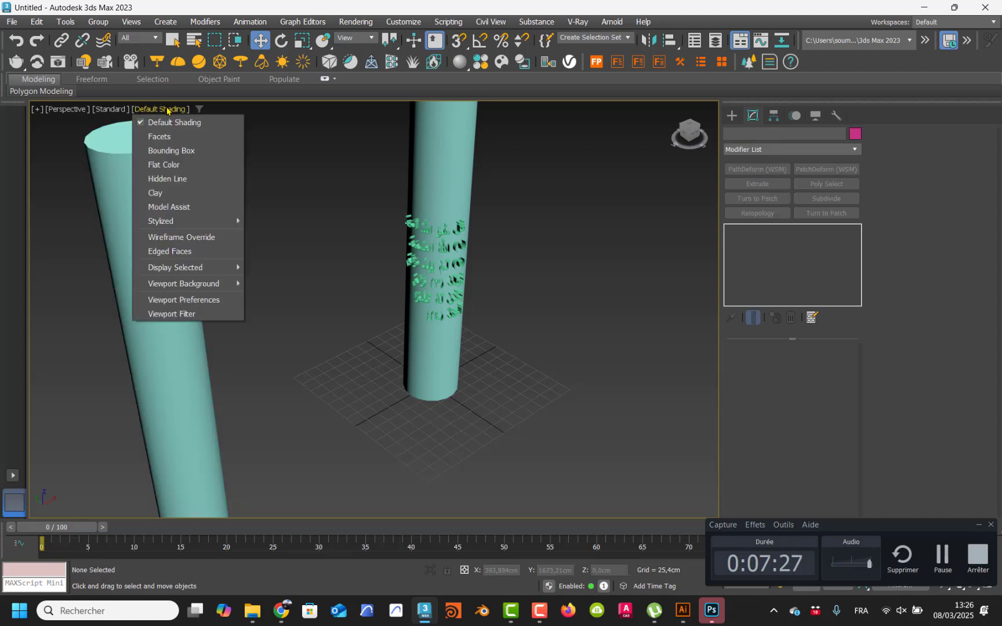
{"action": "left_click", "coordinate": [213, 252]}
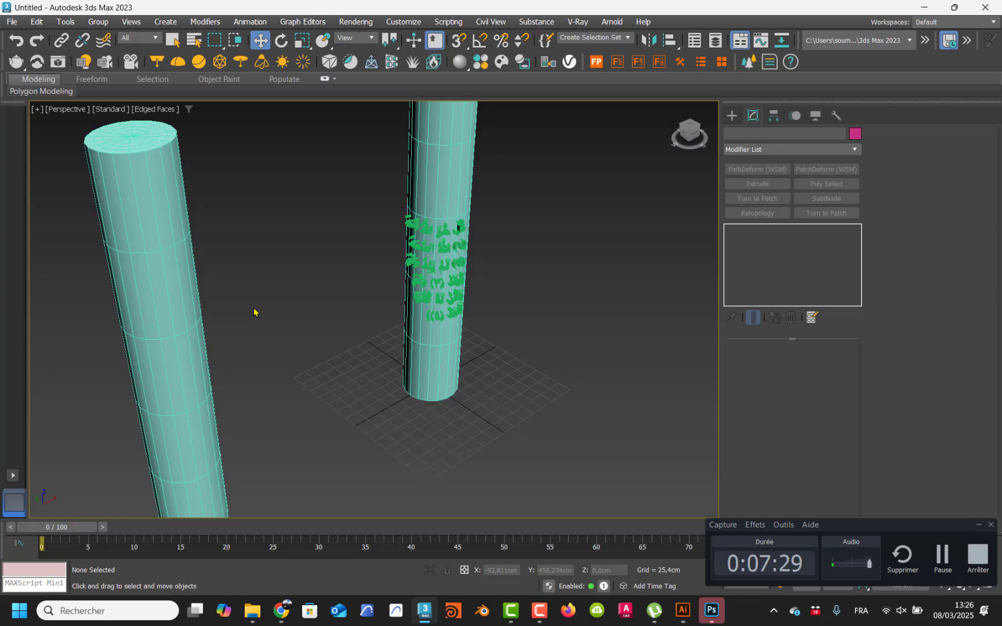
Step: Set the second cylinder's height segments to 23
{"action": "left_click", "coordinate": [167, 354]}
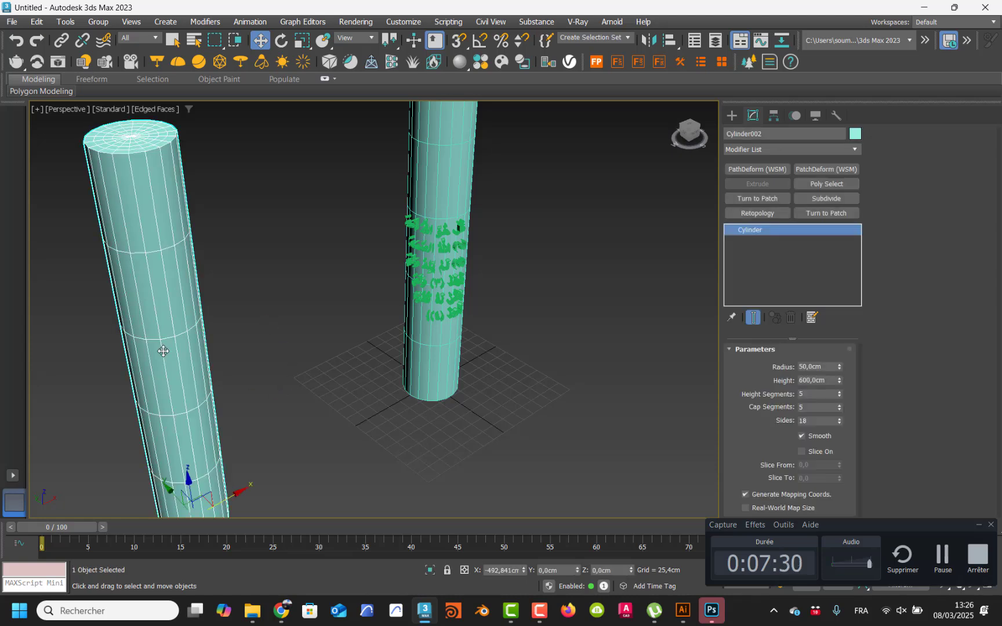
{"action": "left_click", "coordinate": [839, 393]}
{"action": "left_click", "coordinate": [838, 393]}
{"action": "left_click", "coordinate": [838, 393]}
{"action": "left_click", "coordinate": [838, 393]}
{"action": "left_click", "coordinate": [838, 393]}
{"action": "left_click", "coordinate": [839, 393]}
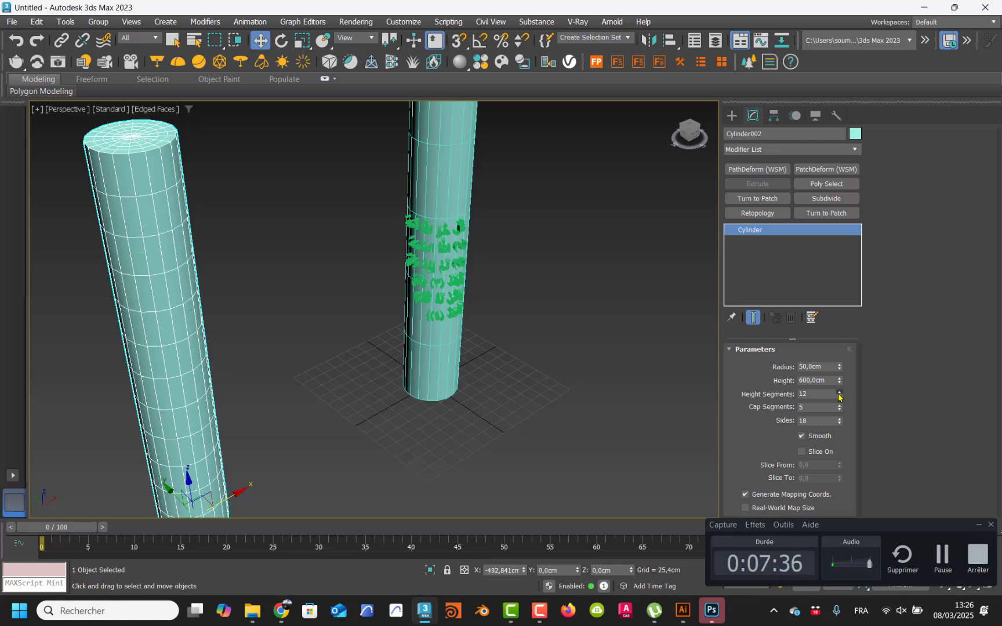
{"action": "left_click", "coordinate": [839, 393]}
{"action": "left_click", "coordinate": [838, 393]}
{"action": "left_click", "coordinate": [838, 393]}
{"action": "left_click", "coordinate": [838, 393]}
{"action": "left_click", "coordinate": [838, 393]}
{"action": "left_click", "coordinate": [838, 393]}
{"action": "left_click", "coordinate": [838, 393]}
{"action": "left_click", "coordinate": [838, 393]}
{"action": "left_click", "coordinate": [839, 393]}
{"action": "left_click", "coordinate": [839, 393]}
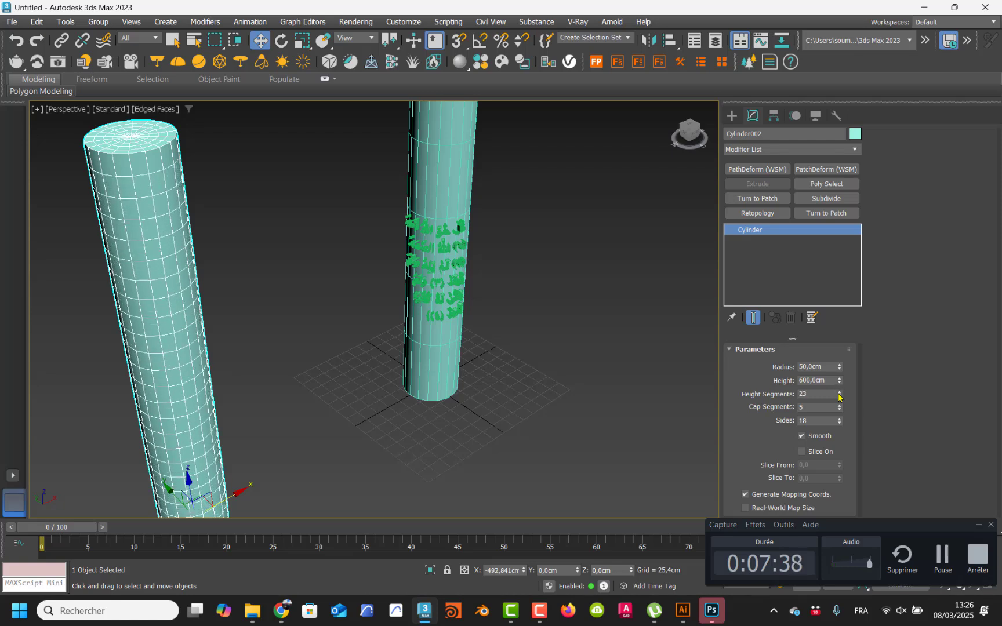
Step: Convert the second cylinder to an Editable Poly
{"action": "right_click", "coordinate": [167, 339]}
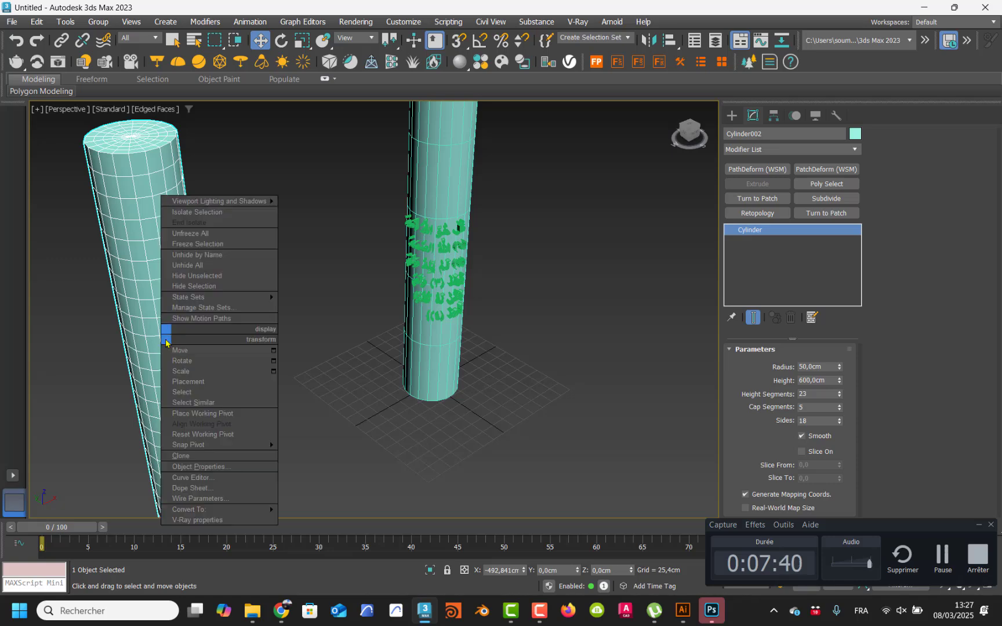
{"action": "mouse_move", "coordinate": [272, 506]}
{"action": "left_click", "coordinate": [316, 520]}
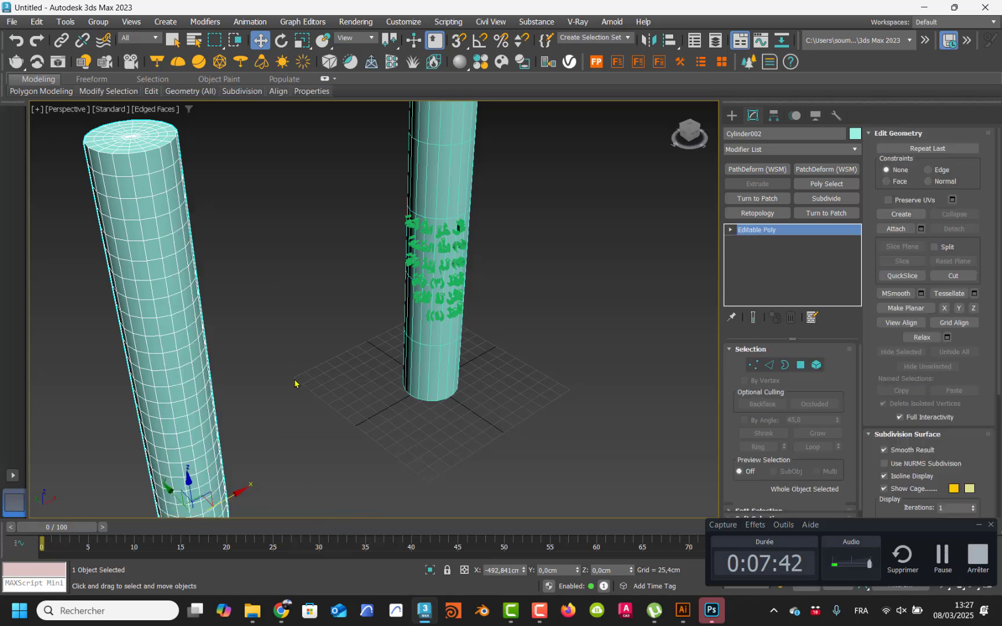
{"action": "middle_click_drag", "start_coordinate": [327, 356], "coordinate": [345, 353]}
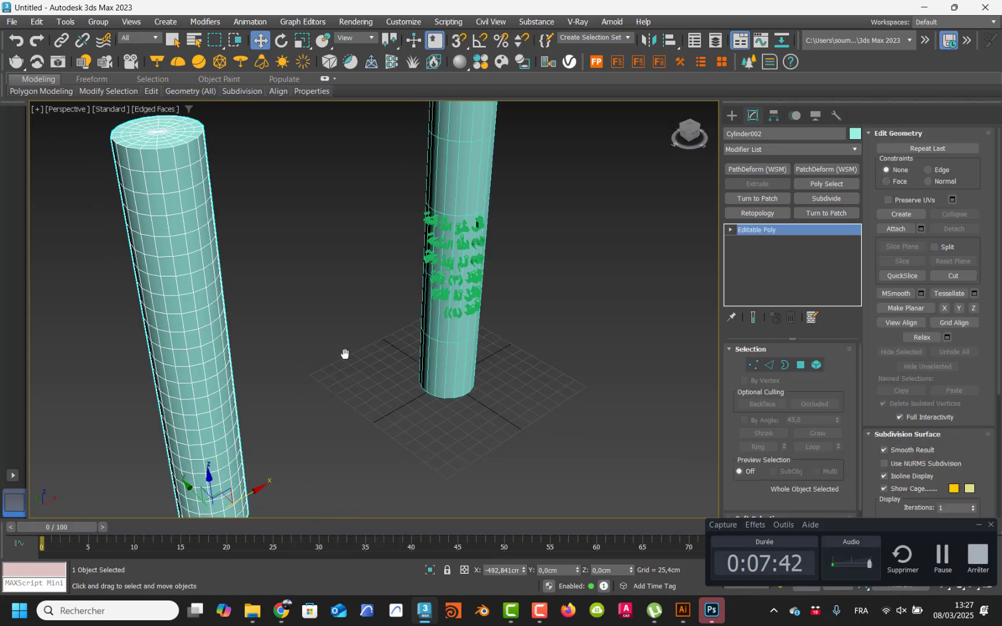
Step: At polygon level, select the uppermost ring of side polygons on the second cylinder in the Front view
{"action": "left_click", "coordinate": [800, 365]}
{"action": "key", "text": "alt+w"}
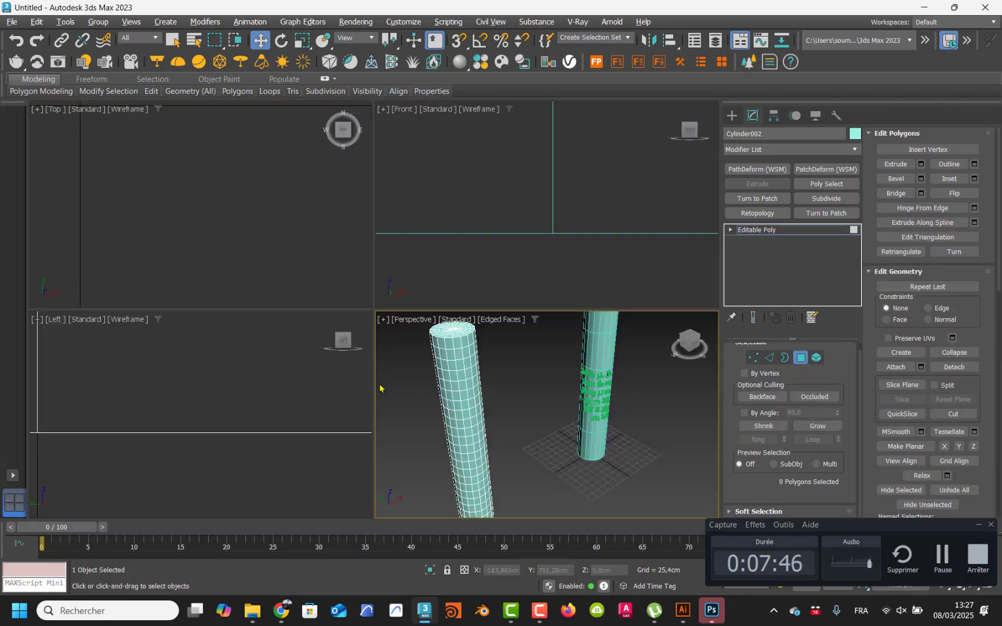
{"action": "scroll", "coordinate": [499, 183], "scroll_direction": "down", "scroll_amount": 15}
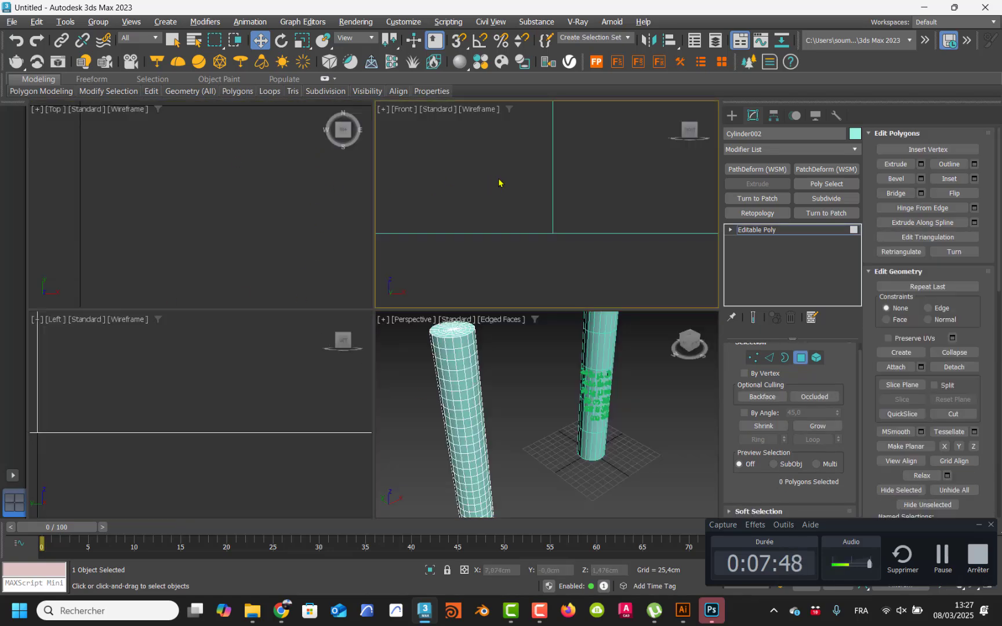
{"action": "middle_click_drag", "start_coordinate": [512, 195], "coordinate": [541, 224]}
{"action": "middle_click_drag", "start_coordinate": [473, 177], "coordinate": [484, 187]}
{"action": "scroll", "coordinate": [484, 187], "scroll_direction": "up", "scroll_amount": 10}
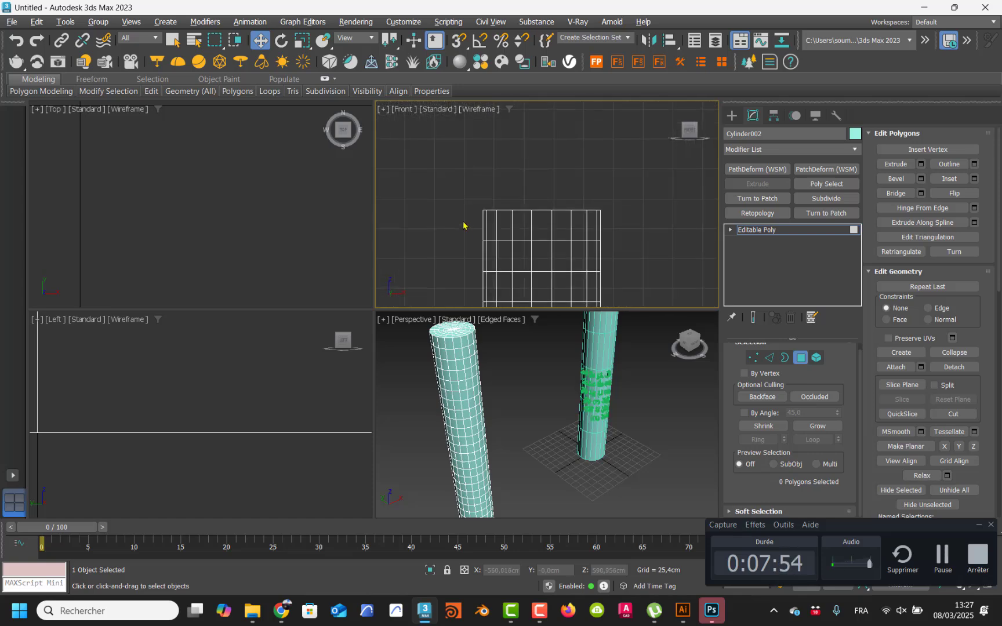
{"action": "left_click_drag", "start_coordinate": [462, 220], "coordinate": [629, 235]}
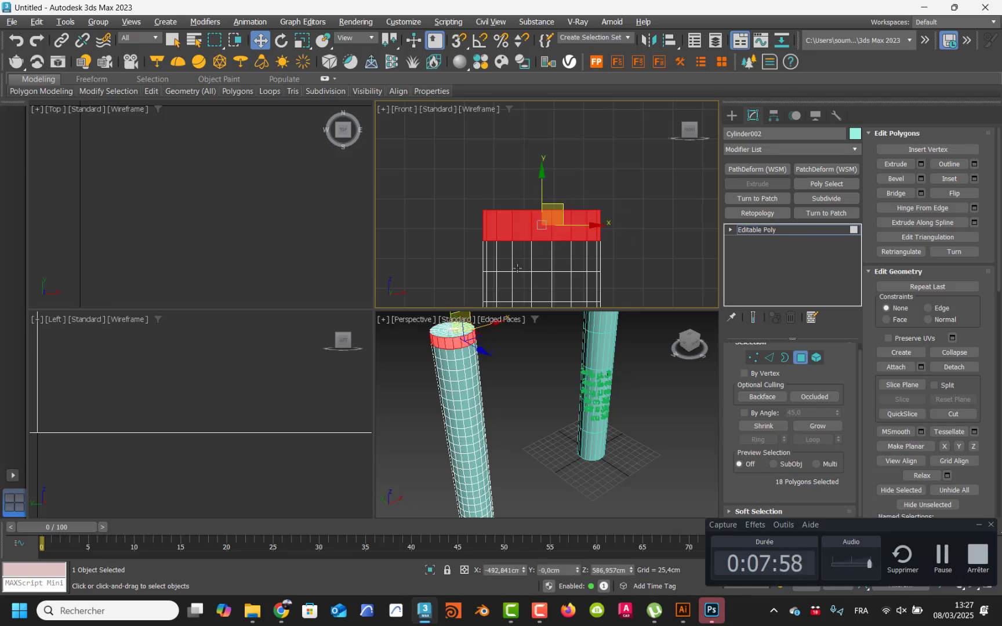
{"action": "scroll", "coordinate": [513, 261], "scroll_direction": "down", "scroll_amount": 8}
{"action": "scroll", "coordinate": [513, 258], "scroll_direction": "up", "scroll_amount": 5}
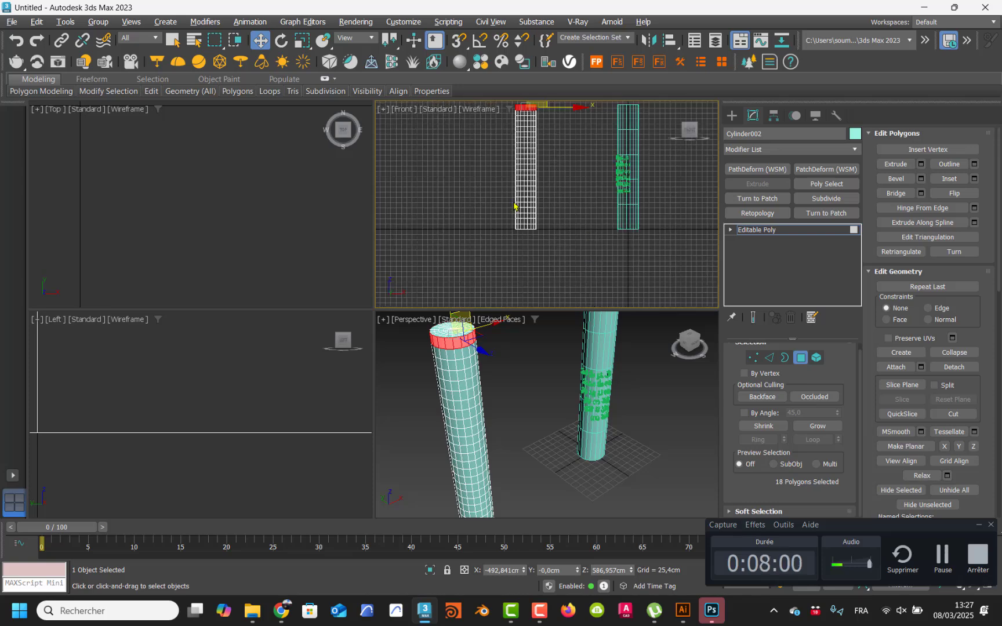
Step: Add the lowest ring of side polygons on the second cylinder to the selection in the Front view
{"action": "scroll", "coordinate": [493, 232], "scroll_direction": "up", "scroll_amount": 3}
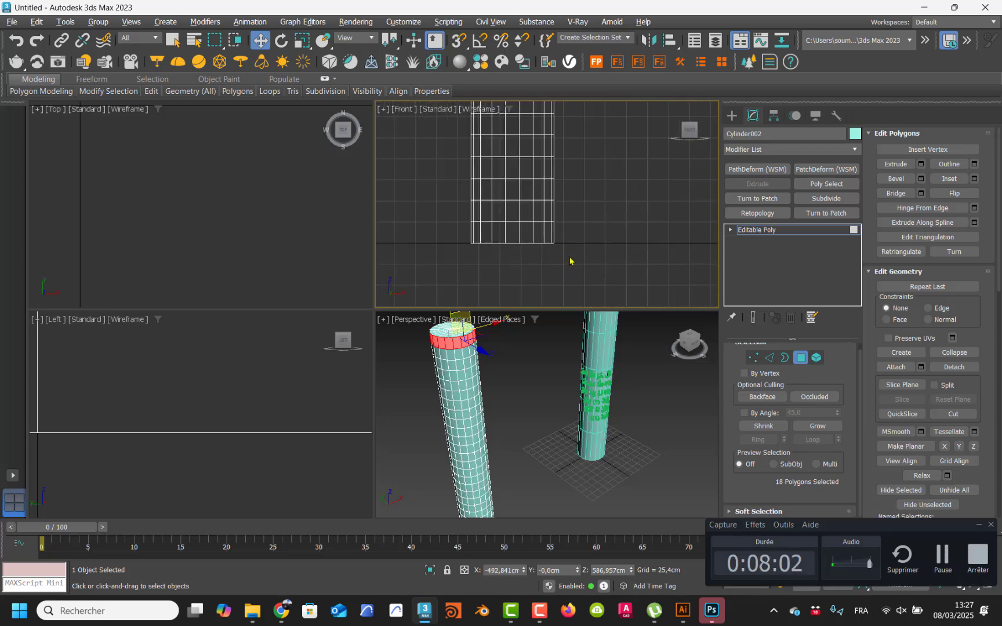
{"action": "left_click_drag", "start_coordinate": [566, 234], "coordinate": [454, 248], "text": "ctrl"}
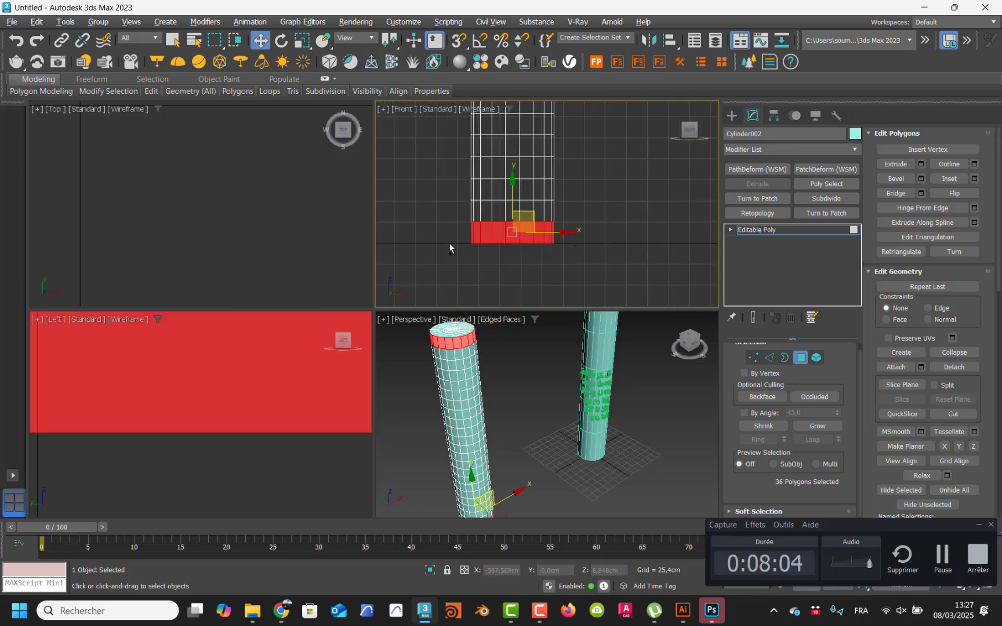
{"action": "key", "text": "alt+w"}
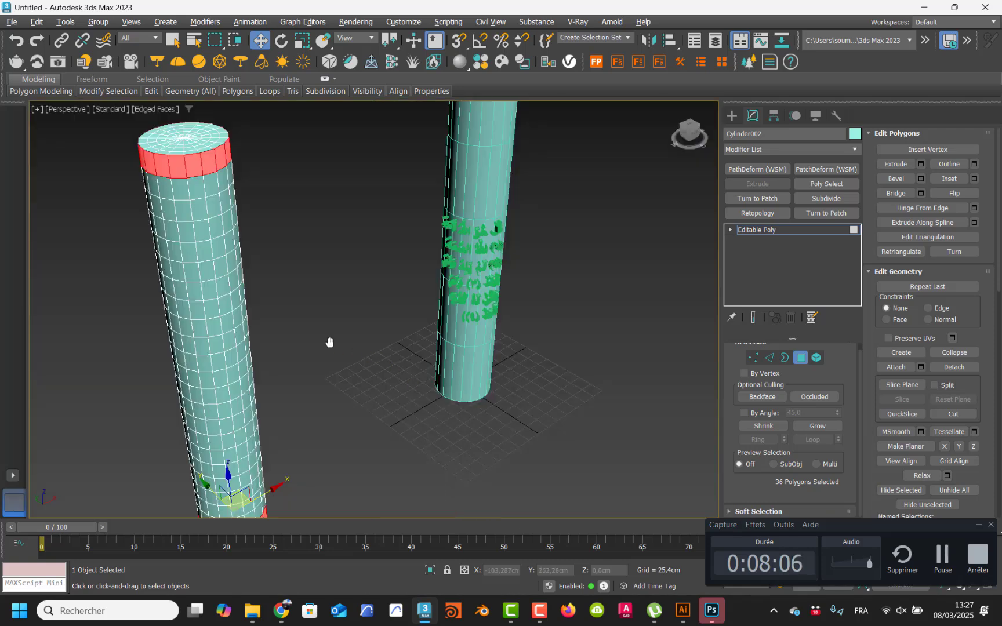
{"action": "scroll", "coordinate": [345, 355], "scroll_direction": "down", "scroll_amount": 2}
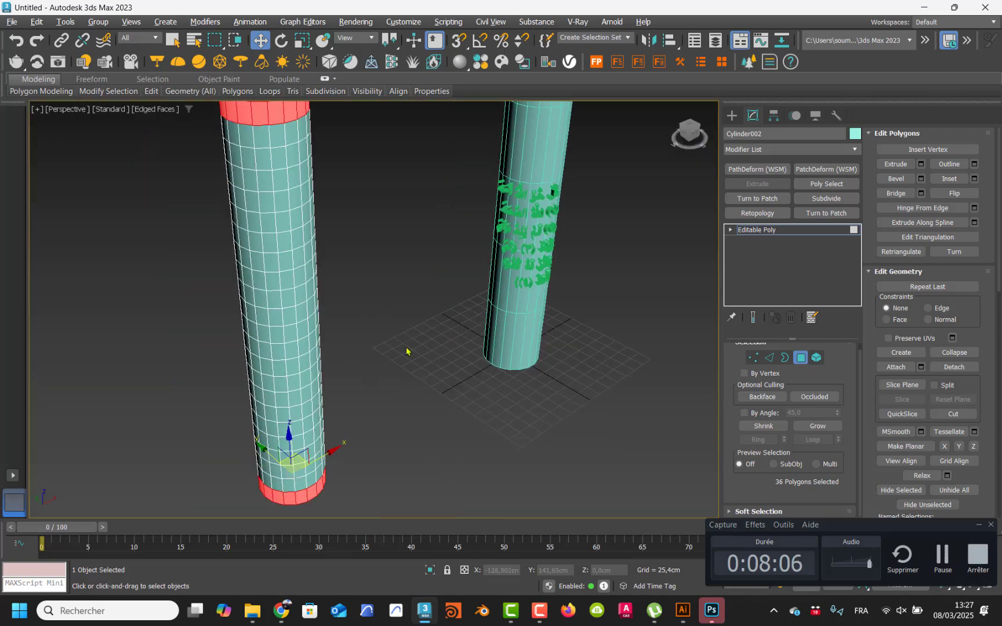
Step: Extrude the selected uppermost and lowest rings outward along local normals by 20 cm
{"action": "left_click", "coordinate": [921, 164]}
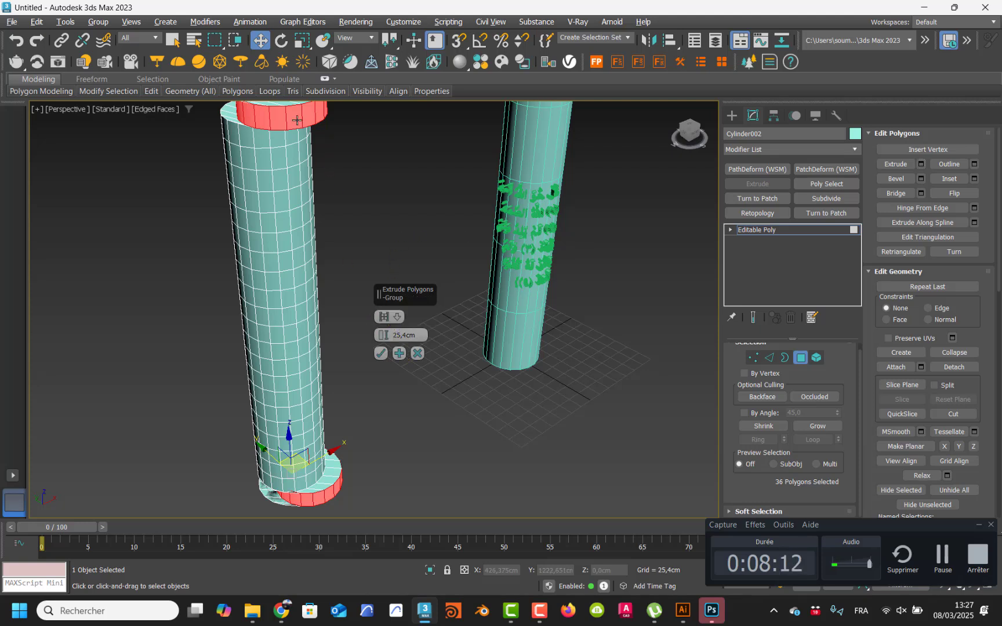
{"action": "left_click", "coordinate": [388, 317]}
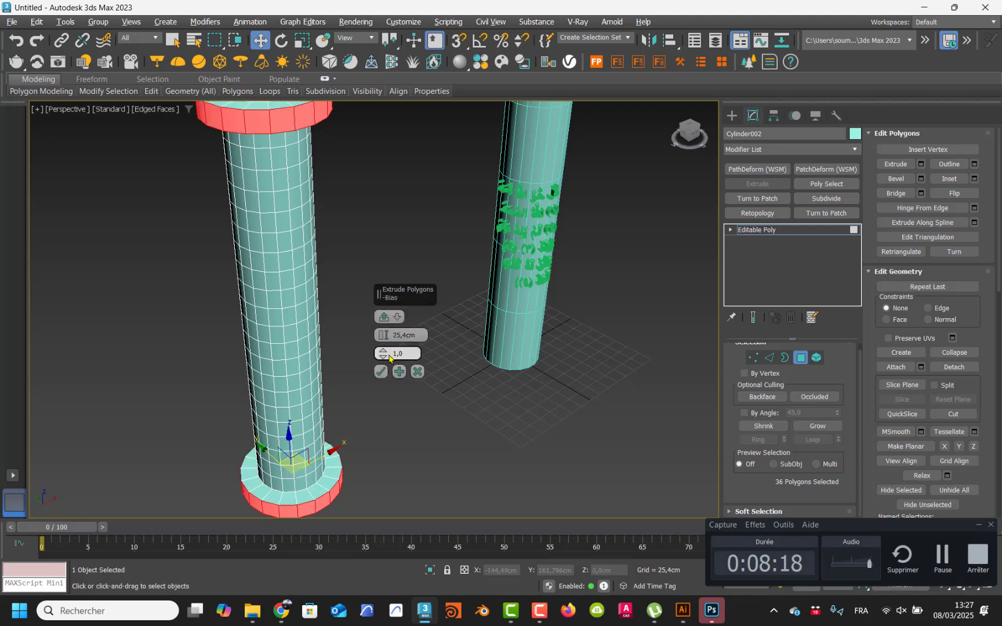
{"action": "left_click_drag", "start_coordinate": [391, 336], "coordinate": [415, 341]}
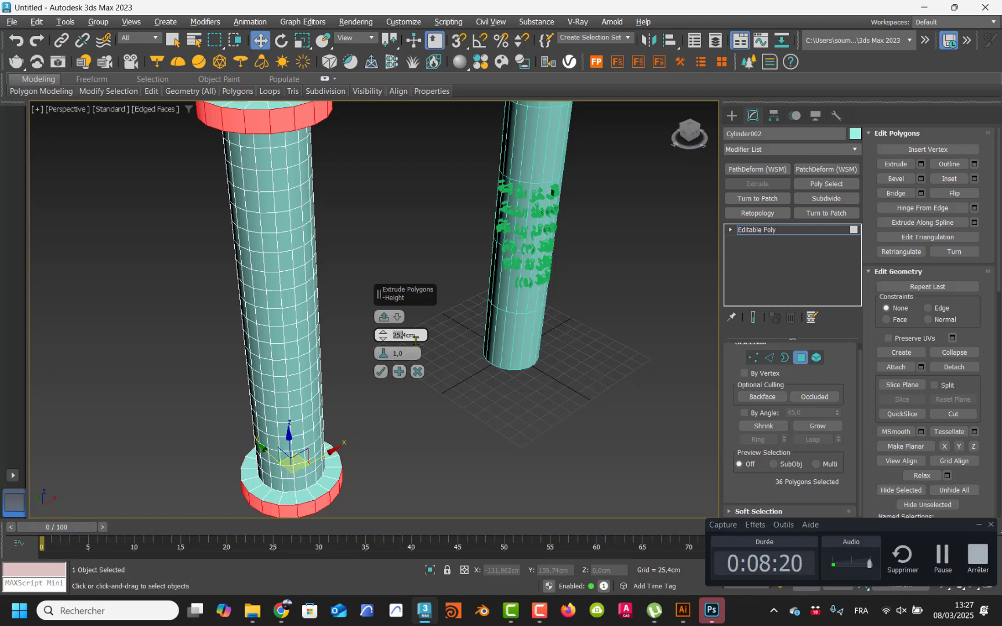
{"action": "type", "text": "20"}
{"action": "key", "text": "Return"}
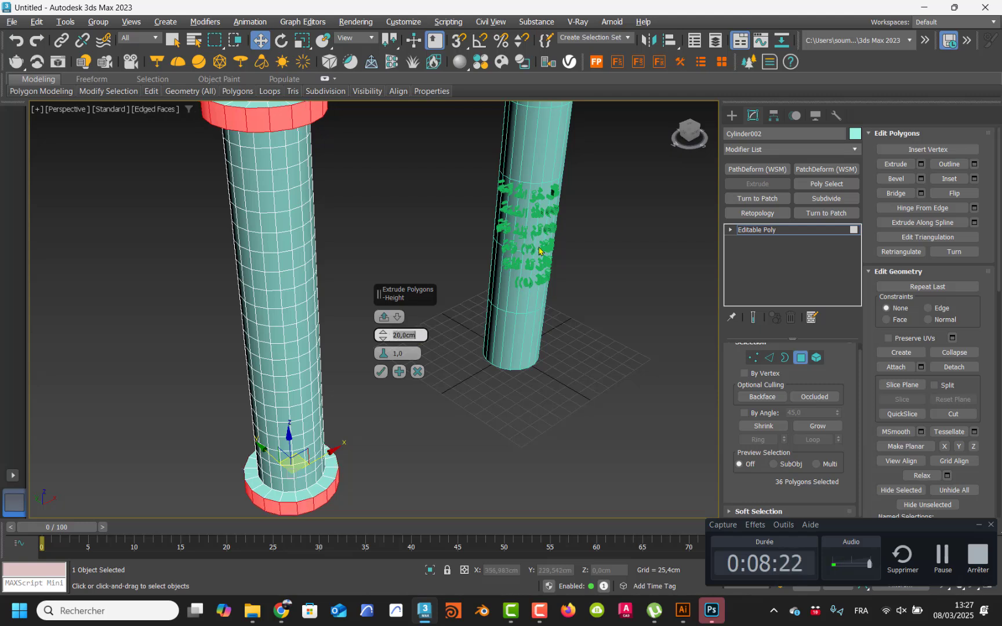
{"action": "left_click", "coordinate": [381, 372]}
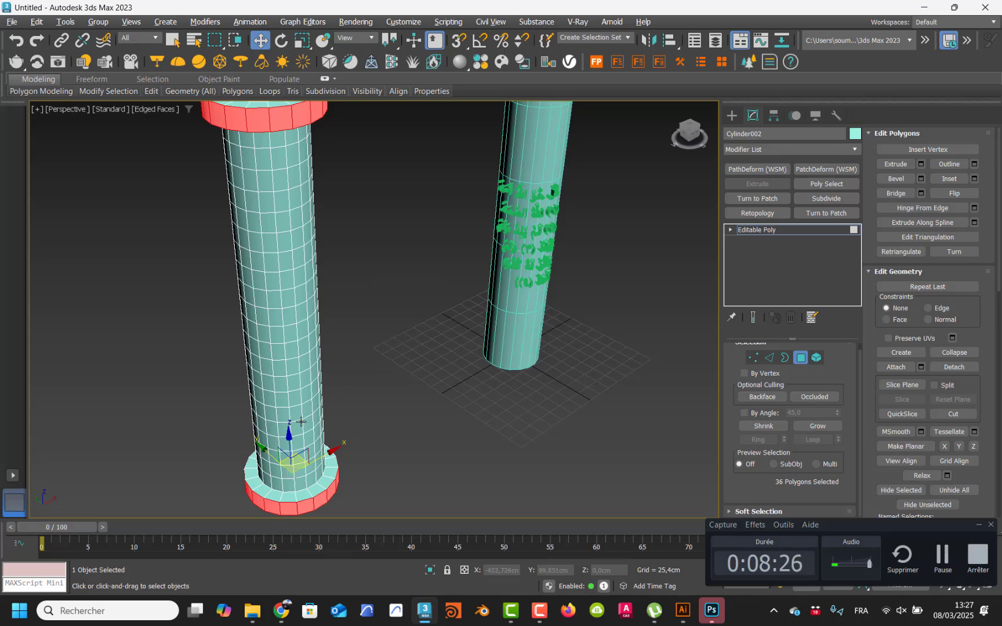
Step: Select the ring of side polygons just above the extruded base and the ring just below the extruded top
{"action": "key", "text": "alt+w"}
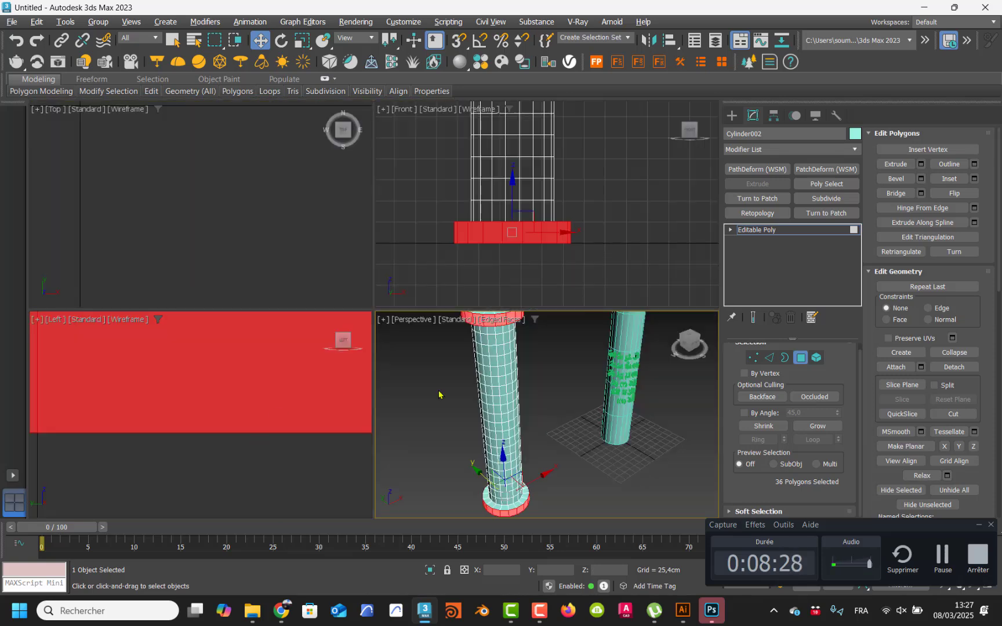
{"action": "middle_click_drag", "start_coordinate": [501, 198], "coordinate": [497, 223]}
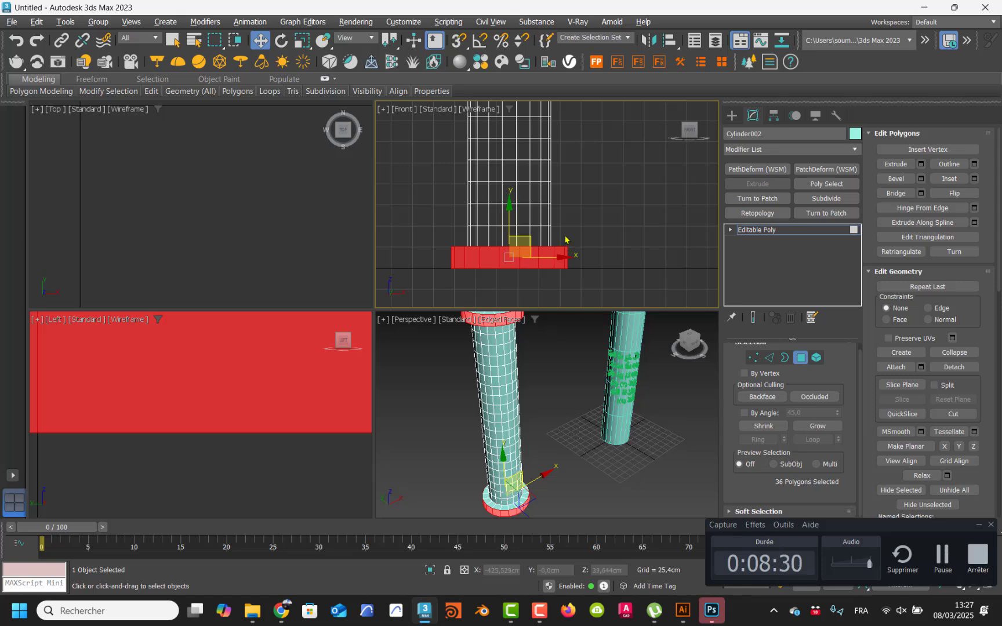
{"action": "key", "text": "ctrl+z"}
{"action": "scroll", "coordinate": [504, 191], "scroll_direction": "down", "scroll_amount": 5}
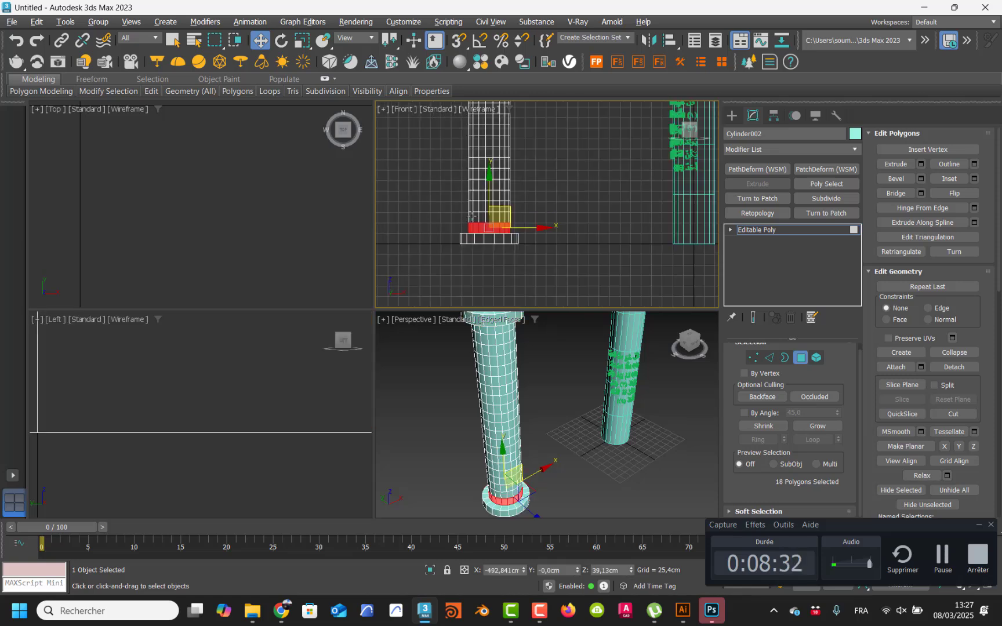
{"action": "middle_click_drag", "start_coordinate": [519, 168], "coordinate": [533, 191]}
{"action": "scroll", "coordinate": [550, 189], "scroll_direction": "up", "scroll_amount": 4}
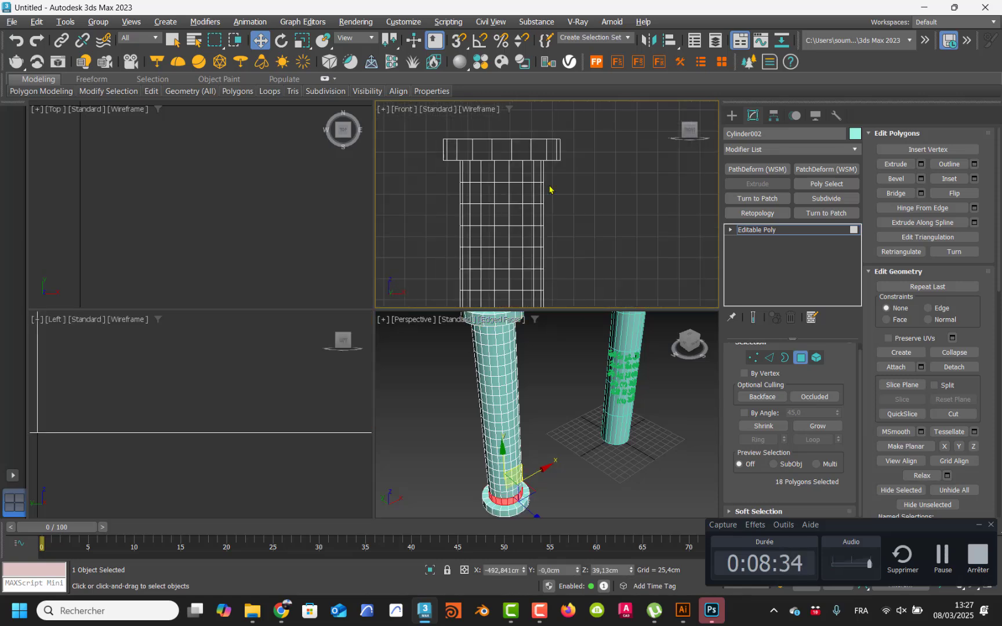
{"action": "left_click_drag", "start_coordinate": [518, 169], "coordinate": [425, 174], "text": "ctrl"}
Step: Extrude the two selected inner rings along local normals by 10 cm
{"action": "left_click", "coordinate": [921, 165]}
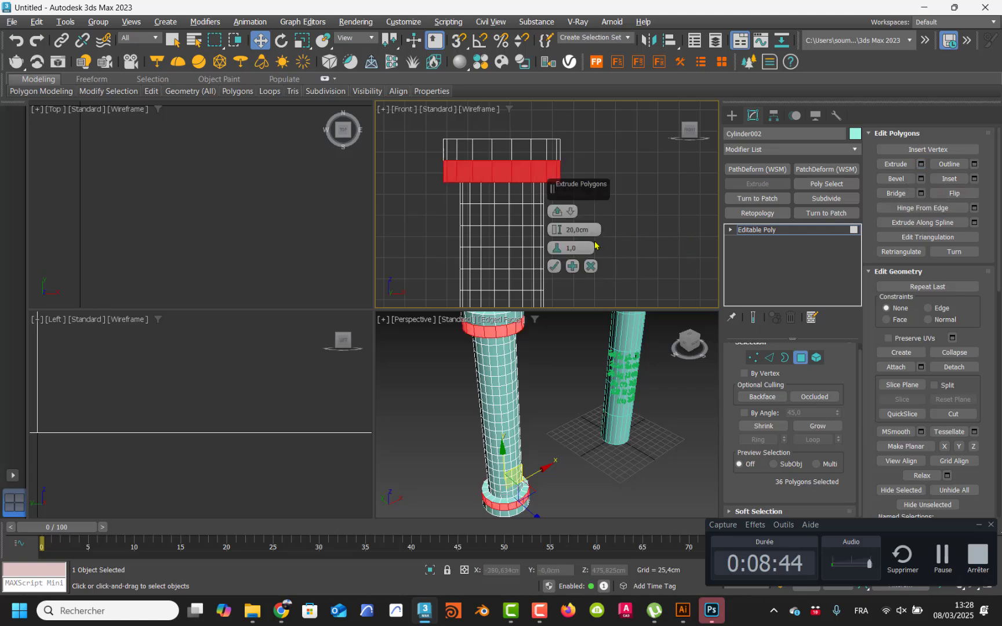
{"action": "left_click_drag", "start_coordinate": [592, 231], "coordinate": [500, 230]}
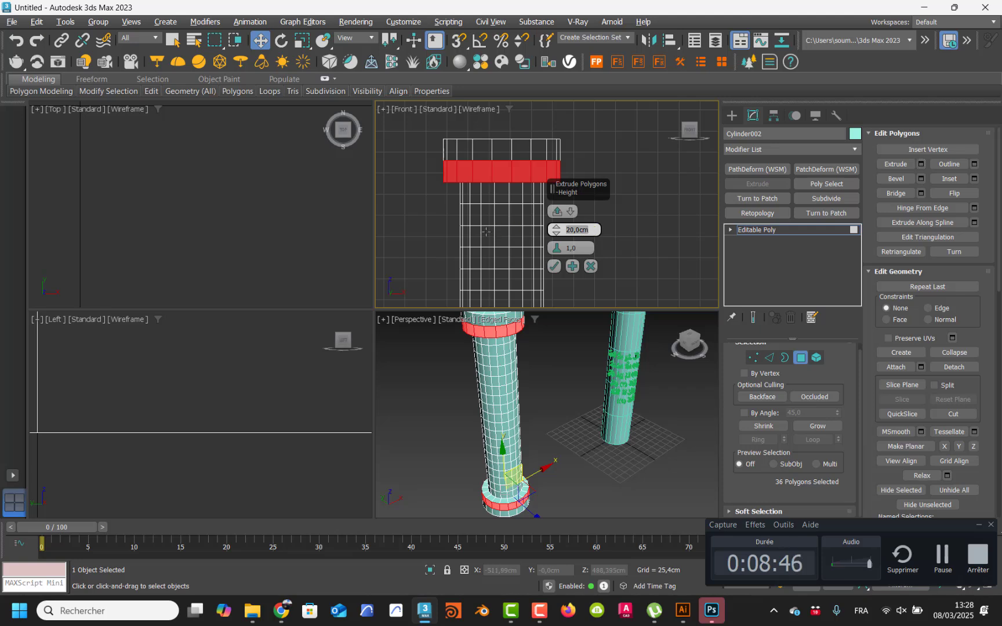
{"action": "type", "text": "15"}
{"action": "key", "text": "Return"}
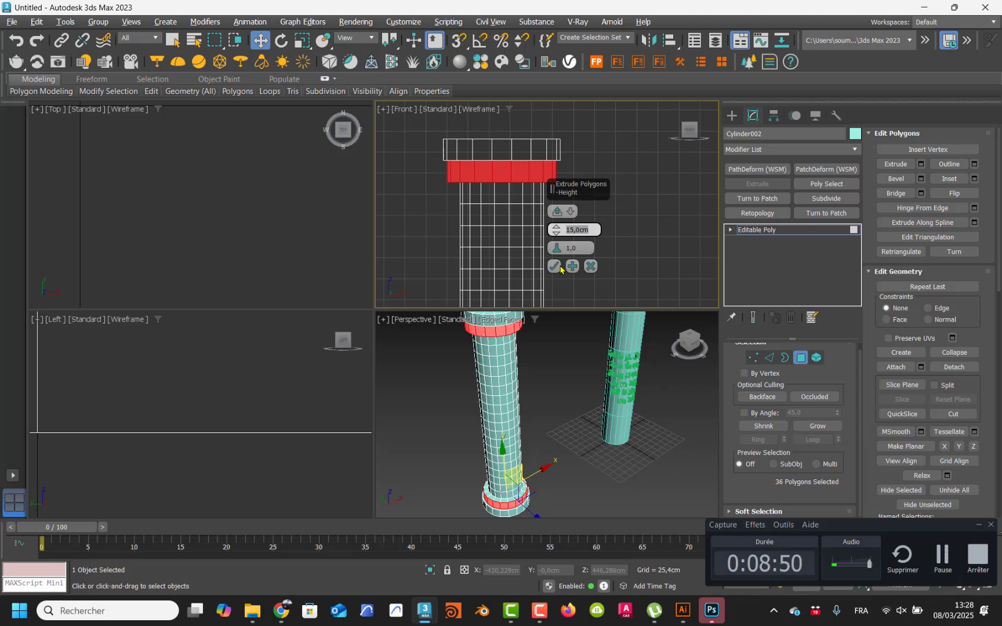
{"action": "key", "text": "BackSpace"}
{"action": "type", "text": "10"}
{"action": "key", "text": "Return"}
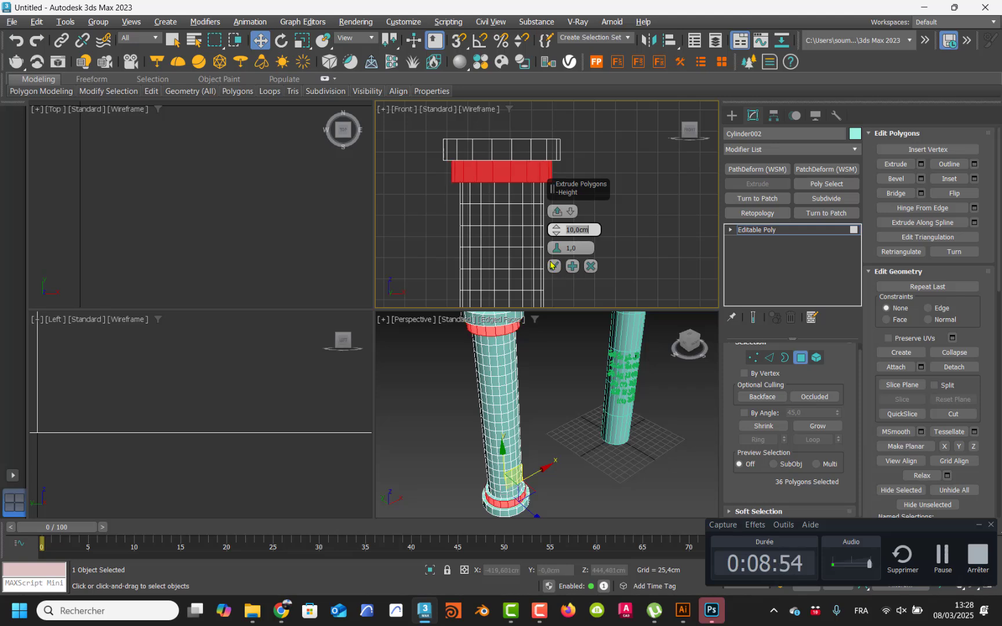
{"action": "left_click", "coordinate": [554, 267]}
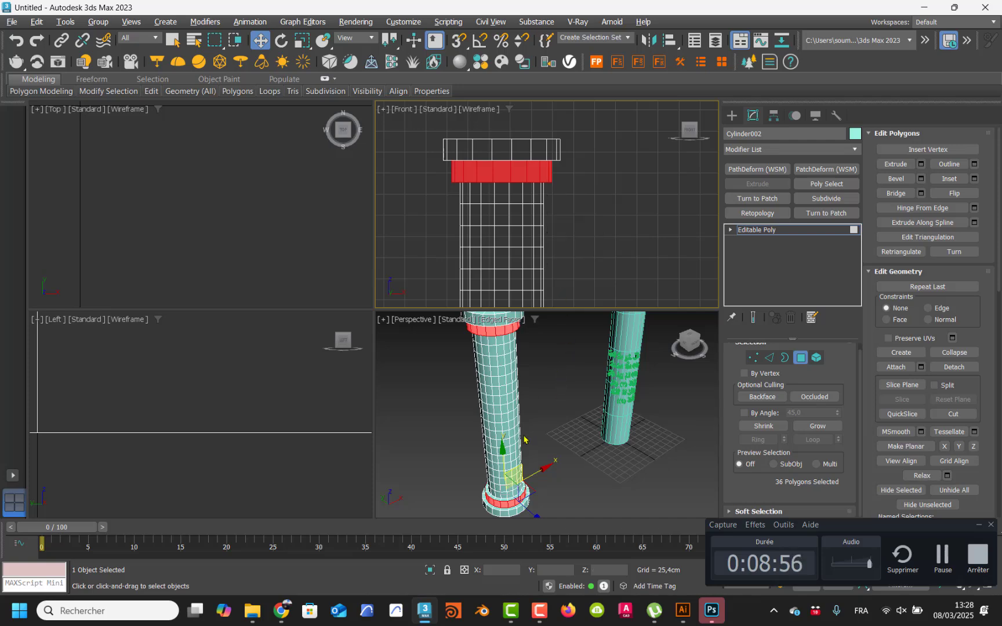
Step: Leave polygon level and select the whole second cylinder in the perspective view
{"action": "middle_click_drag", "start_coordinate": [525, 440], "coordinate": [501, 432]}
{"action": "key", "text": "alt+w"}
{"action": "middle_click_drag", "start_coordinate": [264, 441], "coordinate": [286, 445], "text": "alt"}
{"action": "scroll", "coordinate": [290, 385], "scroll_direction": "down", "scroll_amount": 5}
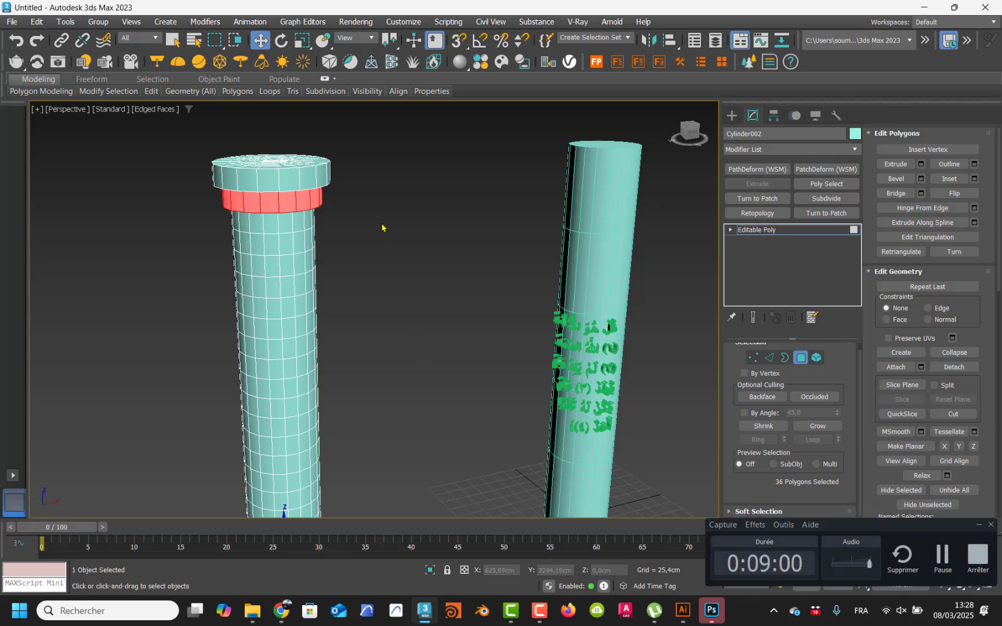
{"action": "left_click", "coordinate": [800, 357]}
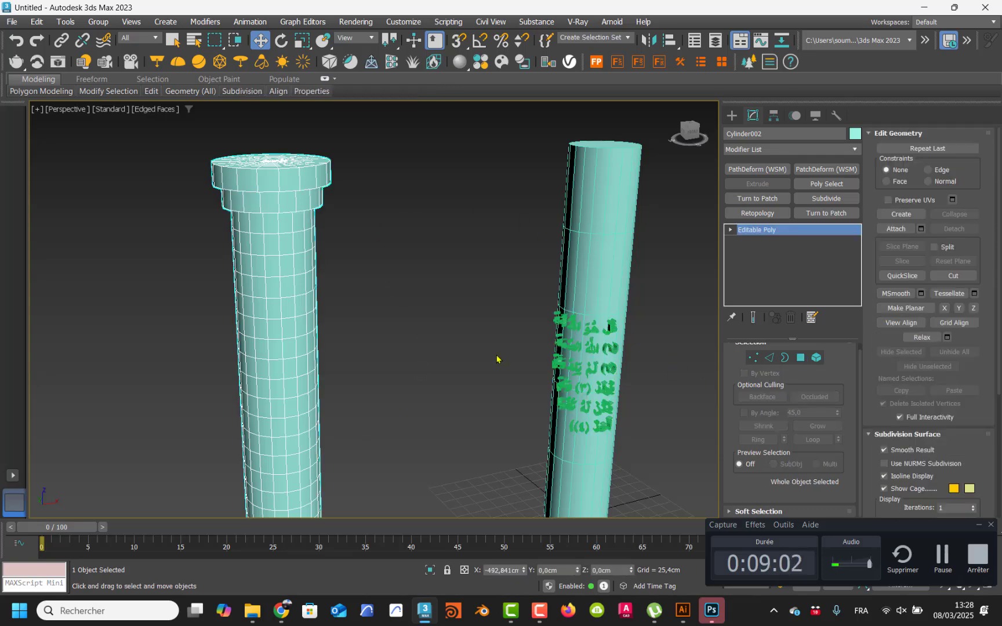
{"action": "left_click", "coordinate": [341, 441]}
{"action": "left_click", "coordinate": [295, 305]}
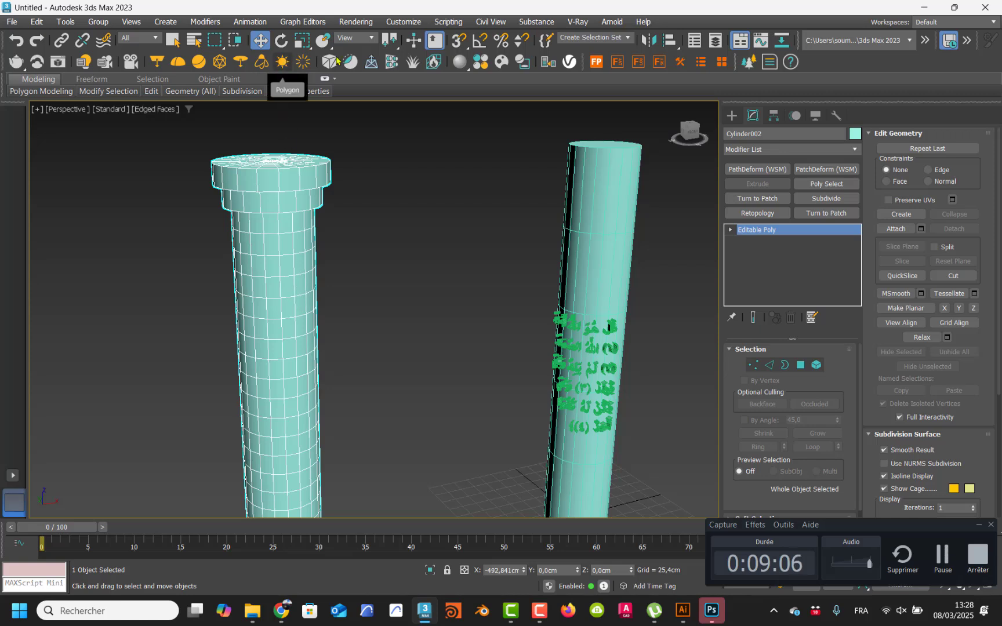
Step: Align the second cylinder with the text-wrapped cylinder, pivot point to pivot point in X, Y and Z position
{"action": "left_click", "coordinate": [649, 37]}
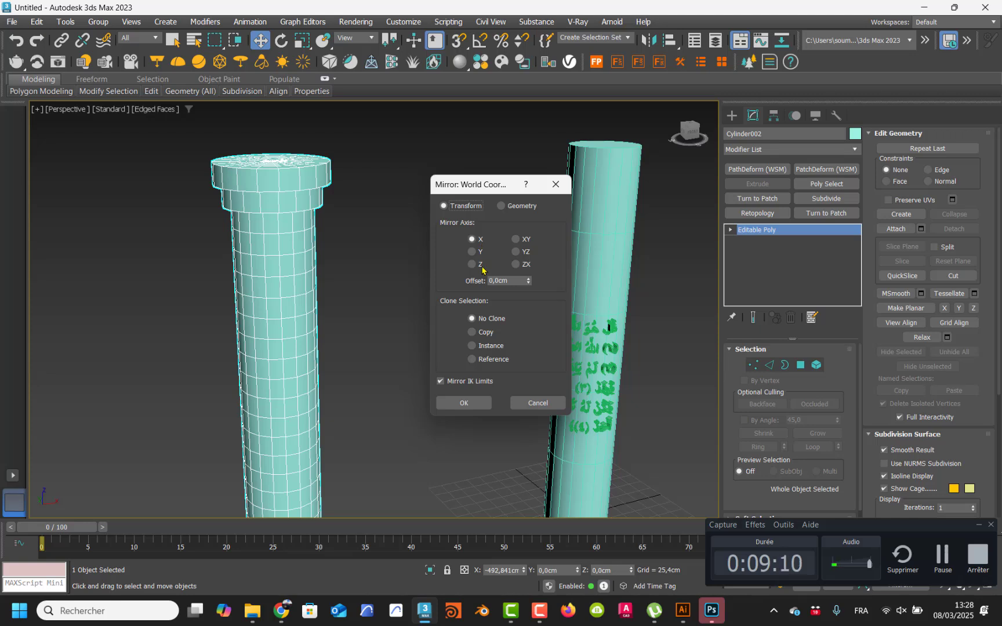
{"action": "left_click", "coordinate": [556, 184]}
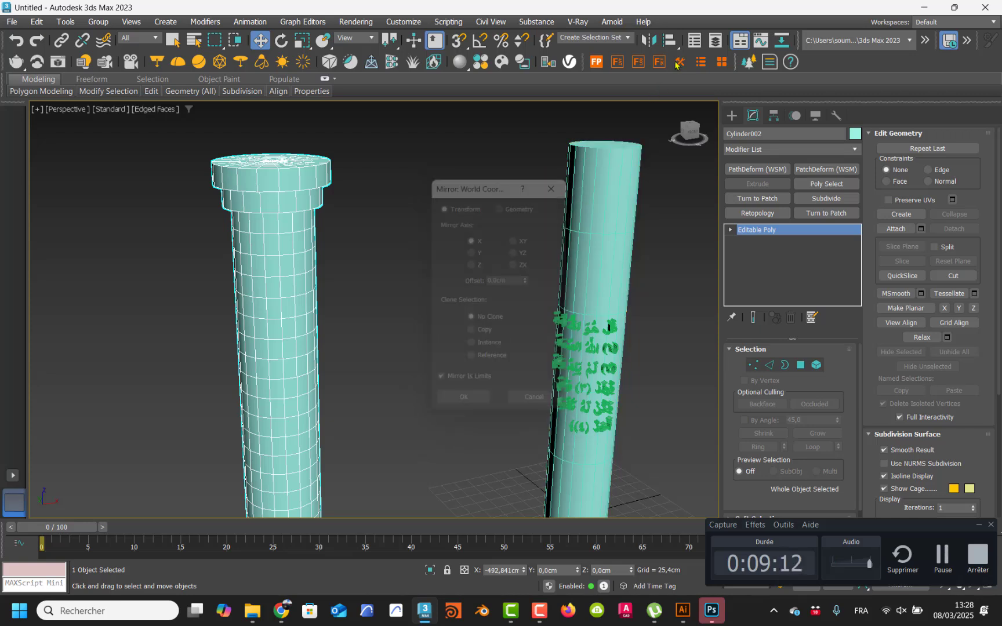
{"action": "left_click", "coordinate": [668, 40]}
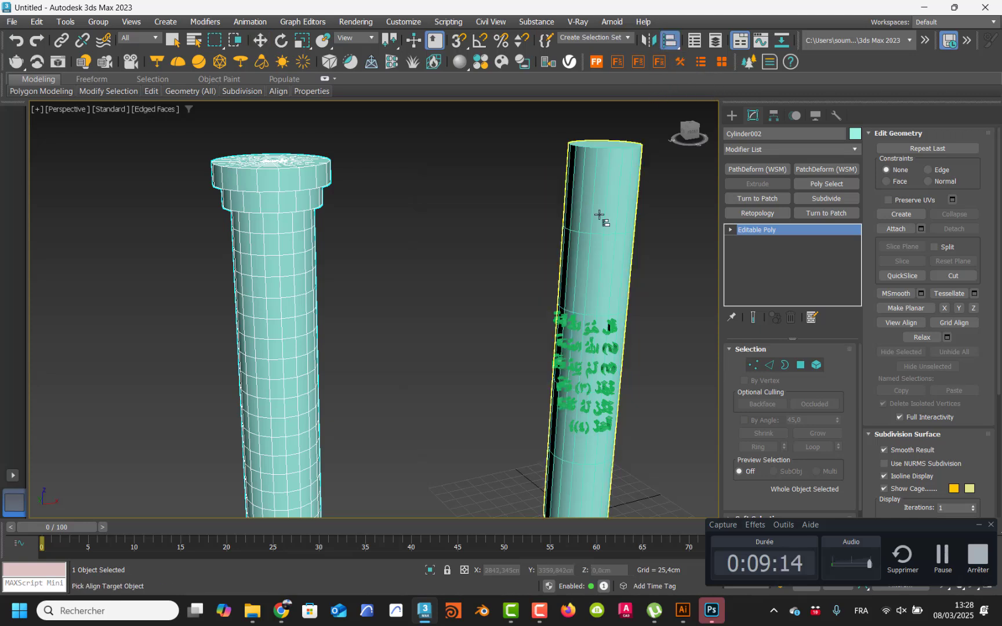
{"action": "left_click", "coordinate": [604, 235]}
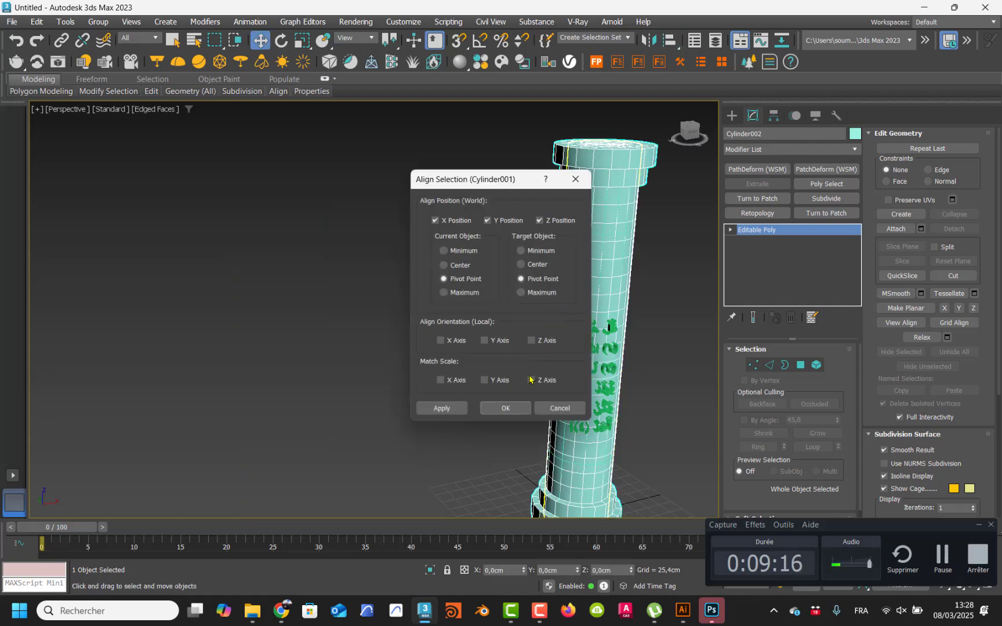
{"action": "left_click", "coordinate": [505, 408]}
{"action": "middle_click_drag", "start_coordinate": [512, 436], "coordinate": [391, 394]}
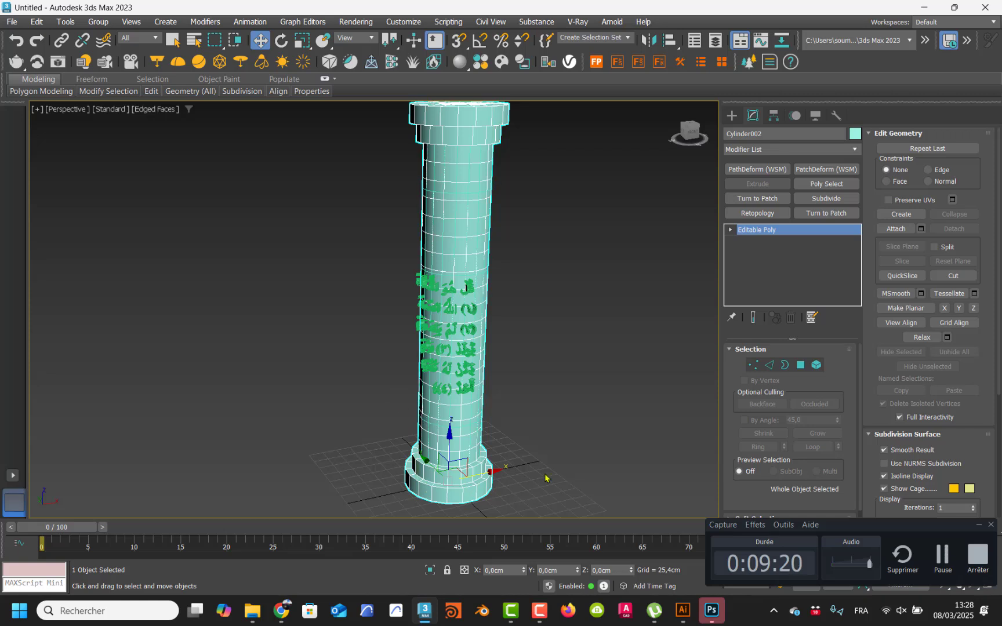
Step: Deselect the column and select the original plain cylinder inside it
{"action": "left_click", "coordinate": [572, 484]}
{"action": "middle_click_drag", "start_coordinate": [545, 413], "coordinate": [521, 412], "text": "alt"}
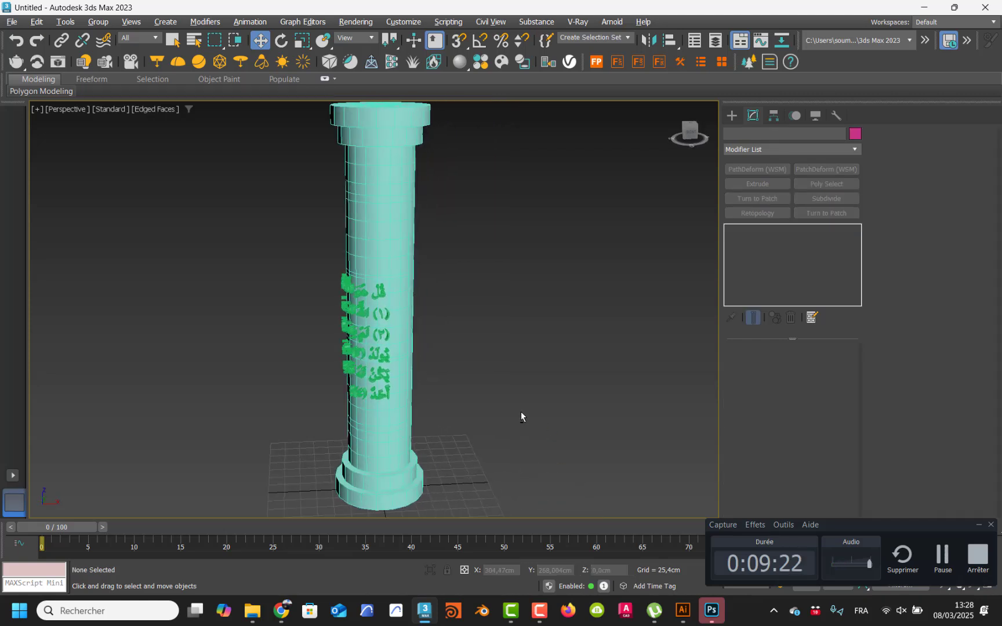
{"action": "left_click", "coordinate": [402, 227]}
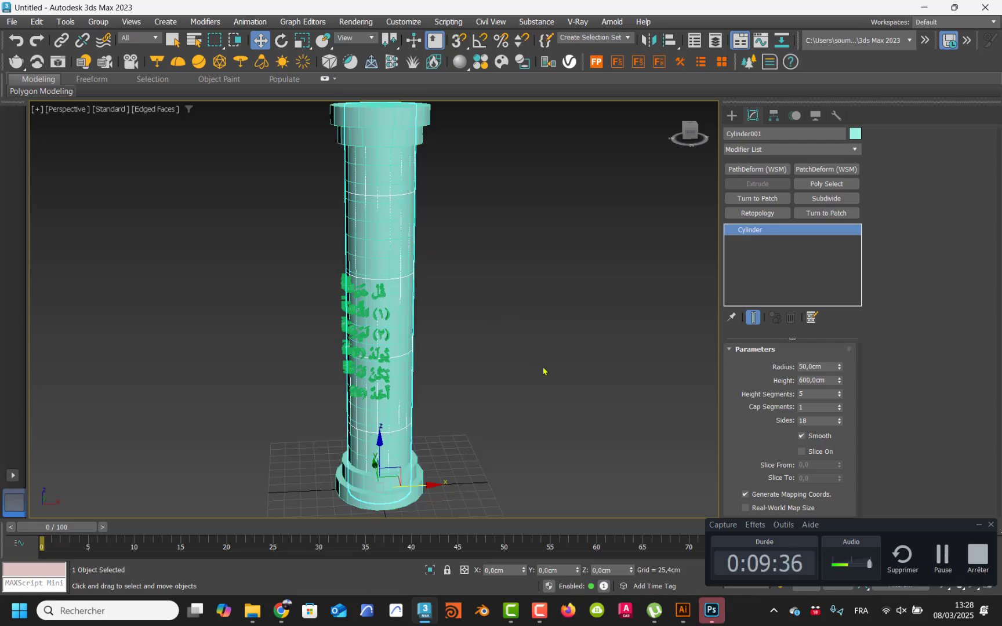
{"action": "left_click", "coordinate": [539, 610]}
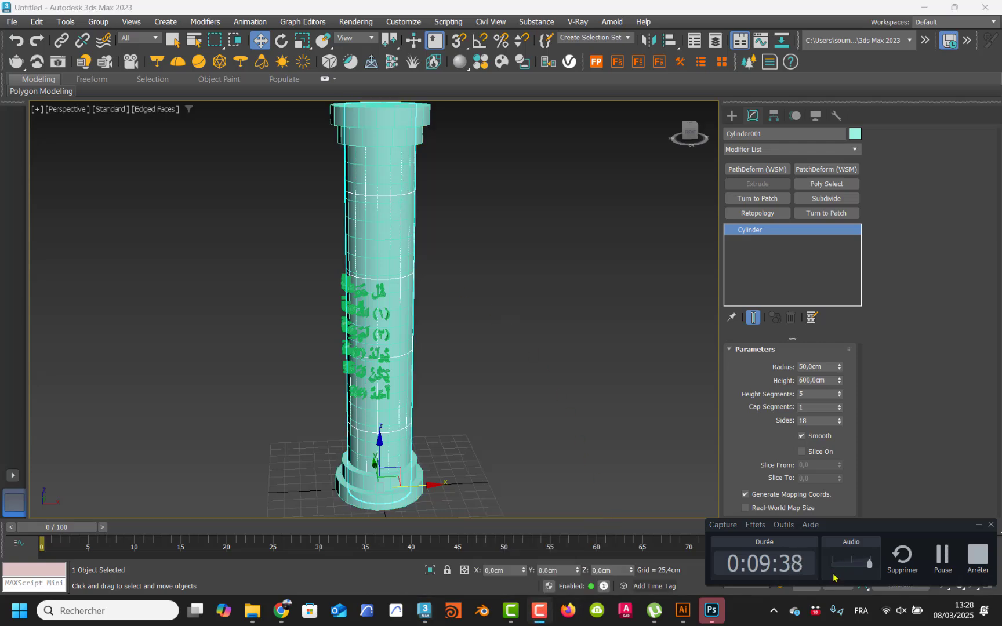
{"action": "left_click", "coordinate": [944, 556]}
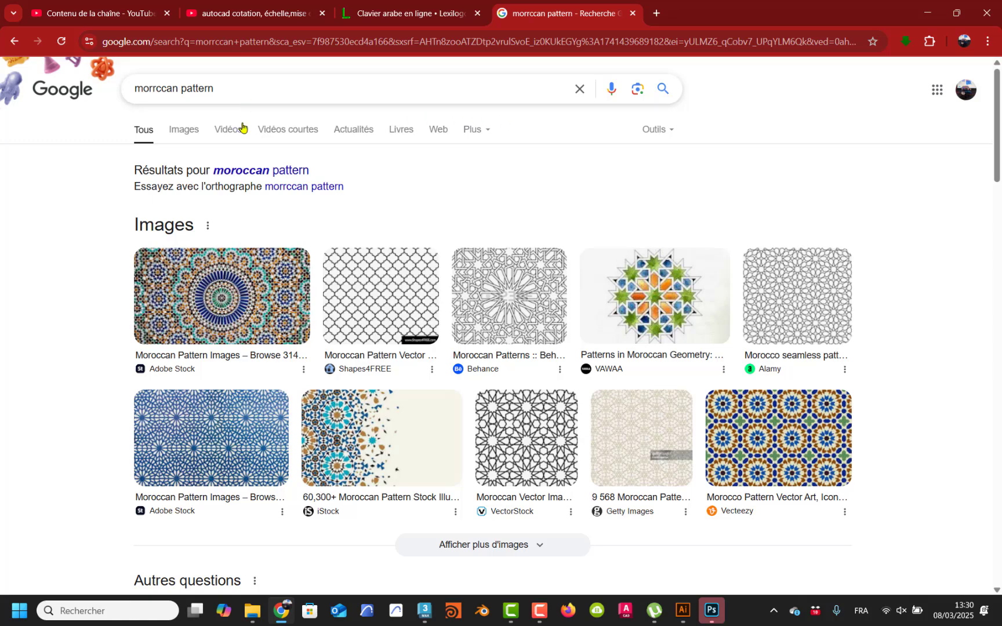
Step: Use the corrected query "moroccan pattern", browse its image results and open the Big Stock Photo preview of six blue tile patterns
{"action": "left_click", "coordinate": [263, 171]}
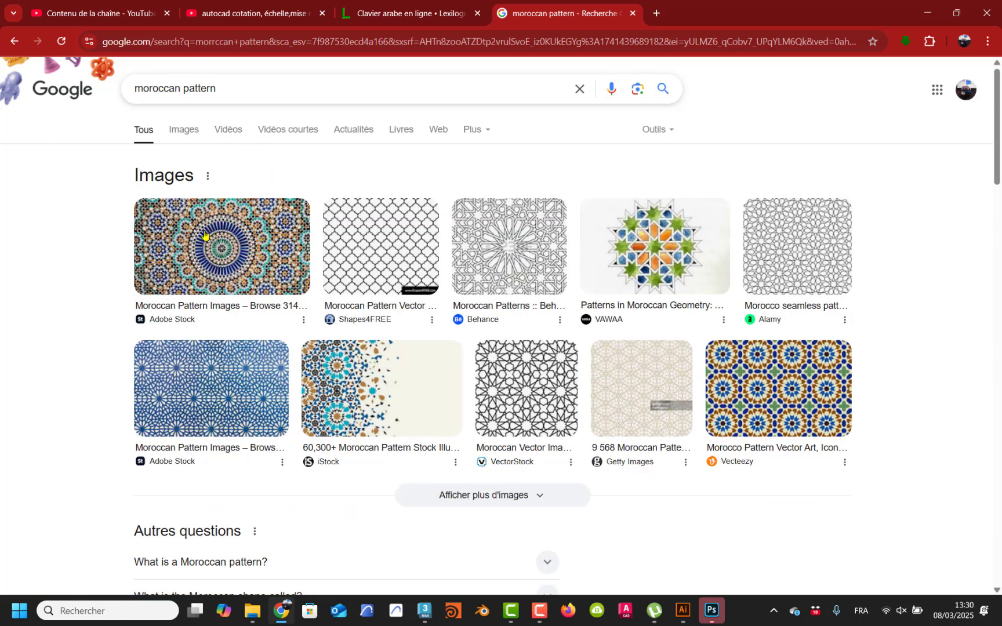
{"action": "left_click", "coordinate": [184, 129]}
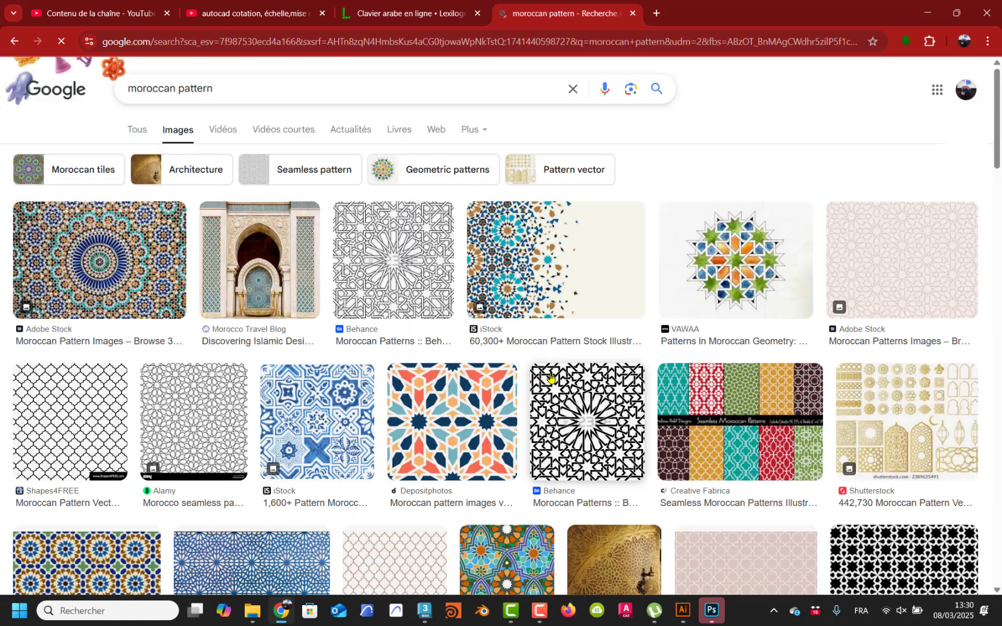
{"action": "scroll", "coordinate": [537, 388], "scroll_direction": "down", "scroll_amount": 2}
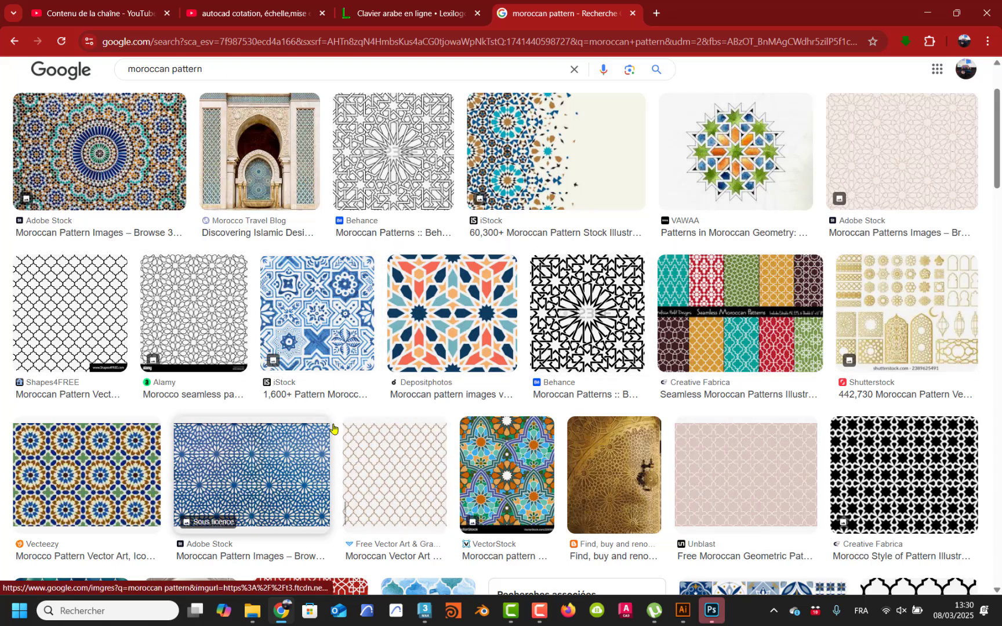
{"action": "scroll", "coordinate": [252, 467], "scroll_direction": "down", "scroll_amount": 4}
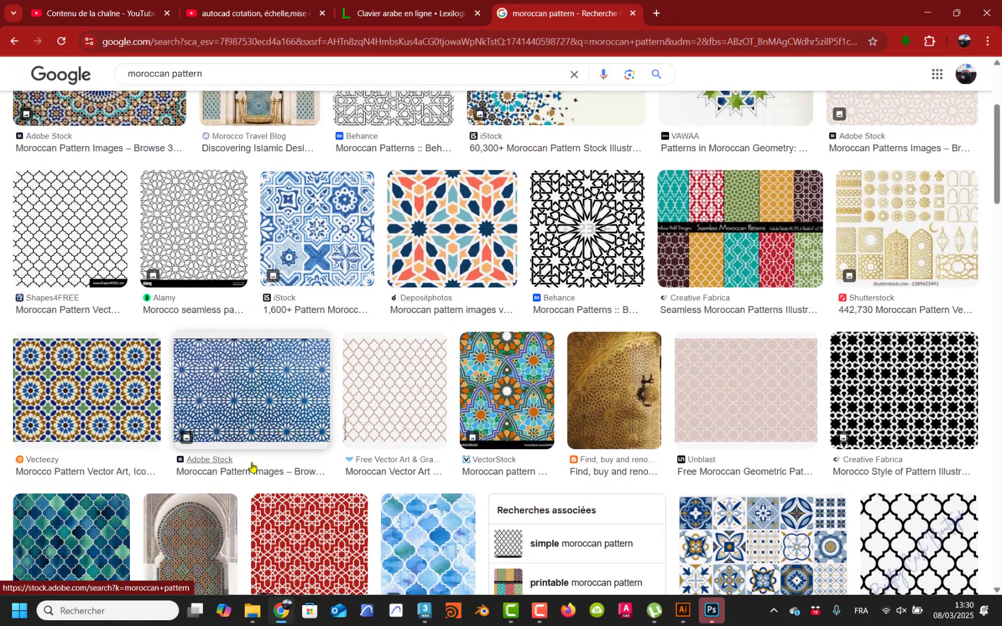
{"action": "scroll", "coordinate": [252, 467], "scroll_direction": "down", "scroll_amount": 1}
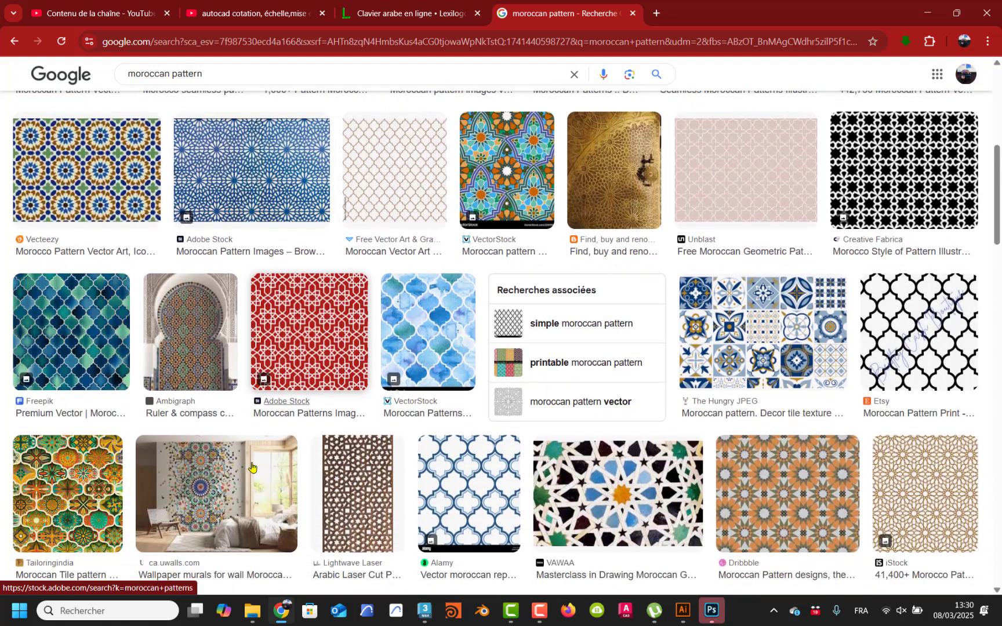
{"action": "scroll", "coordinate": [509, 434], "scroll_direction": "down", "scroll_amount": 2}
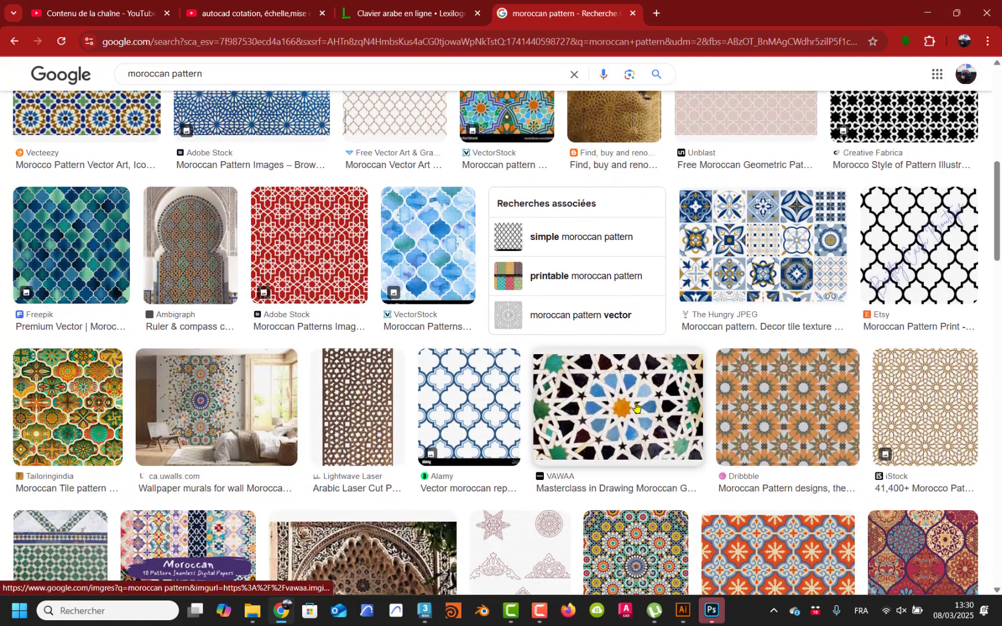
{"action": "scroll", "coordinate": [634, 409], "scroll_direction": "down", "scroll_amount": 1}
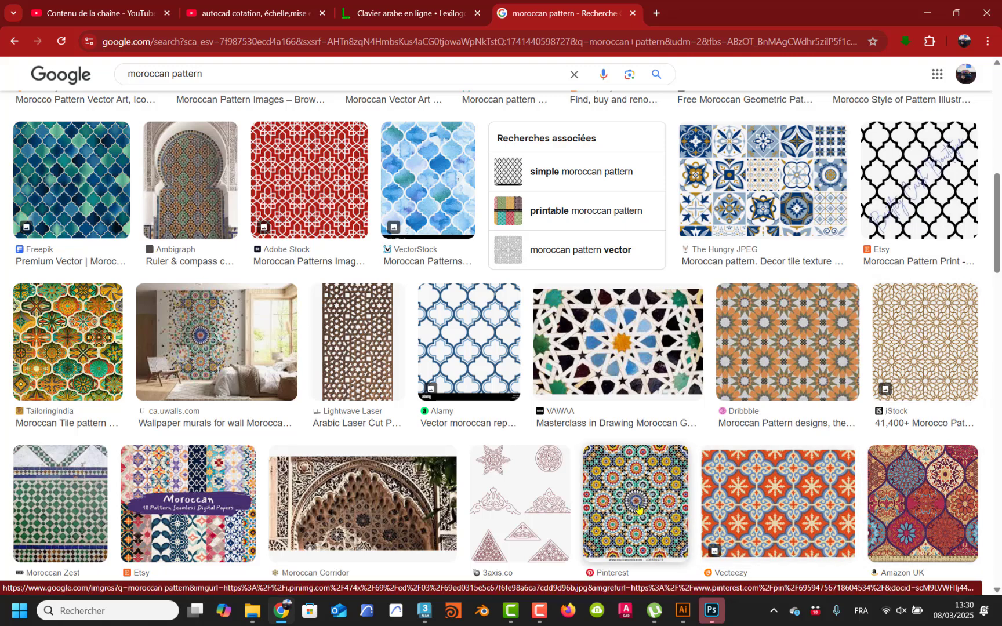
{"action": "scroll", "coordinate": [638, 509], "scroll_direction": "down", "scroll_amount": 2}
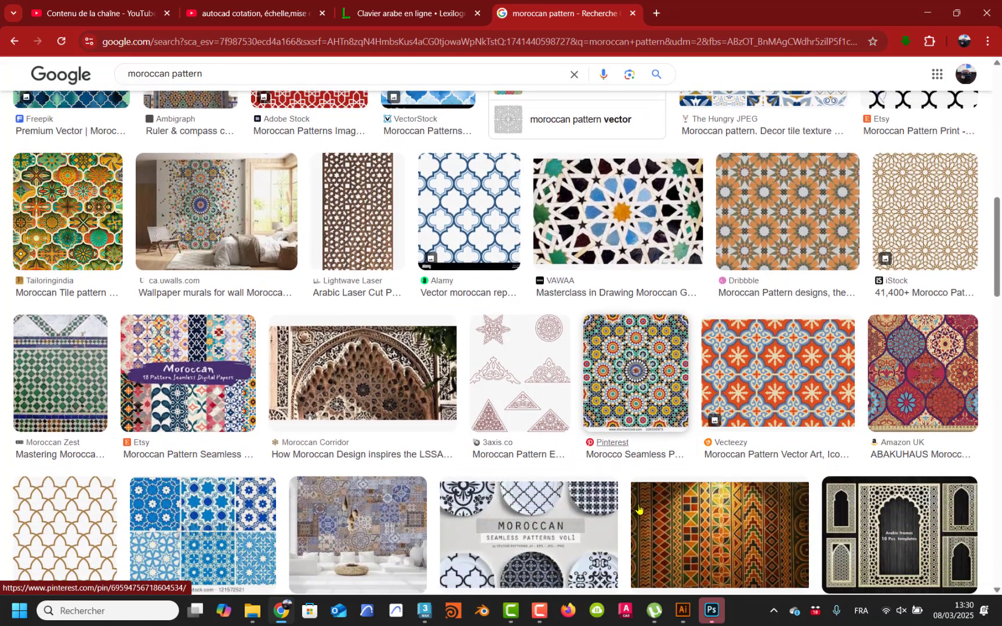
{"action": "scroll", "coordinate": [638, 509], "scroll_direction": "down", "scroll_amount": 2}
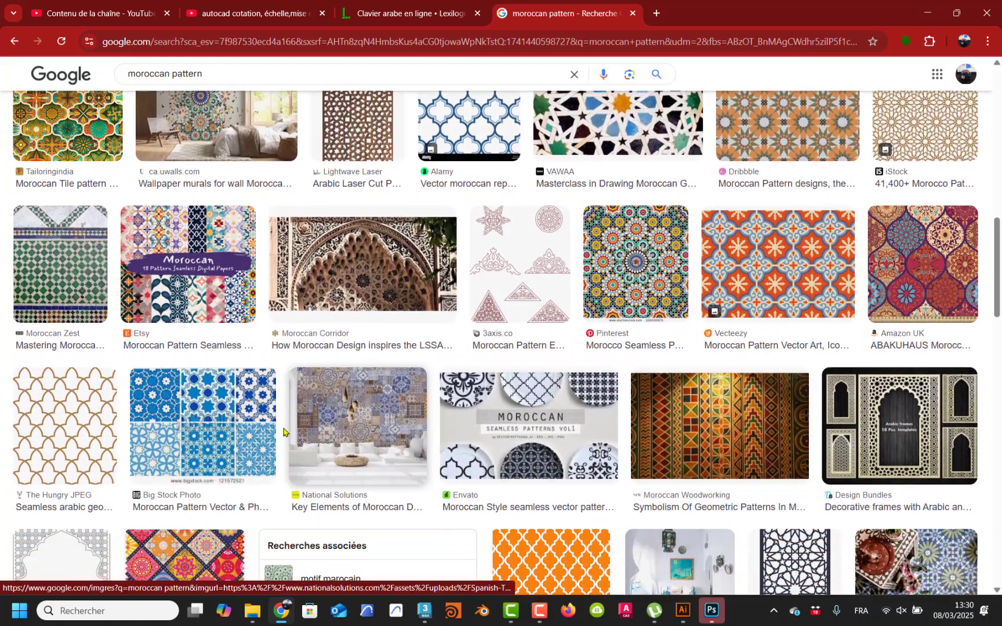
{"action": "left_click", "coordinate": [221, 417]}
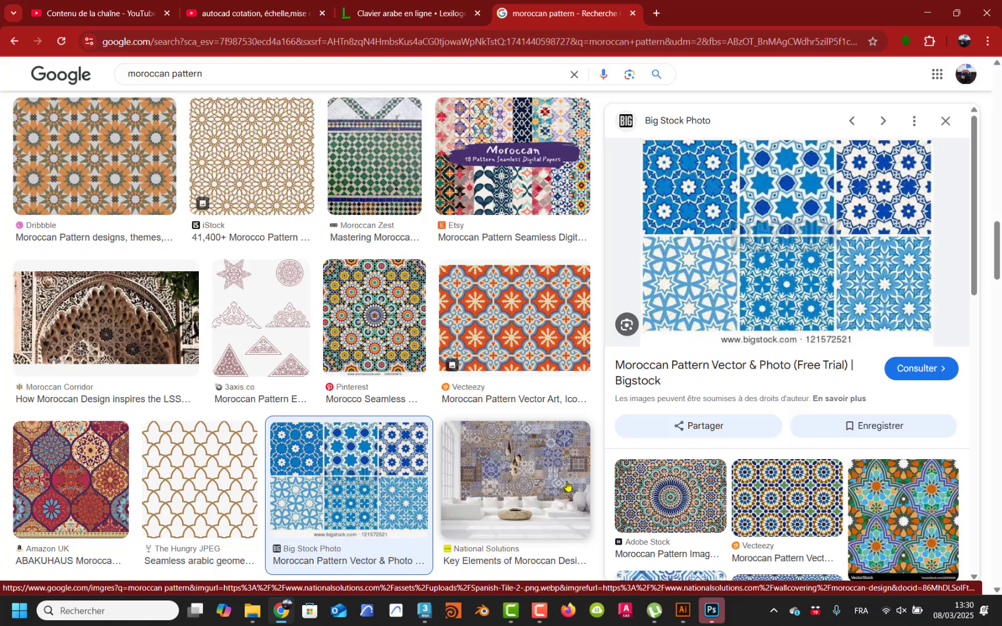
Step: Save the previewed pattern image as the JPEG 121572521 in the montage folder and minimize the browser
{"action": "right_click", "coordinate": [774, 240]}
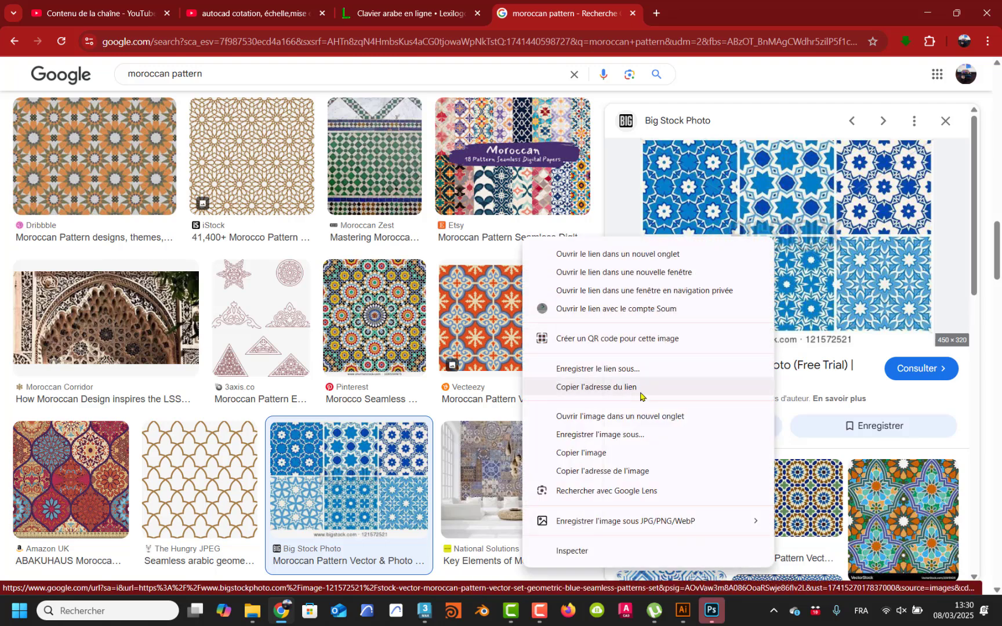
{"action": "left_click", "coordinate": [613, 435]}
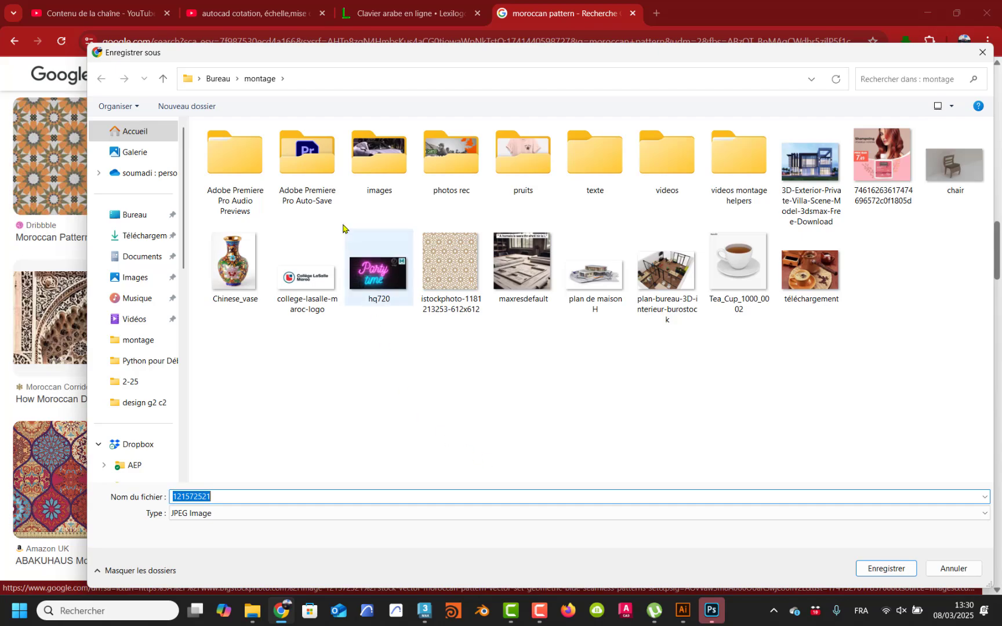
{"action": "left_click", "coordinate": [883, 573]}
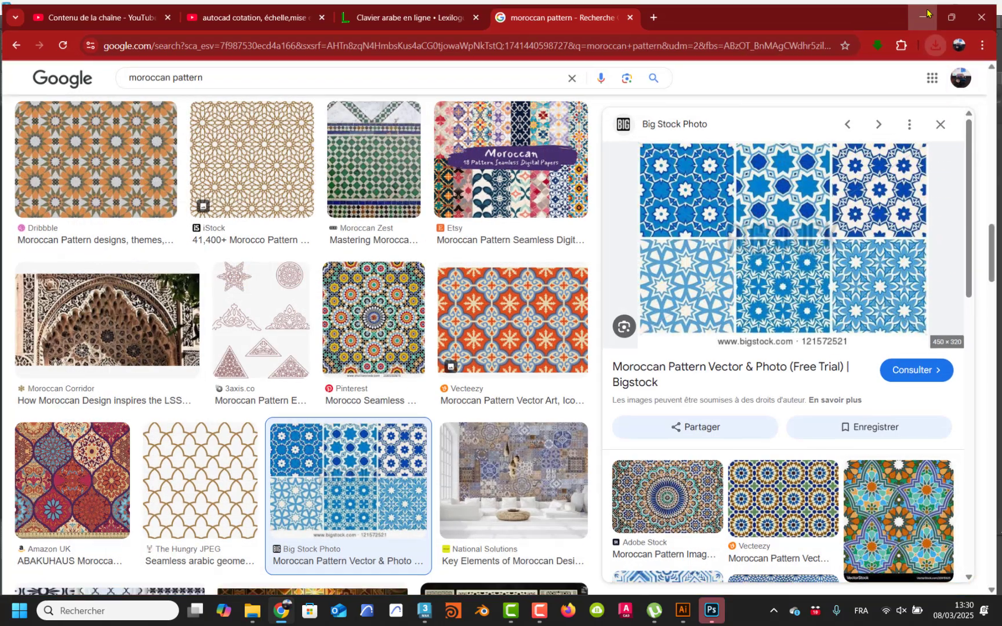
{"action": "left_click", "coordinate": [924, 16]}
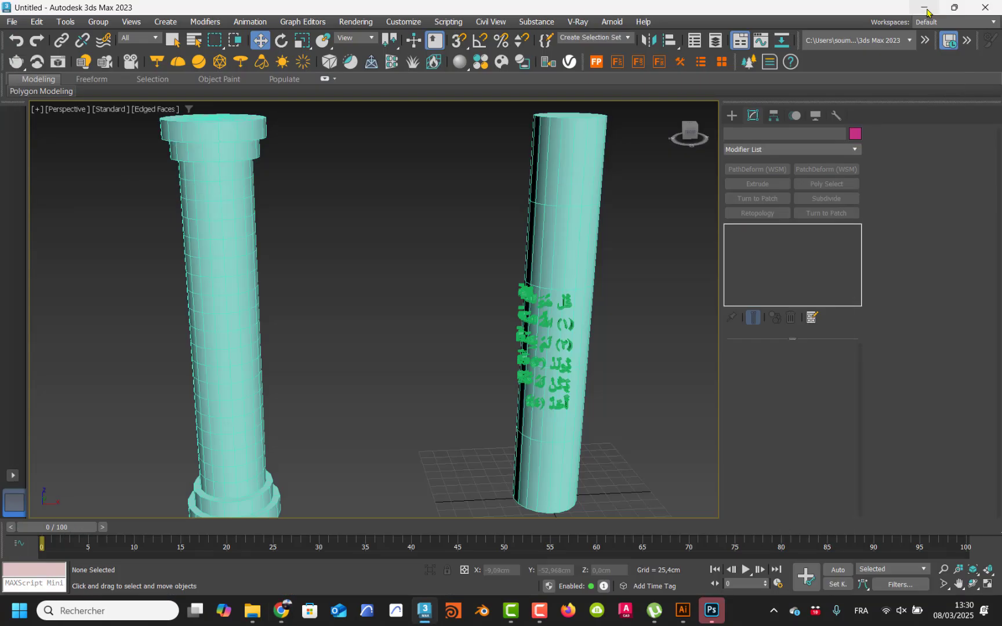
Step: Bring up Illustrator with the Arabic text document, then close it and return to the desktop
{"action": "left_click", "coordinate": [683, 610]}
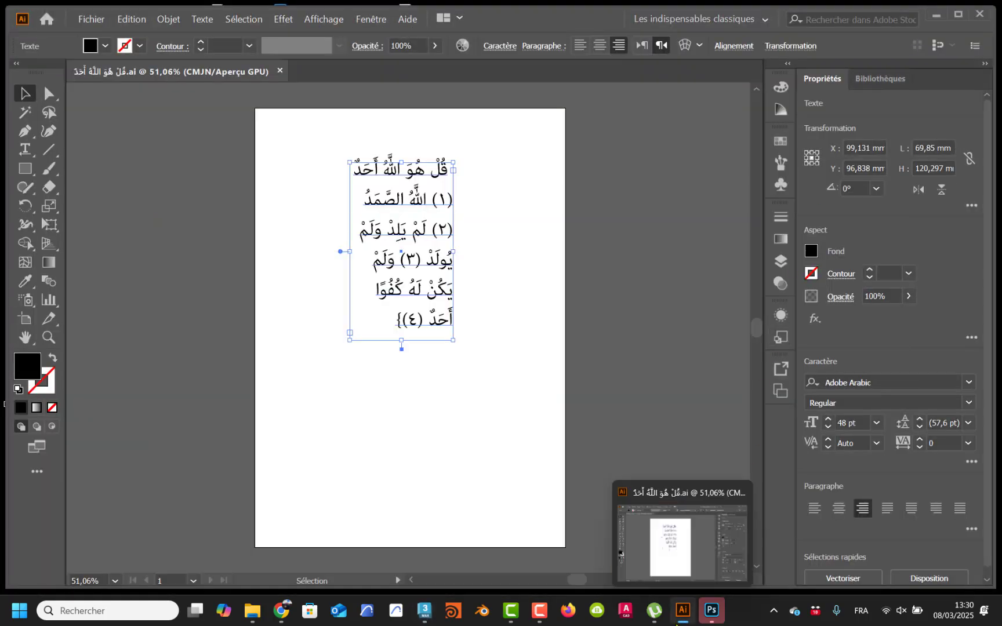
{"action": "left_click", "coordinate": [681, 611]}
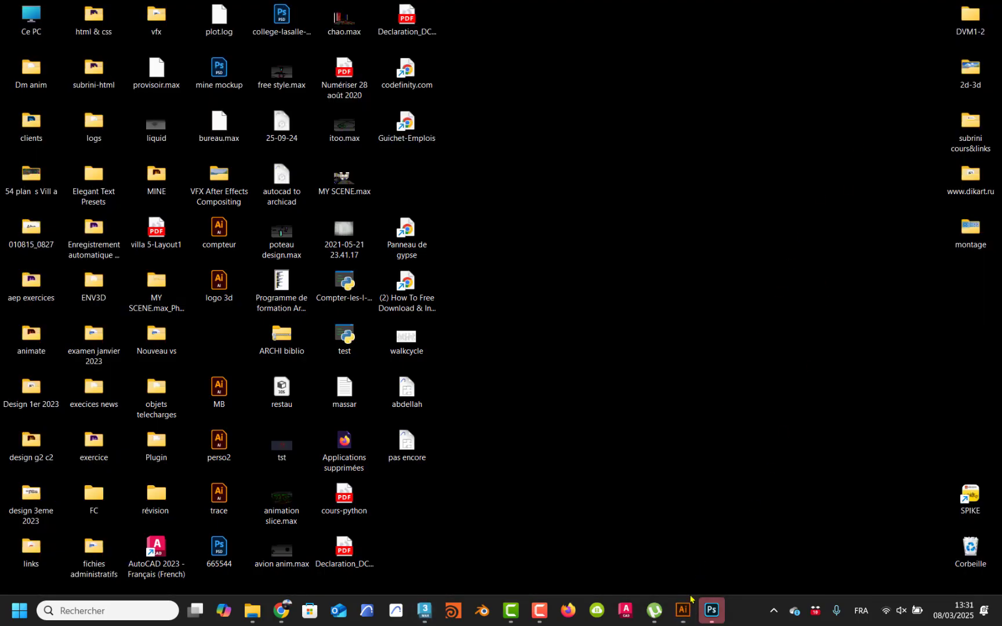
{"action": "left_click", "coordinate": [683, 610]}
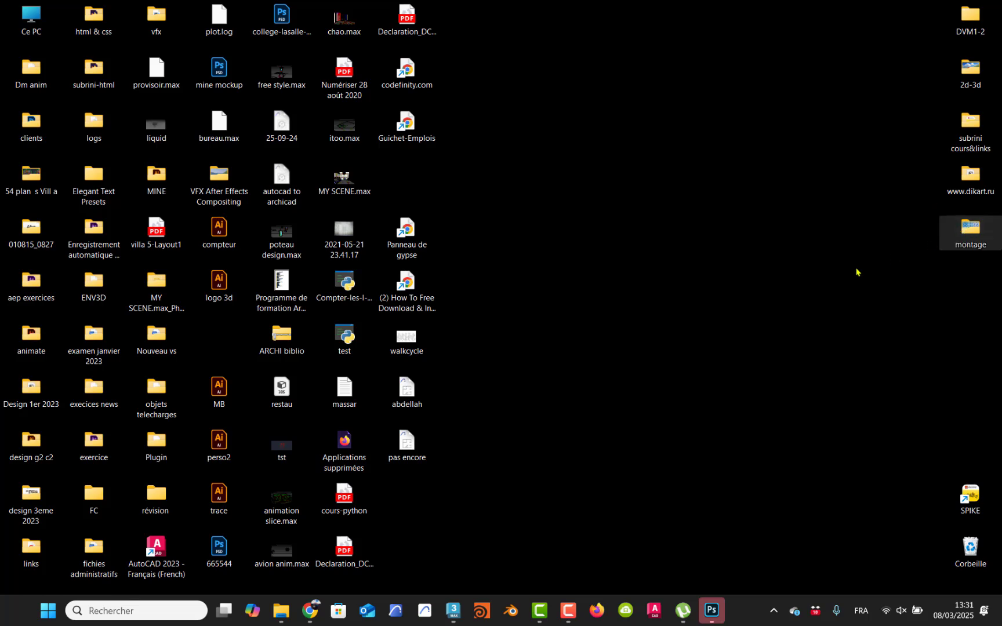
Step: Open the montage folder on the desktop and open its image 121572521 in Photoshop
{"action": "key", "text": "Return"}
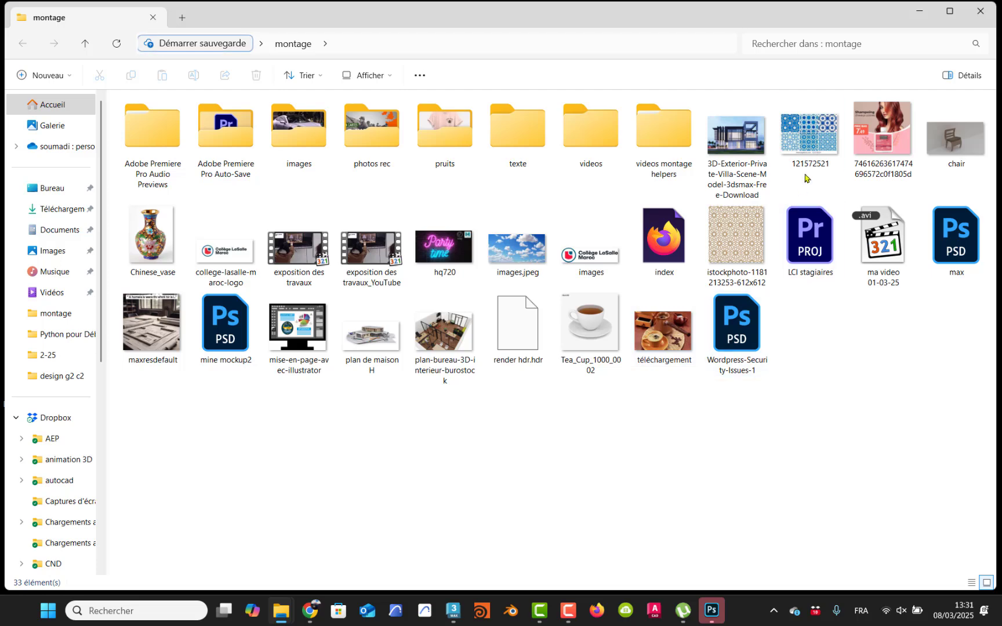
{"action": "left_click", "coordinate": [809, 143]}
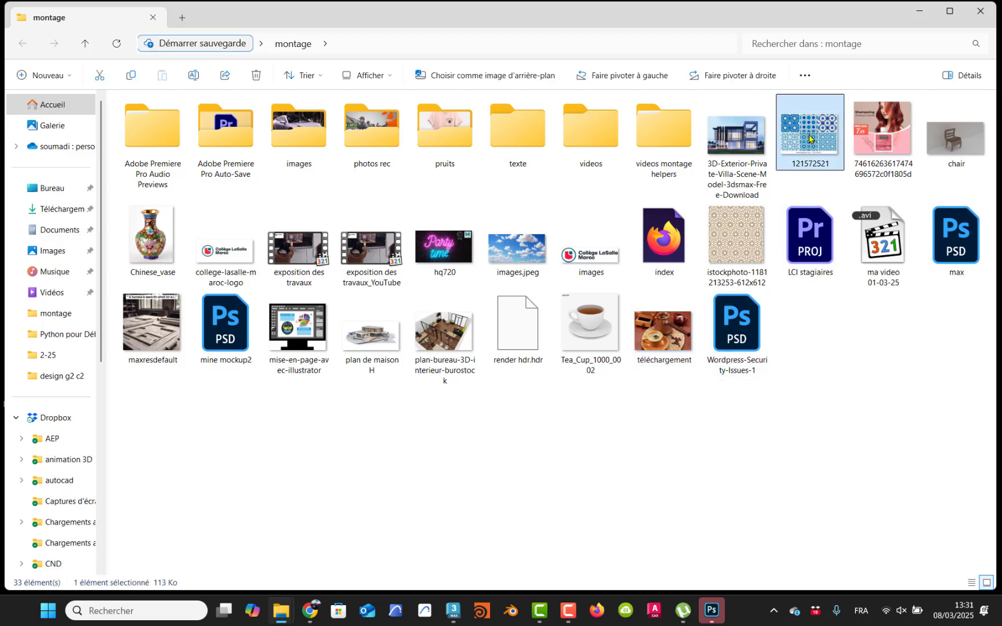
{"action": "left_click_drag", "start_coordinate": [809, 142], "coordinate": [769, 437]}
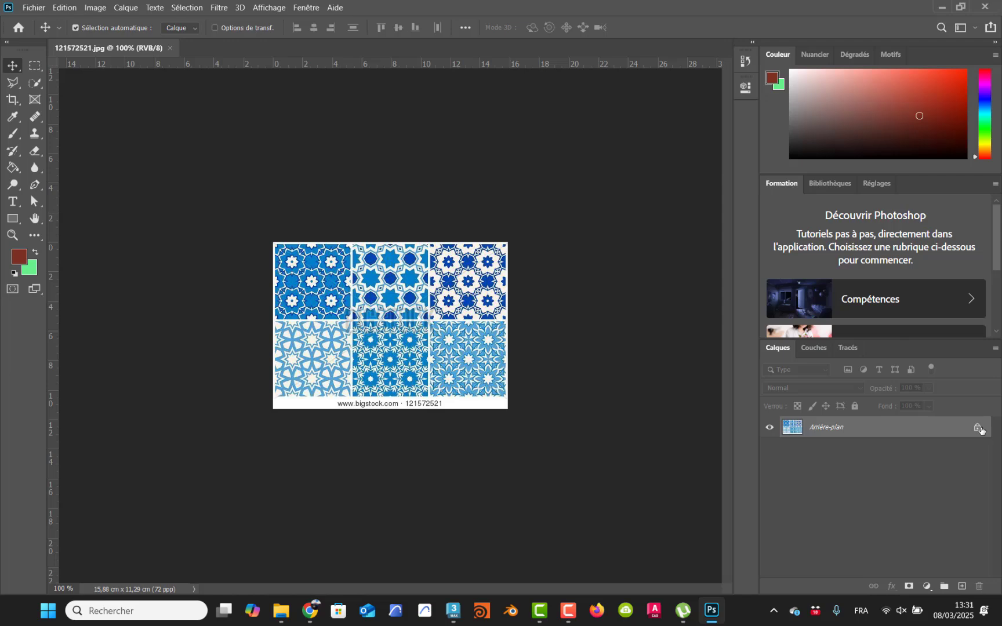
Step: Unlock the background layer and set the crop frame roughly around the upper middle star pattern tile
{"action": "left_click", "coordinate": [979, 428]}
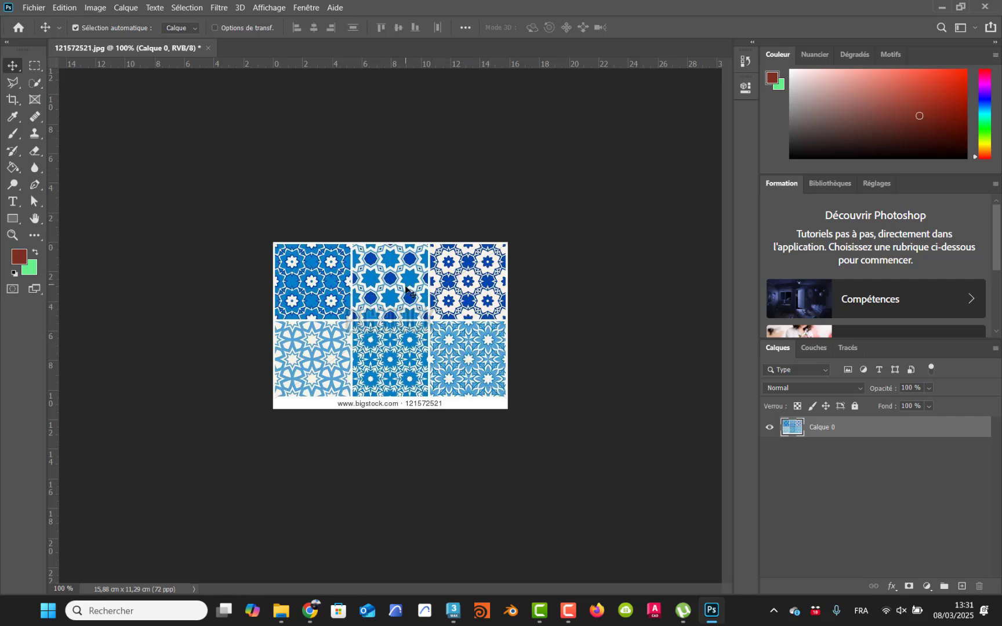
{"action": "left_click", "coordinate": [10, 100]}
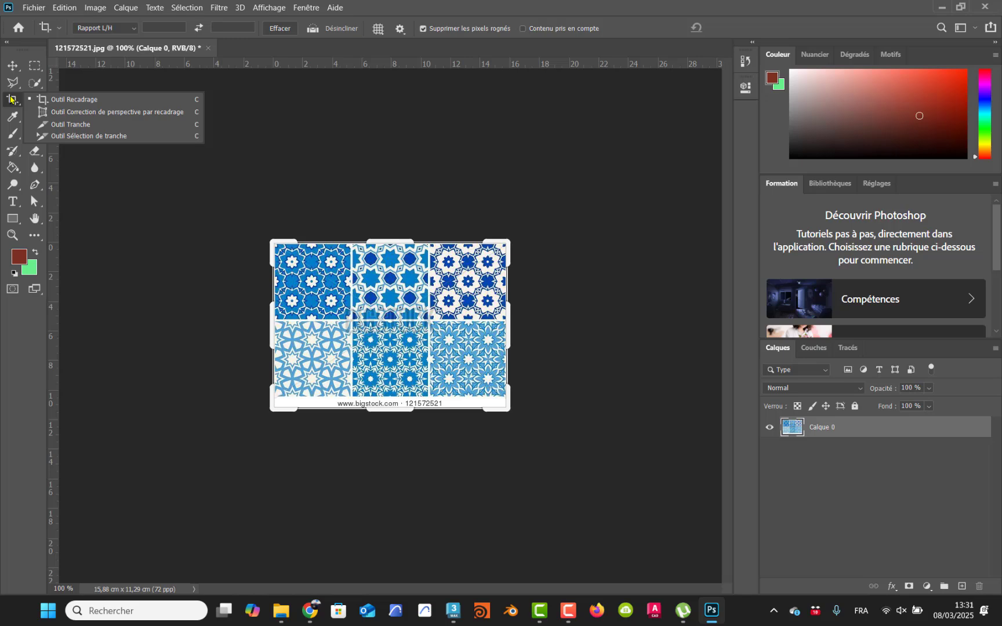
{"action": "left_click", "coordinate": [270, 326]}
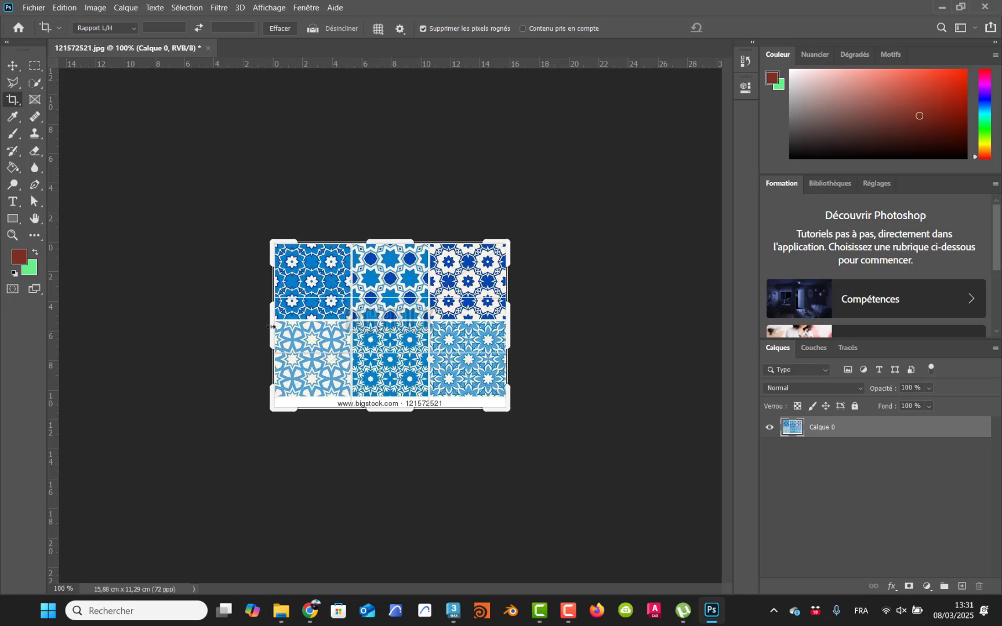
{"action": "left_click_drag", "start_coordinate": [270, 327], "coordinate": [310, 327]}
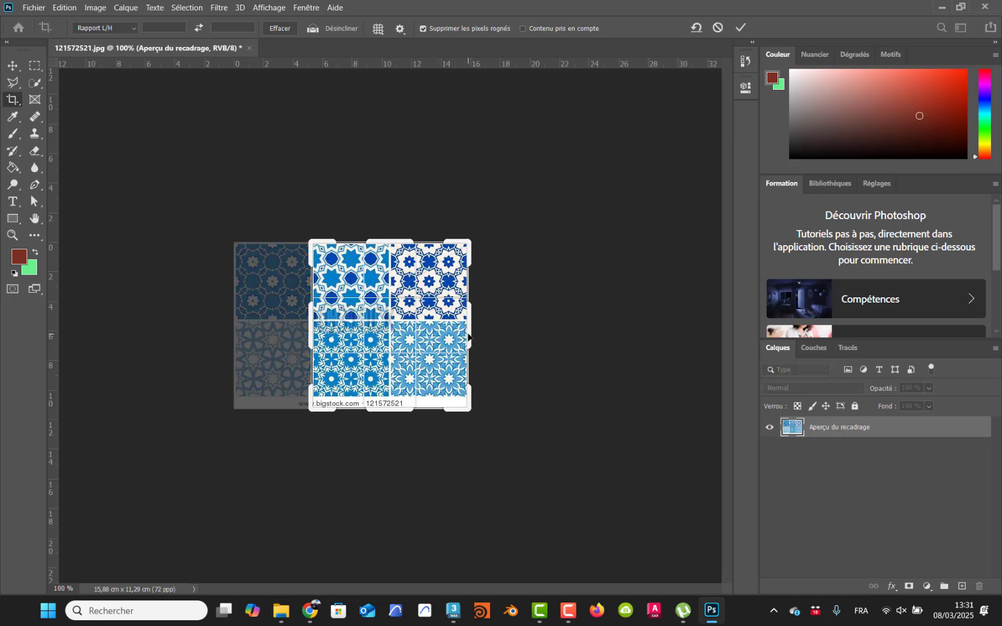
{"action": "left_click_drag", "start_coordinate": [469, 334], "coordinate": [428, 336]}
{"action": "left_click_drag", "start_coordinate": [392, 406], "coordinate": [390, 368]}
Step: Refine the crop frame to the star tile's edges, excluding the white borders and the tile below, and apply the crop
{"action": "scroll", "coordinate": [391, 353], "scroll_direction": "up", "scroll_amount": 15, "text": "alt"}
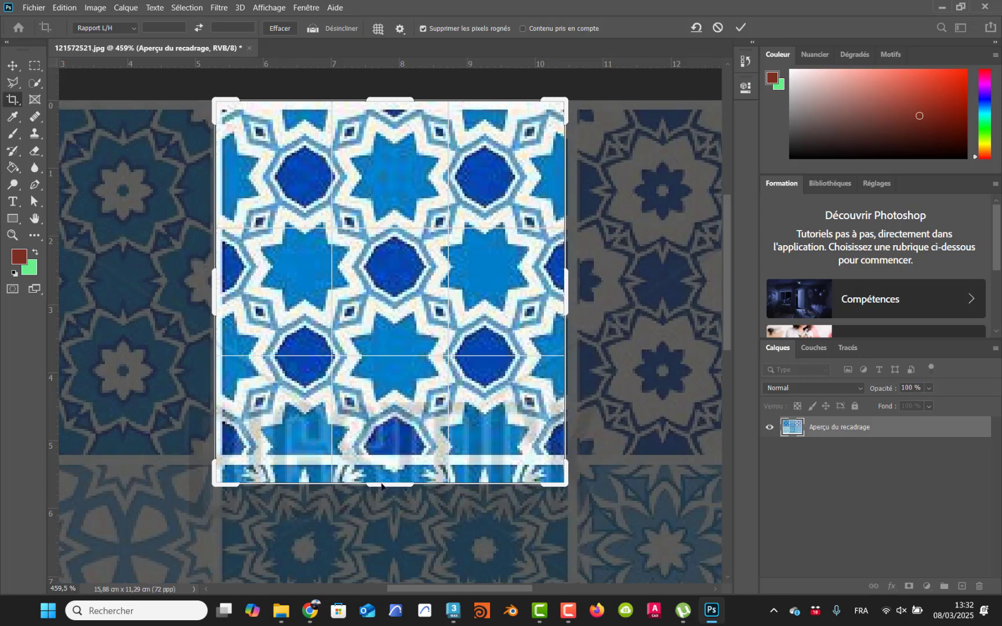
{"action": "left_click_drag", "start_coordinate": [384, 486], "coordinate": [385, 471]}
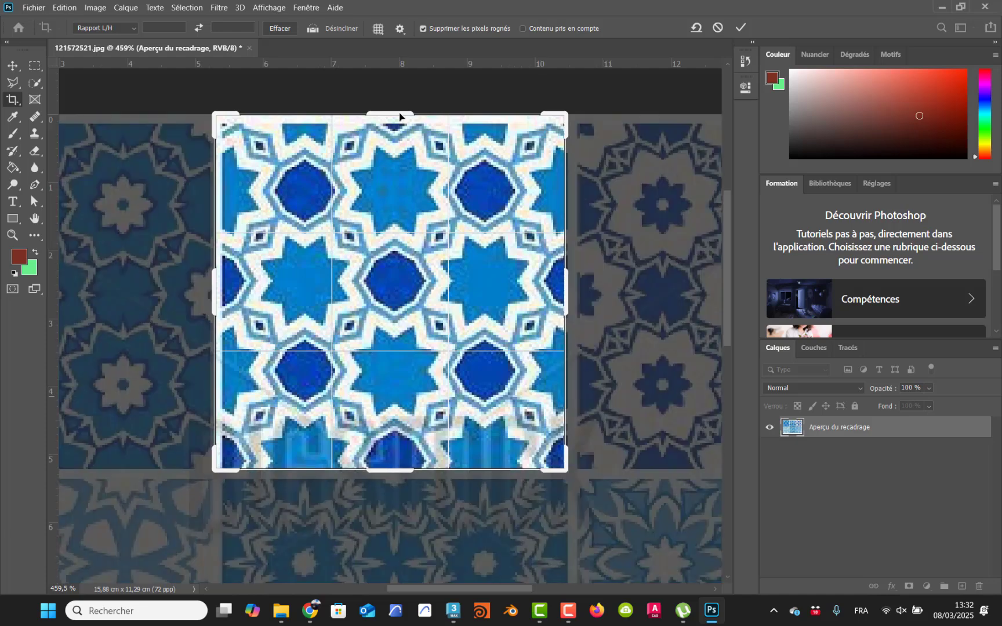
{"action": "left_click_drag", "start_coordinate": [399, 117], "coordinate": [400, 118]}
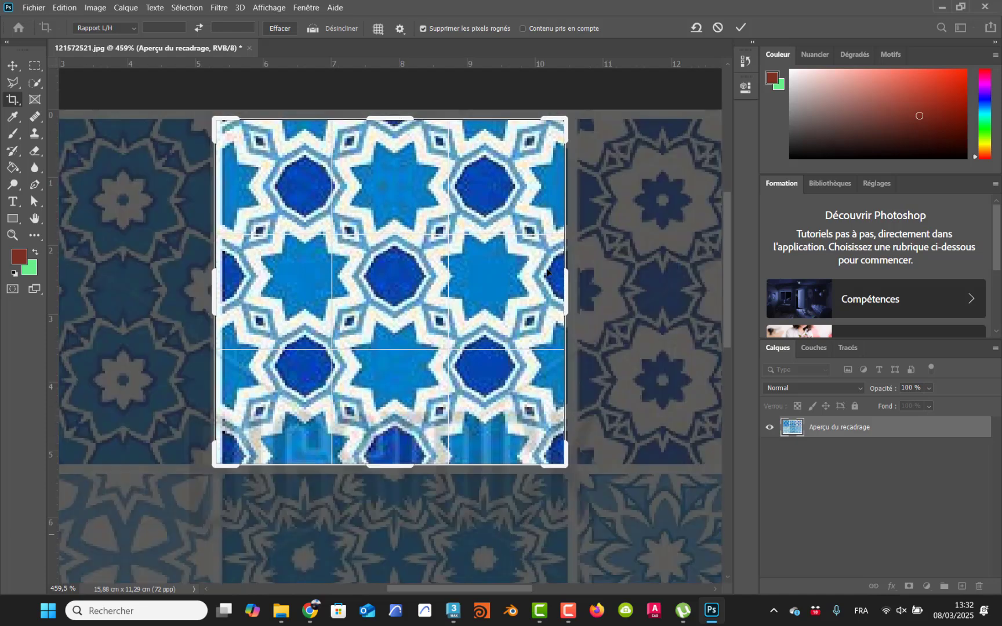
{"action": "left_click_drag", "start_coordinate": [567, 296], "coordinate": [568, 297]}
{"action": "left_click_drag", "start_coordinate": [214, 293], "coordinate": [216, 293]}
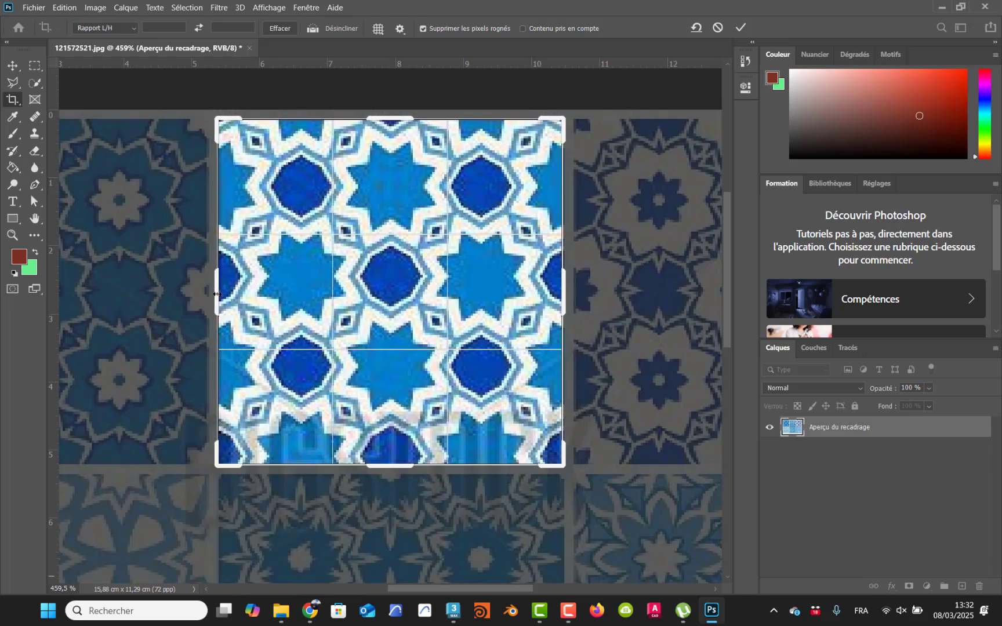
{"action": "key", "text": "Return"}
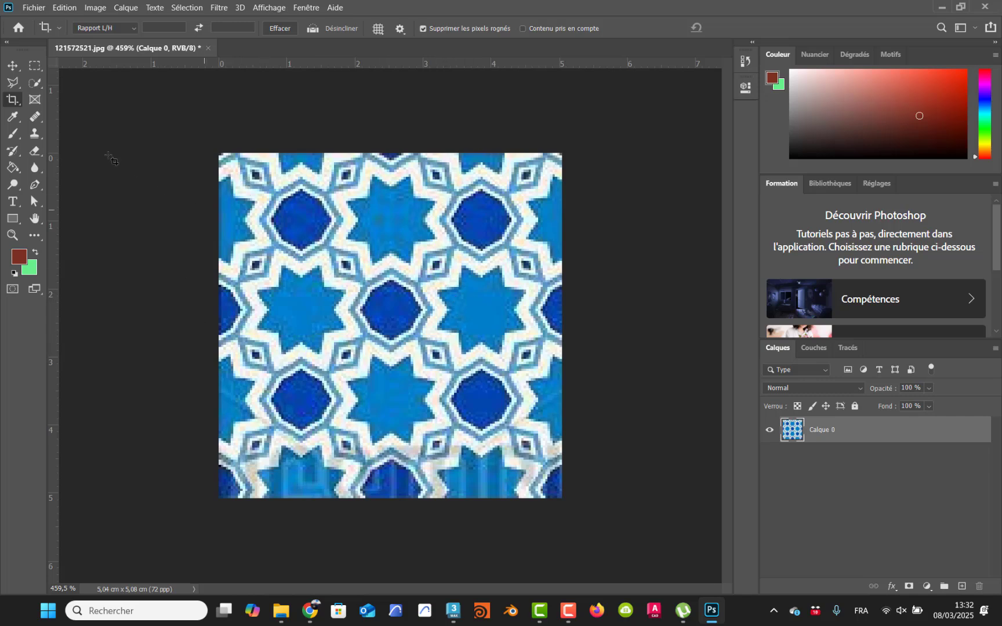
Step: Select a light blue star with the Magic Wand at tolerance 32 and extend the selection to all similar colours
{"action": "left_click", "coordinate": [38, 87]}
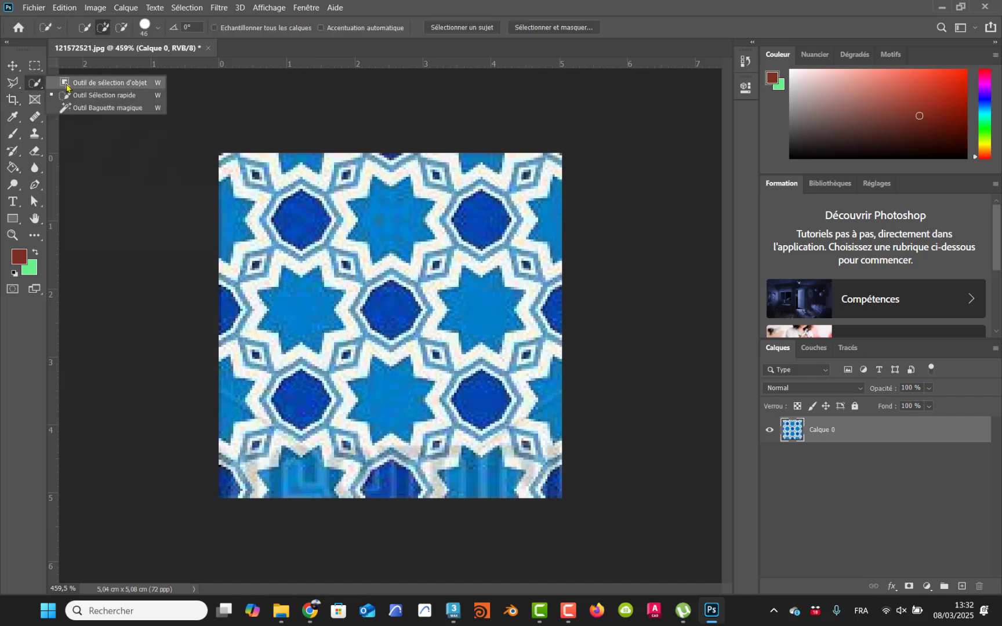
{"action": "left_click", "coordinate": [118, 108]}
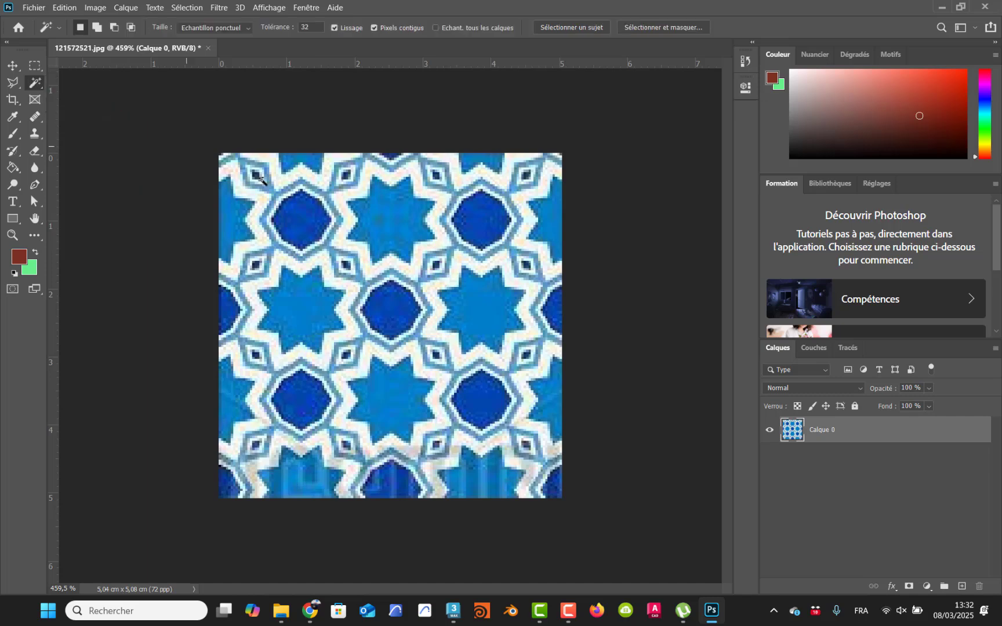
{"action": "left_click", "coordinate": [391, 219]}
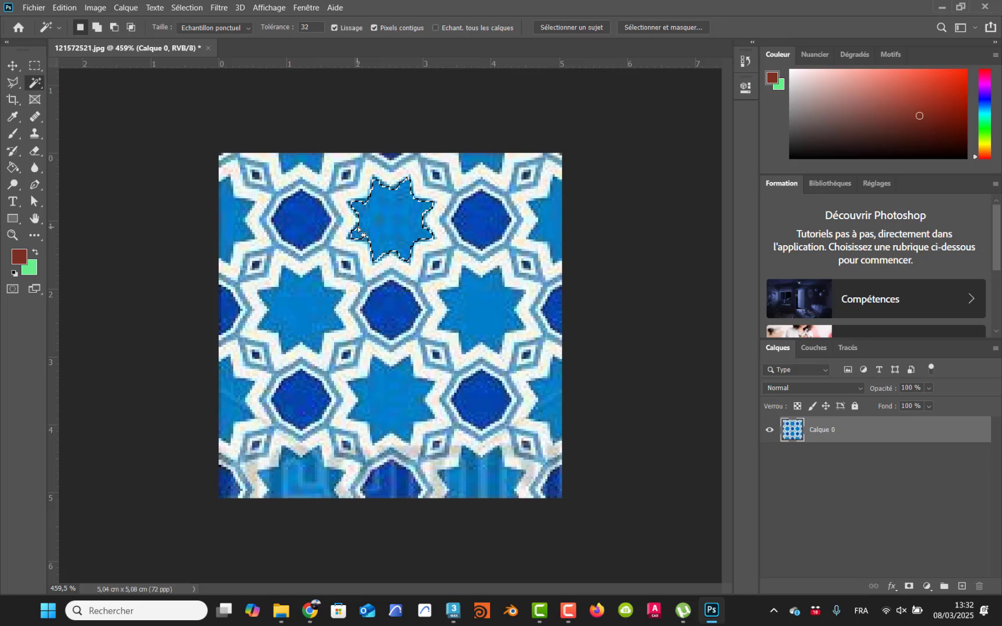
{"action": "right_click", "coordinate": [393, 222]}
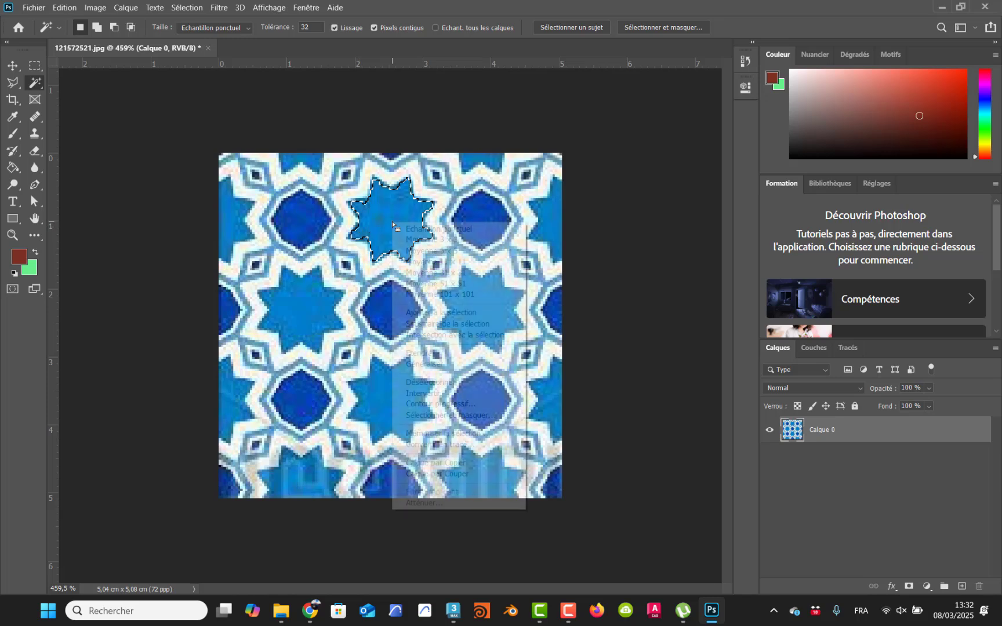
{"action": "left_click", "coordinate": [451, 365]}
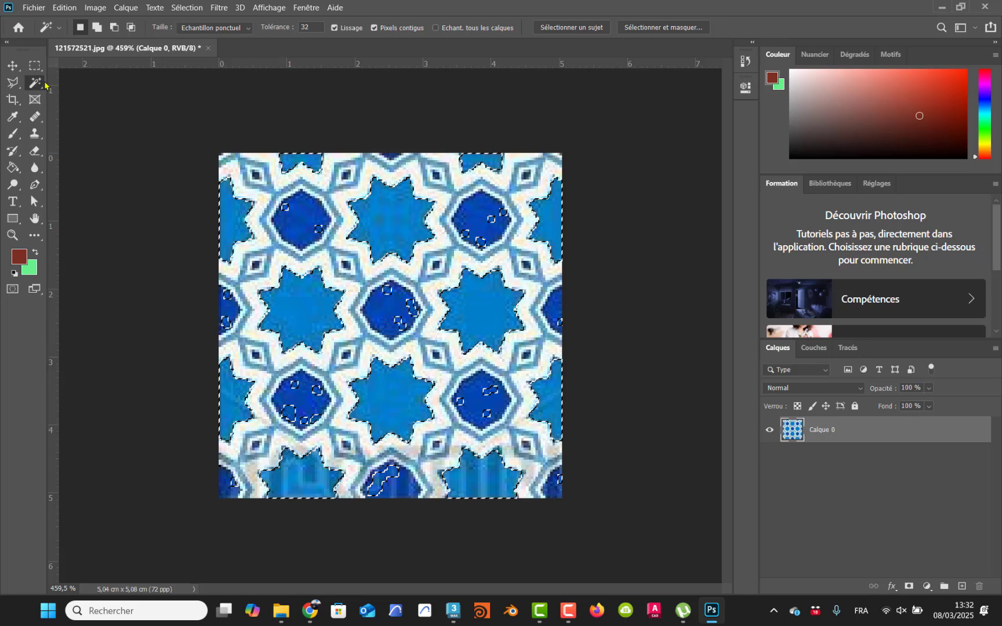
Step: Subtract the stray specks inside the dark blue polygons from the selection with the freehand Lasso, keeping only the light blue stars
{"action": "left_click", "coordinate": [14, 87]}
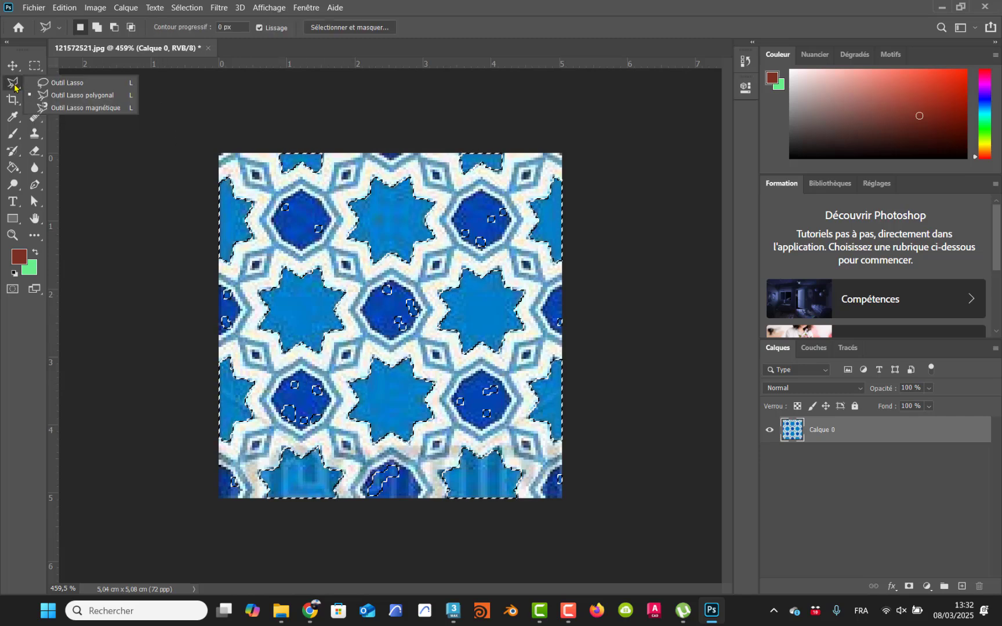
{"action": "left_click", "coordinate": [56, 84]}
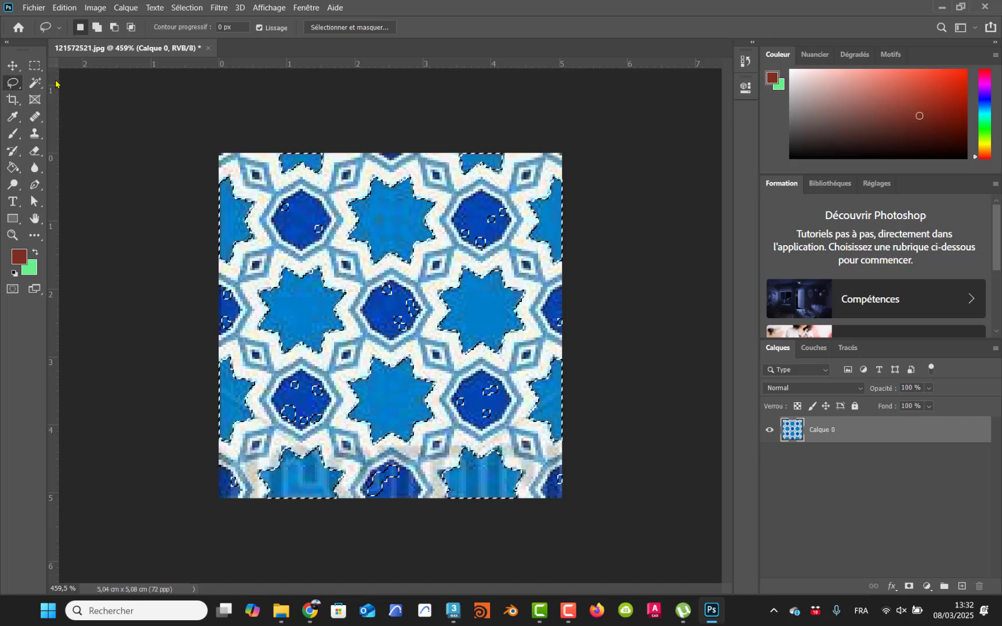
{"action": "left_click", "coordinate": [113, 28]}
{"action": "mouse_move", "coordinate": [480, 254]}
{"action": "left_mouse_down"}
{"action": "mouse_move", "coordinate": [505, 254]}
{"action": "mouse_move", "coordinate": [522, 219]}
{"action": "mouse_move", "coordinate": [509, 202]}
{"action": "mouse_move", "coordinate": [456, 228]}
{"action": "mouse_move", "coordinate": [468, 271]}
{"action": "left_mouse_up"}
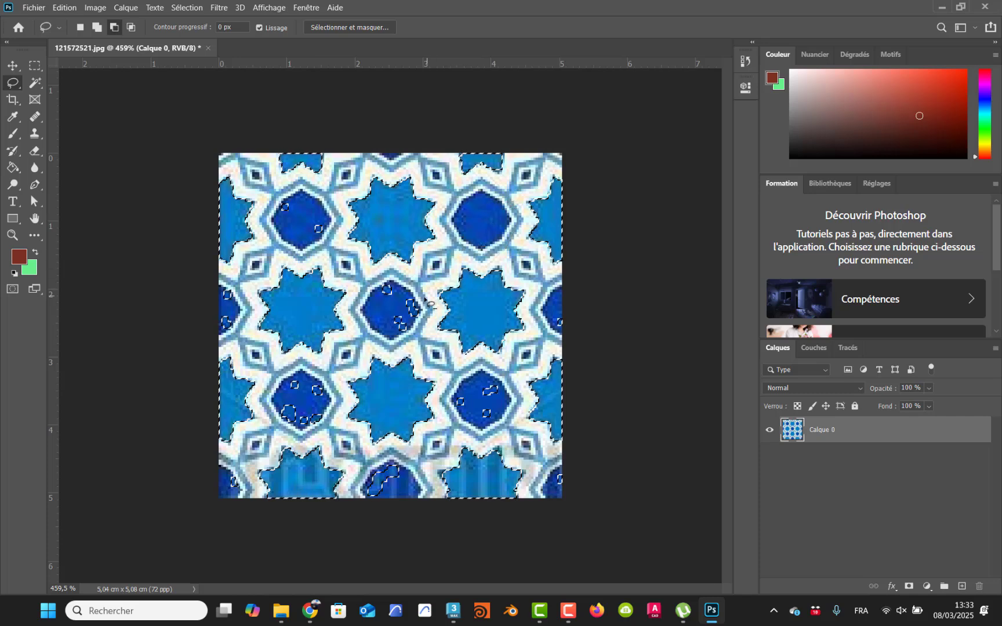
{"action": "mouse_move", "coordinate": [421, 298]}
{"action": "left_mouse_down"}
{"action": "mouse_move", "coordinate": [375, 285]}
{"action": "mouse_move", "coordinate": [380, 318]}
{"action": "mouse_move", "coordinate": [412, 338]}
{"action": "mouse_move", "coordinate": [430, 320]}
{"action": "mouse_move", "coordinate": [423, 298]}
{"action": "left_mouse_up"}
{"action": "mouse_move", "coordinate": [484, 375]}
{"action": "left_mouse_down"}
{"action": "mouse_move", "coordinate": [455, 398]}
{"action": "mouse_move", "coordinate": [475, 432]}
{"action": "mouse_move", "coordinate": [509, 420]}
{"action": "mouse_move", "coordinate": [511, 400]}
{"action": "mouse_move", "coordinate": [485, 370]}
{"action": "left_mouse_up"}
{"action": "mouse_move", "coordinate": [401, 462]}
{"action": "left_mouse_down"}
{"action": "mouse_move", "coordinate": [379, 463]}
{"action": "mouse_move", "coordinate": [357, 494]}
{"action": "mouse_move", "coordinate": [409, 503]}
{"action": "mouse_move", "coordinate": [413, 478]}
{"action": "mouse_move", "coordinate": [400, 455]}
{"action": "left_mouse_up"}
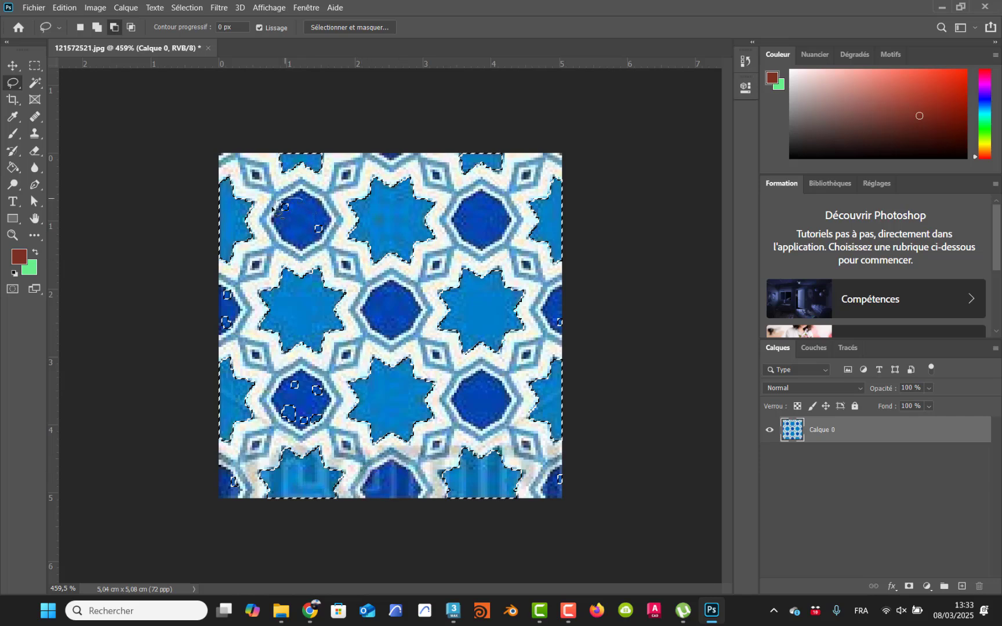
{"action": "mouse_move", "coordinate": [274, 210]}
{"action": "left_mouse_down"}
{"action": "mouse_move", "coordinate": [300, 241]}
{"action": "mouse_move", "coordinate": [329, 239]}
{"action": "mouse_move", "coordinate": [340, 216]}
{"action": "mouse_move", "coordinate": [289, 202]}
{"action": "left_mouse_up"}
{"action": "mouse_move", "coordinate": [220, 283]}
{"action": "left_mouse_down"}
{"action": "mouse_move", "coordinate": [211, 293]}
{"action": "mouse_move", "coordinate": [231, 339]}
{"action": "mouse_move", "coordinate": [258, 315]}
{"action": "mouse_move", "coordinate": [221, 284]}
{"action": "left_mouse_up"}
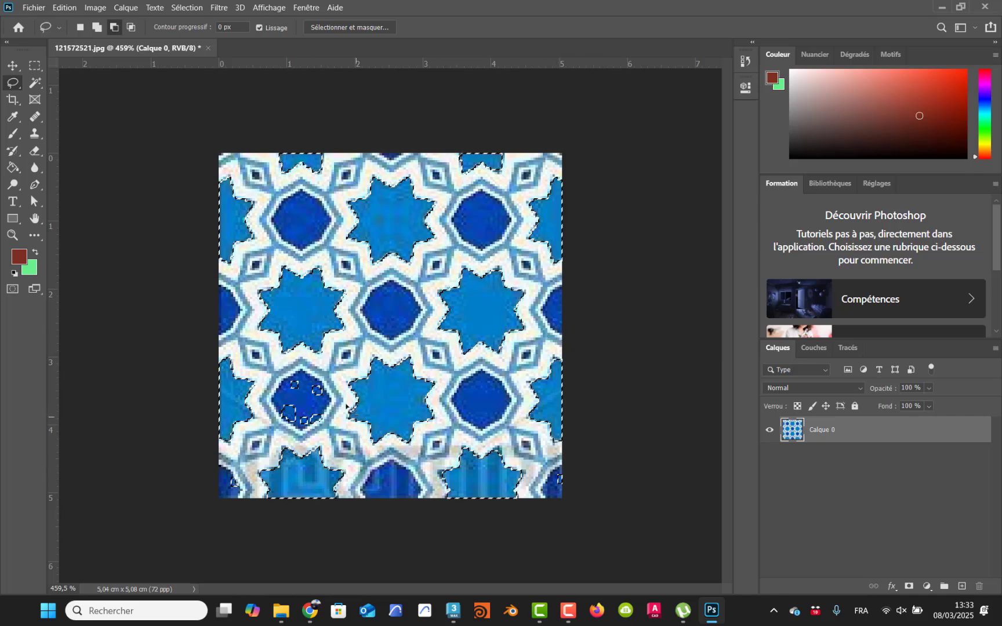
{"action": "mouse_move", "coordinate": [336, 394]}
{"action": "left_mouse_down"}
{"action": "mouse_move", "coordinate": [291, 372]}
{"action": "mouse_move", "coordinate": [271, 427]}
{"action": "mouse_move", "coordinate": [330, 436]}
{"action": "mouse_move", "coordinate": [335, 391]}
{"action": "left_mouse_up"}
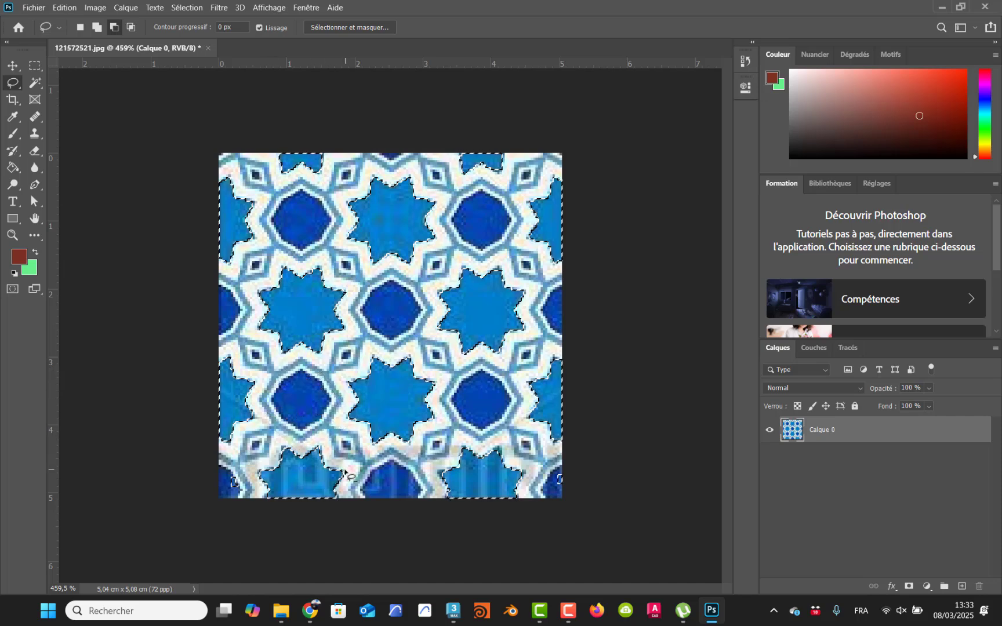
Step: Convert the cleaned light blue star selection into a work path and return to the layer list
{"action": "left_click", "coordinate": [848, 349]}
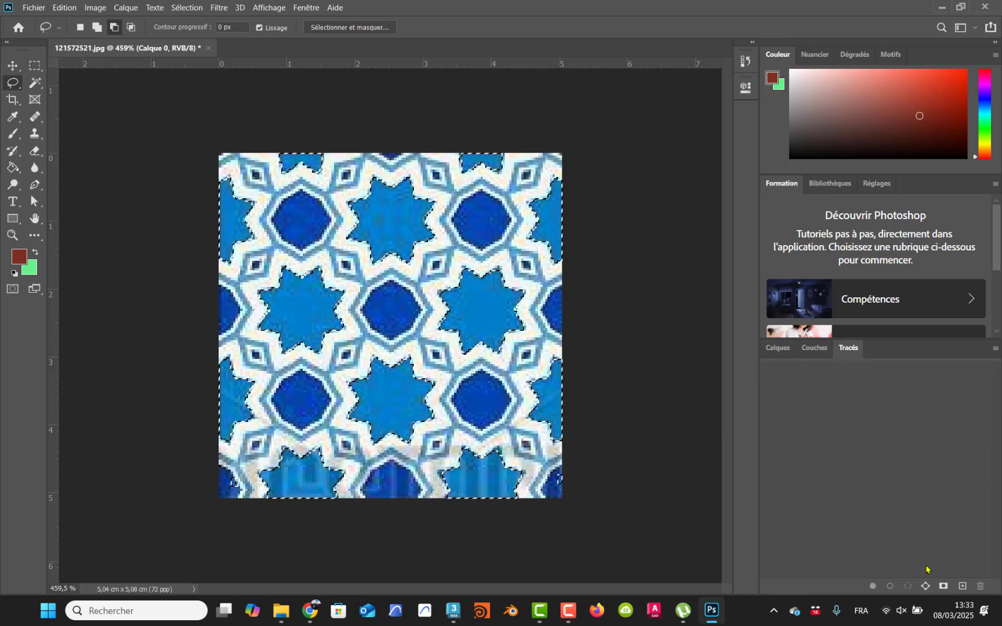
{"action": "left_click", "coordinate": [925, 586]}
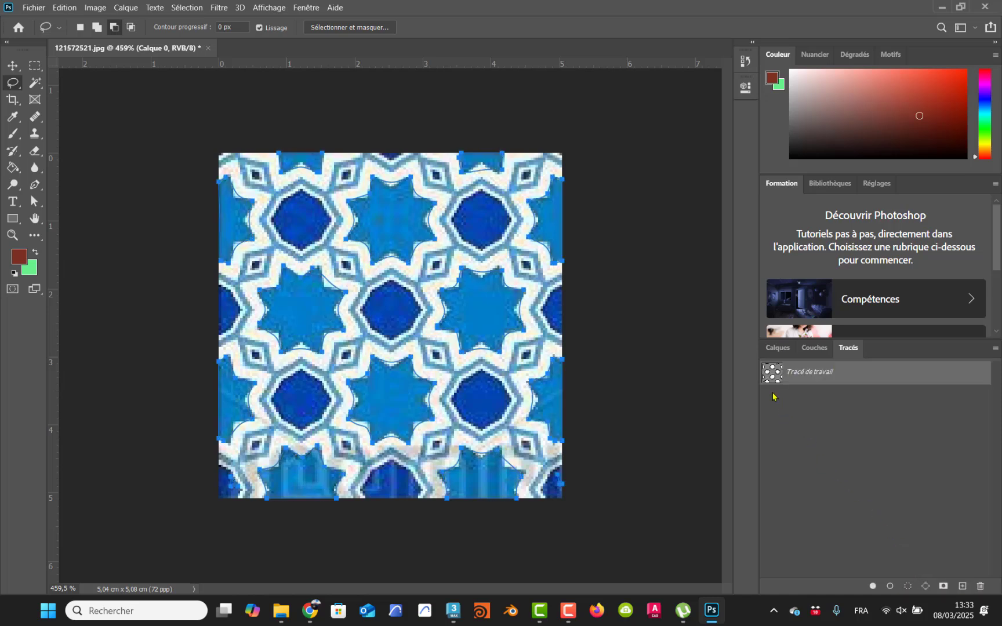
{"action": "left_click", "coordinate": [773, 350]}
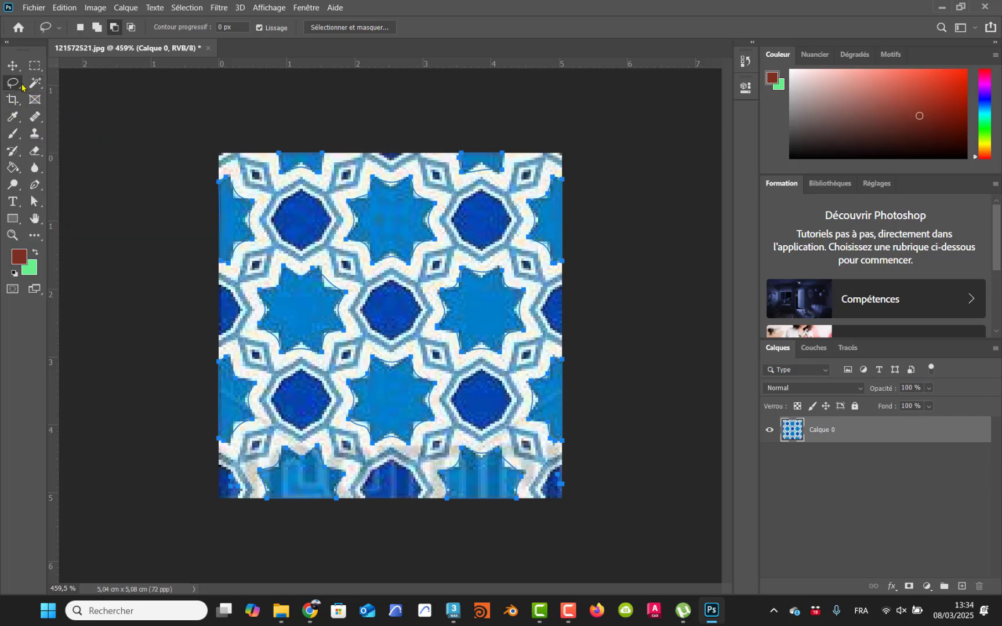
Step: Select the dark blue polygons with the Magic Wand and similar-colour extension, and subtract the stray areas in the light blue stars with the Lasso
{"action": "left_click_drag", "start_coordinate": [34, 83], "coordinate": [51, 86]}
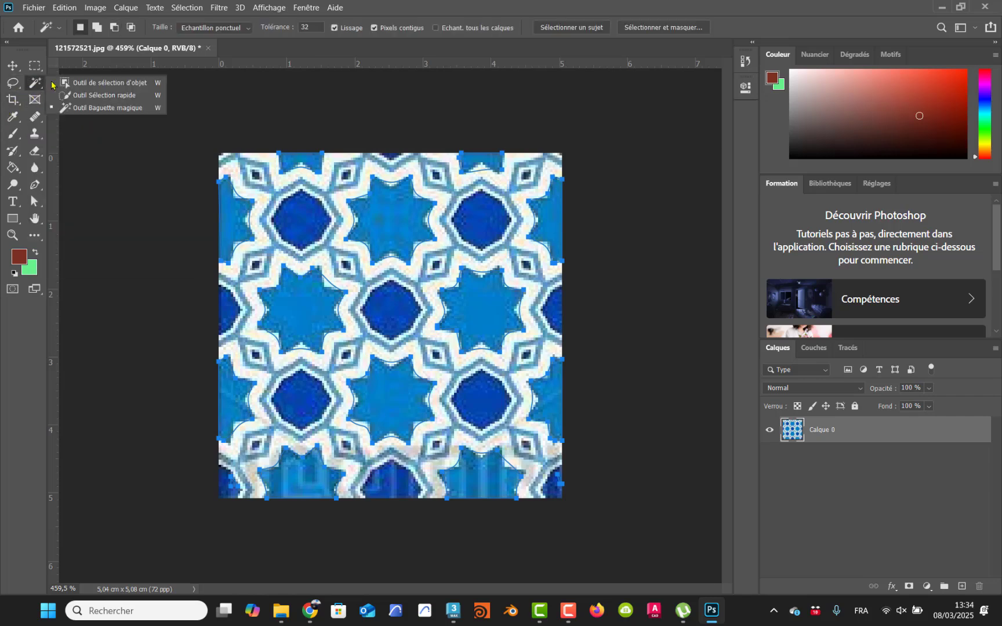
{"action": "left_click", "coordinate": [90, 107]}
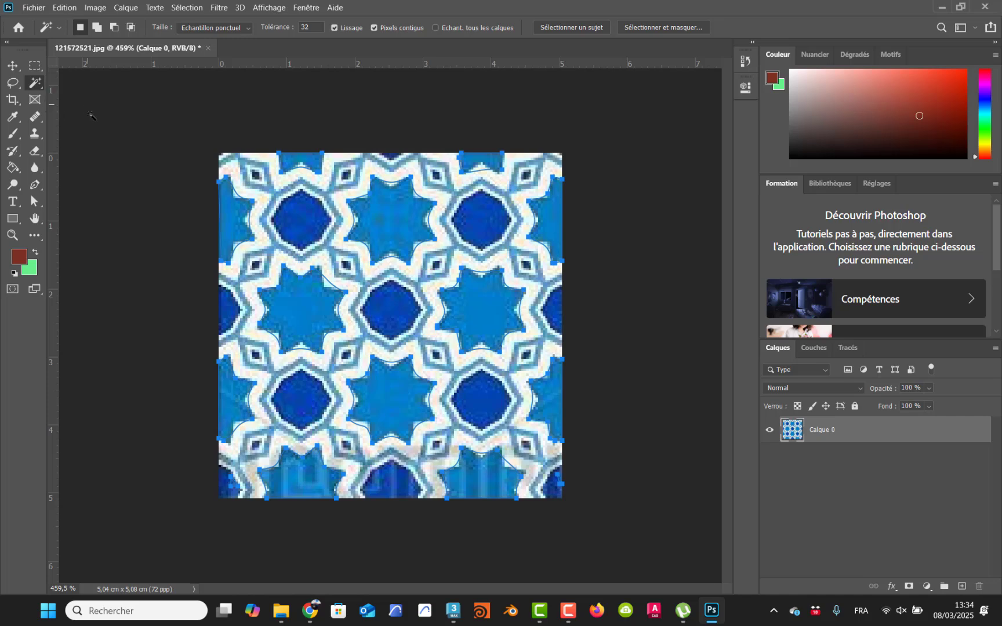
{"action": "left_click", "coordinate": [393, 319]}
{"action": "right_click", "coordinate": [411, 338]}
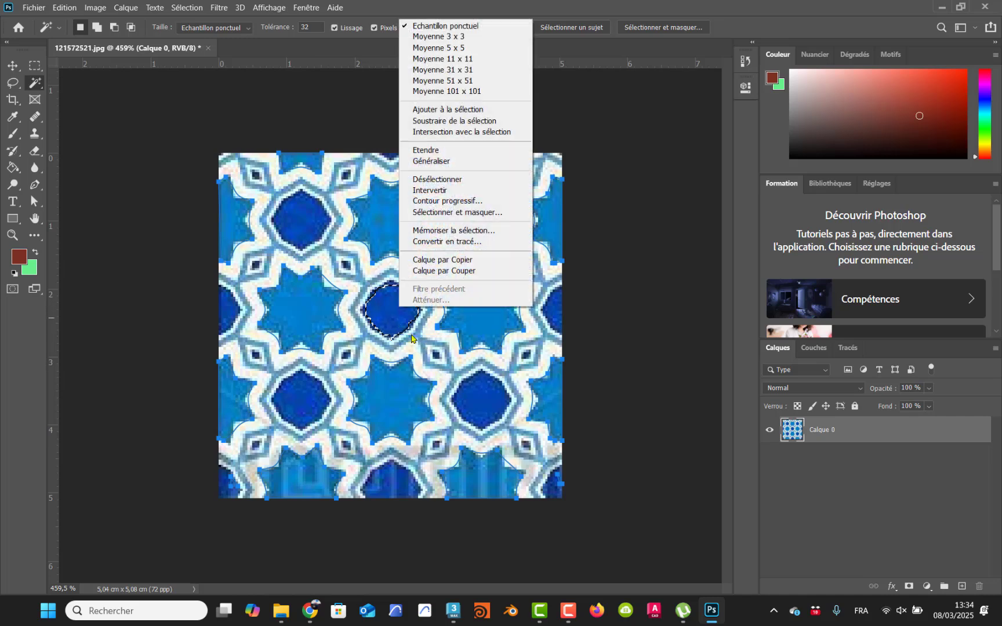
{"action": "left_click", "coordinate": [456, 162]}
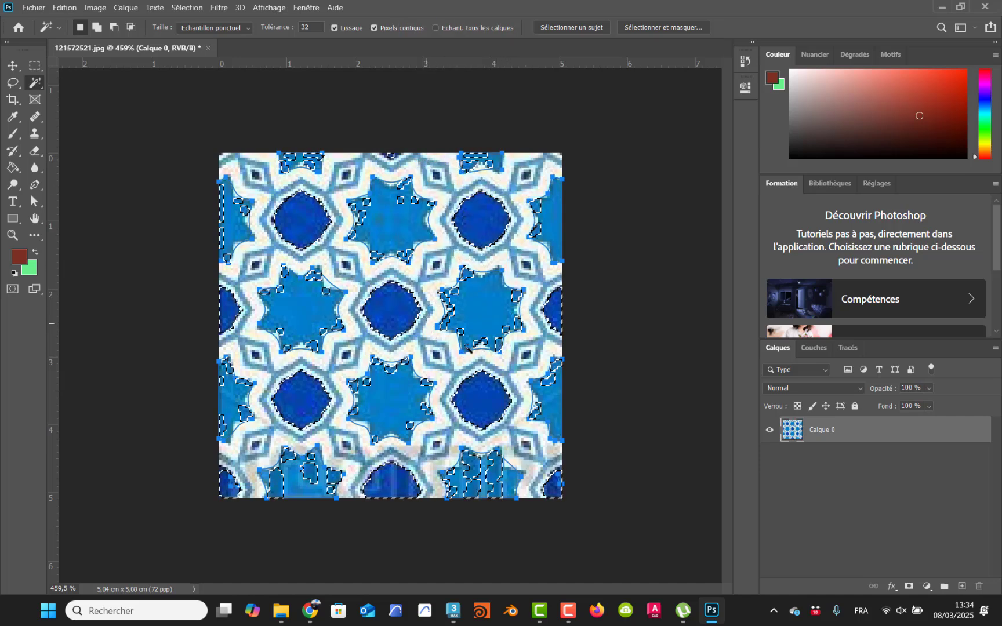
{"action": "left_click", "coordinate": [12, 82]}
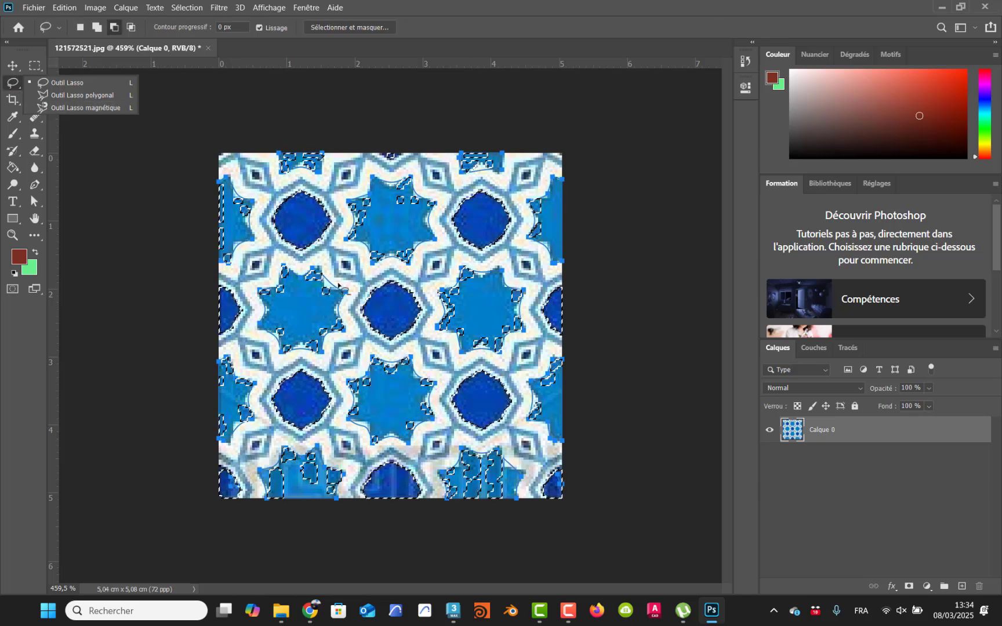
{"action": "left_click", "coordinate": [116, 29]}
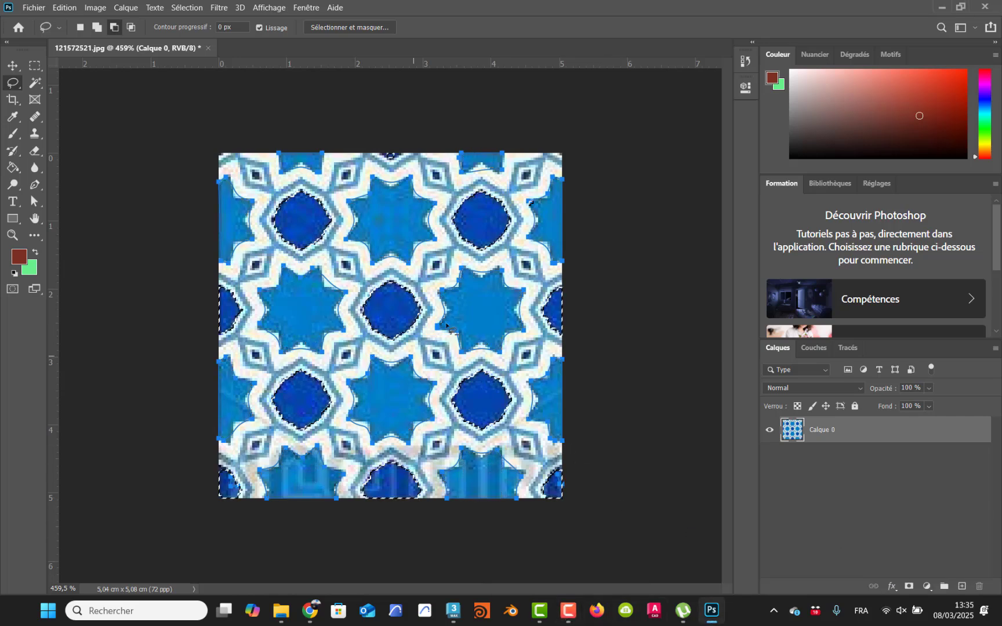
Step: Try to convert the dark blue polygon selection into a work path, and undo the conversion
{"action": "left_click", "coordinate": [847, 347]}
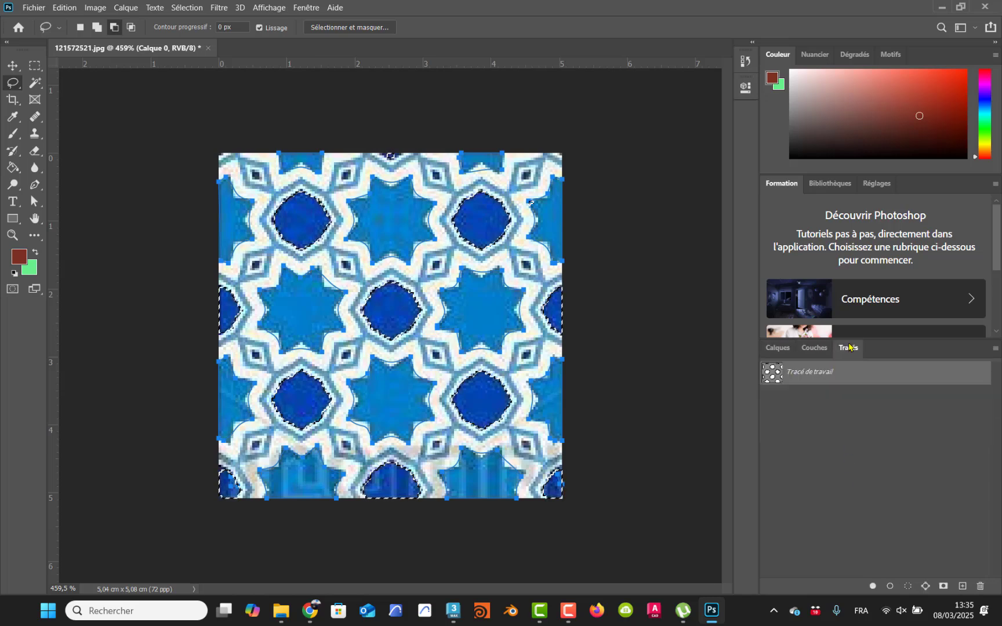
{"action": "left_click", "coordinate": [925, 586]}
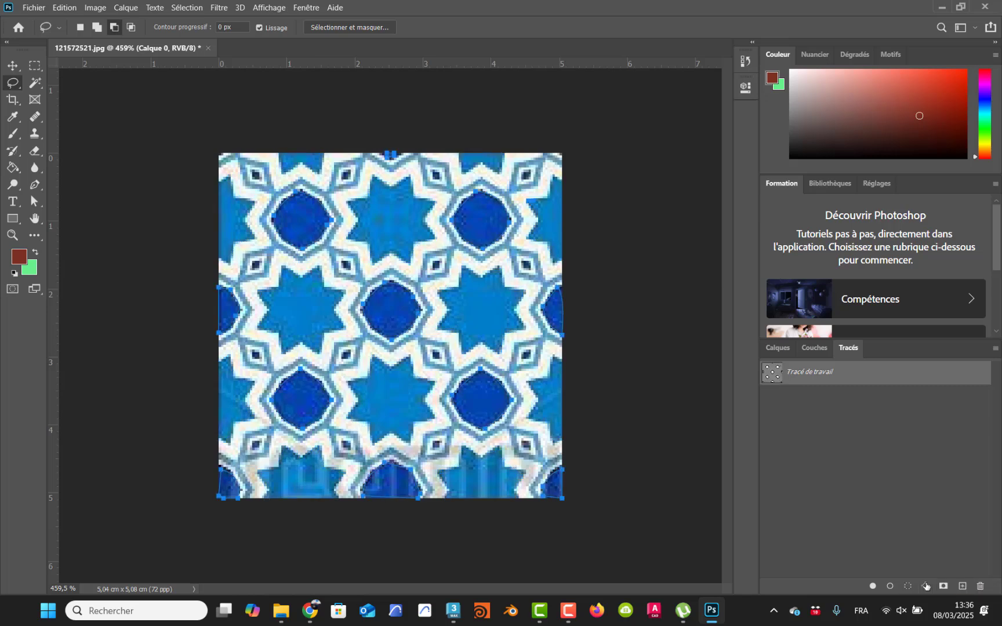
{"action": "key", "text": "ctrl+z"}
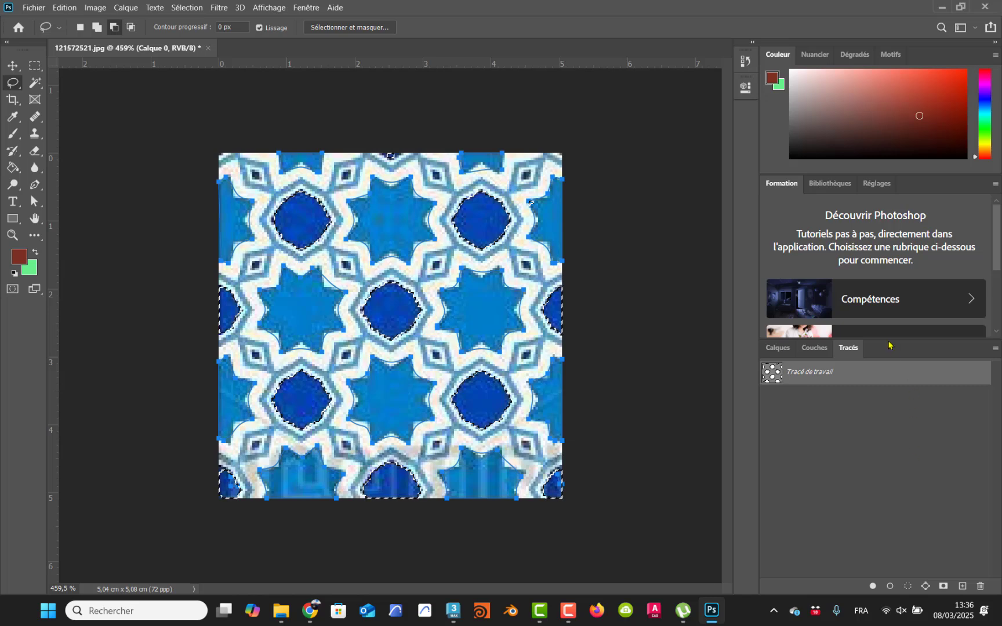
Step: Add a new empty path alongside the star work path and clear the dark blue polygon selection
{"action": "left_click", "coordinate": [962, 586]}
{"action": "left_click", "coordinate": [925, 586]}
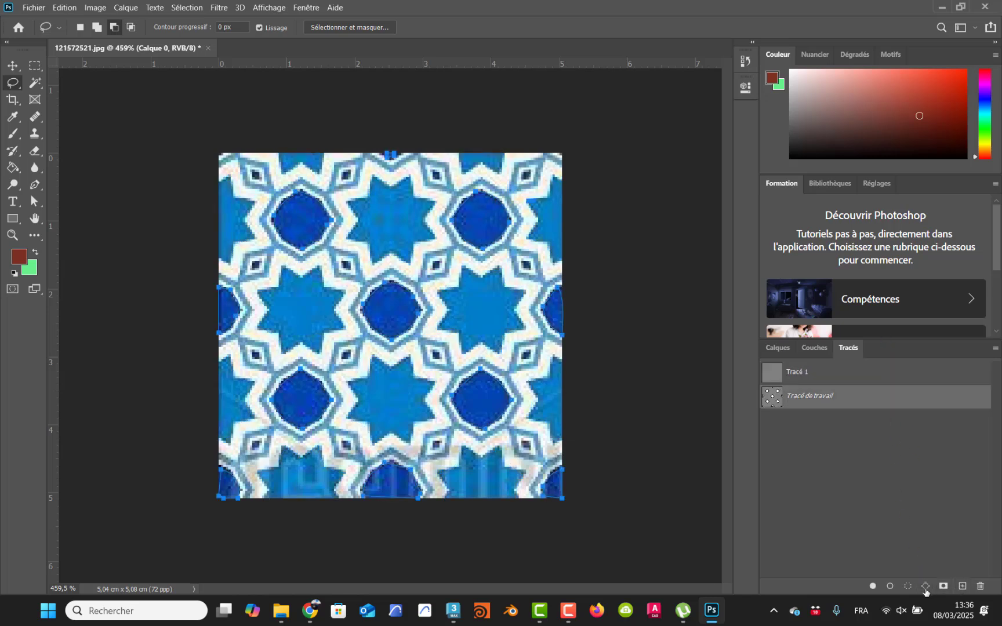
{"action": "left_click", "coordinate": [838, 428]}
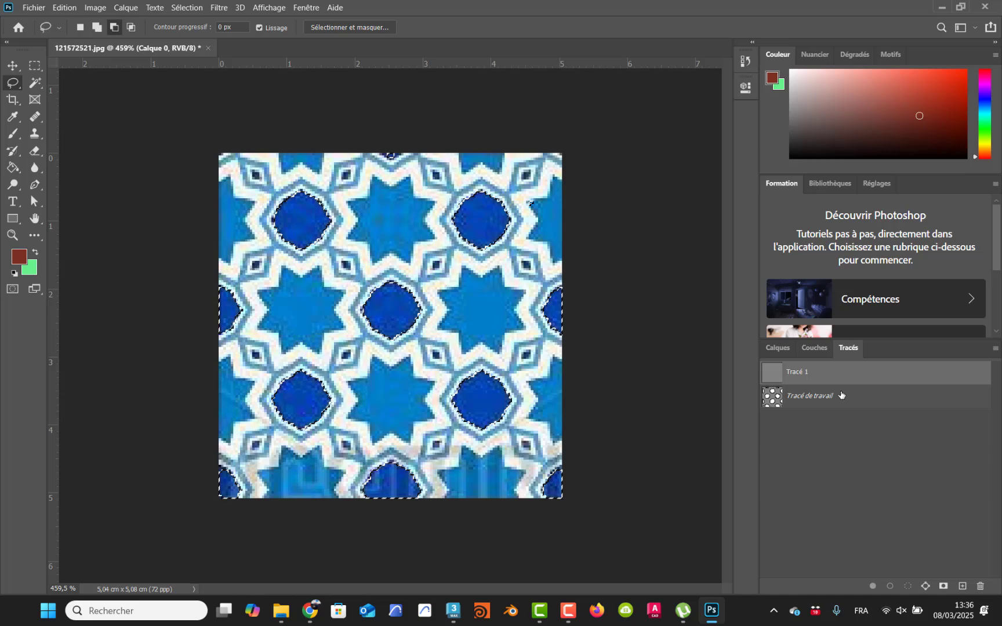
{"action": "left_click", "coordinate": [632, 225]}
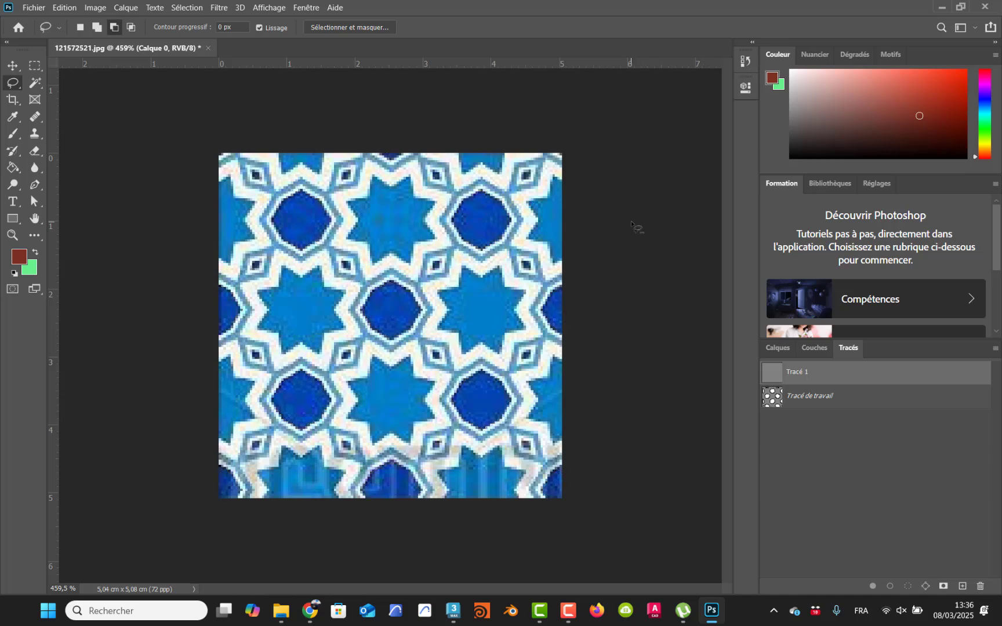
Step: Start exporting paths to Illustrator with Tracé 1 as the path to export
{"action": "left_click", "coordinate": [35, 7]}
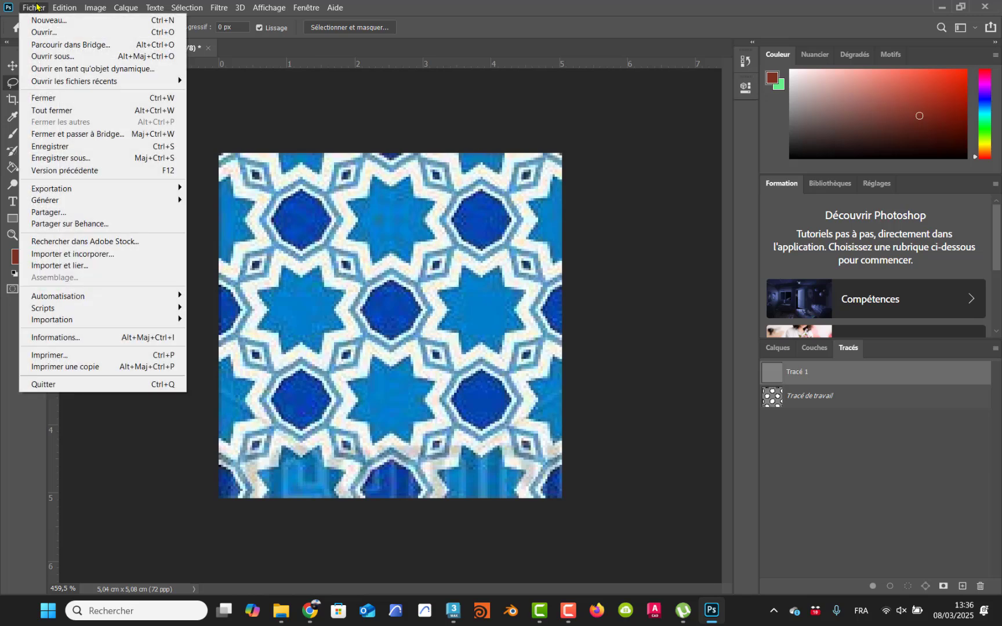
{"action": "mouse_move", "coordinate": [168, 188]}
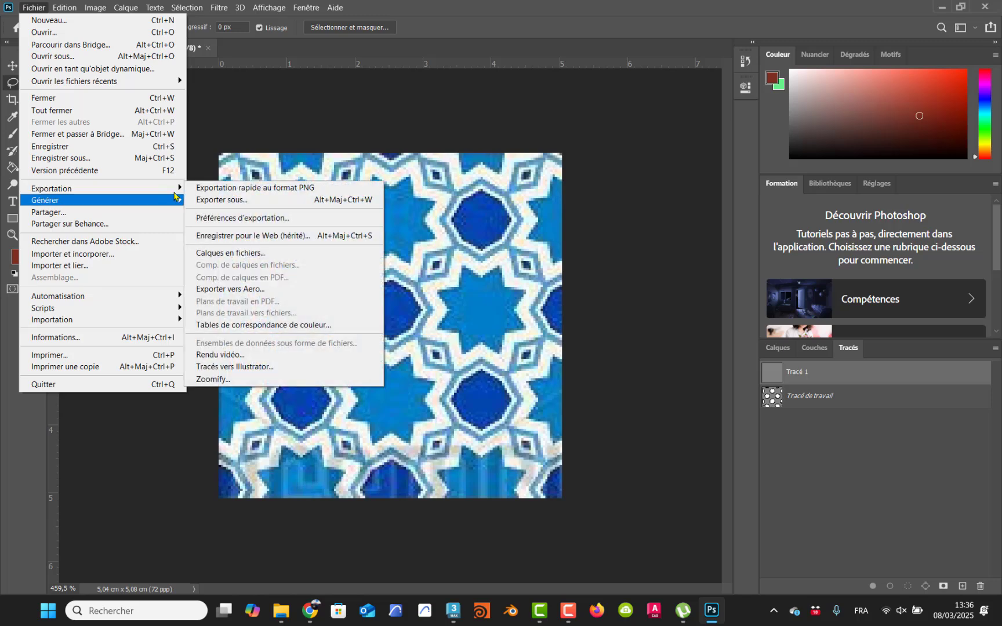
{"action": "left_click", "coordinate": [258, 367]}
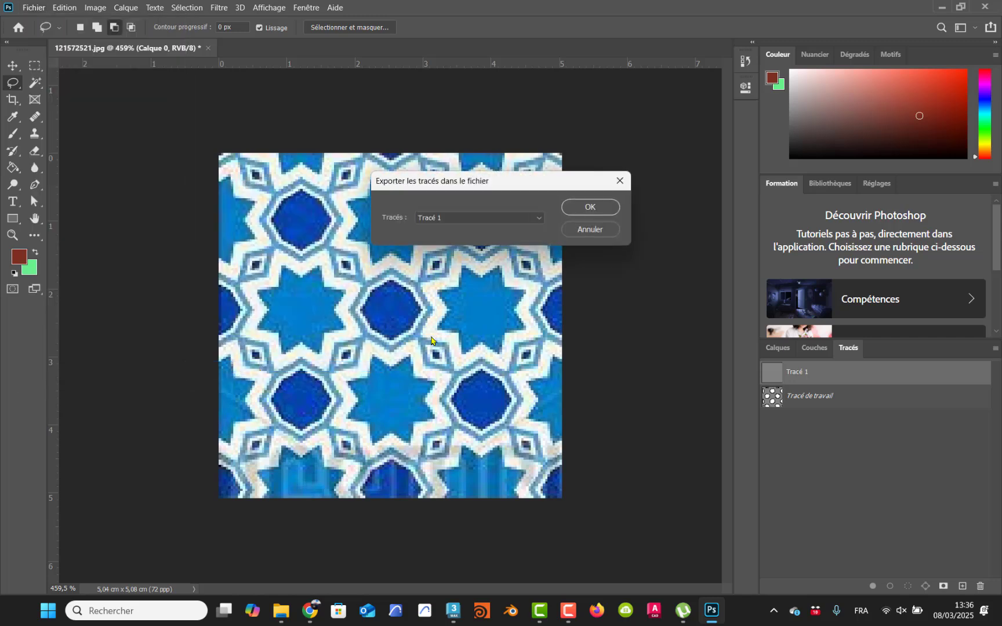
{"action": "left_click", "coordinate": [491, 221]}
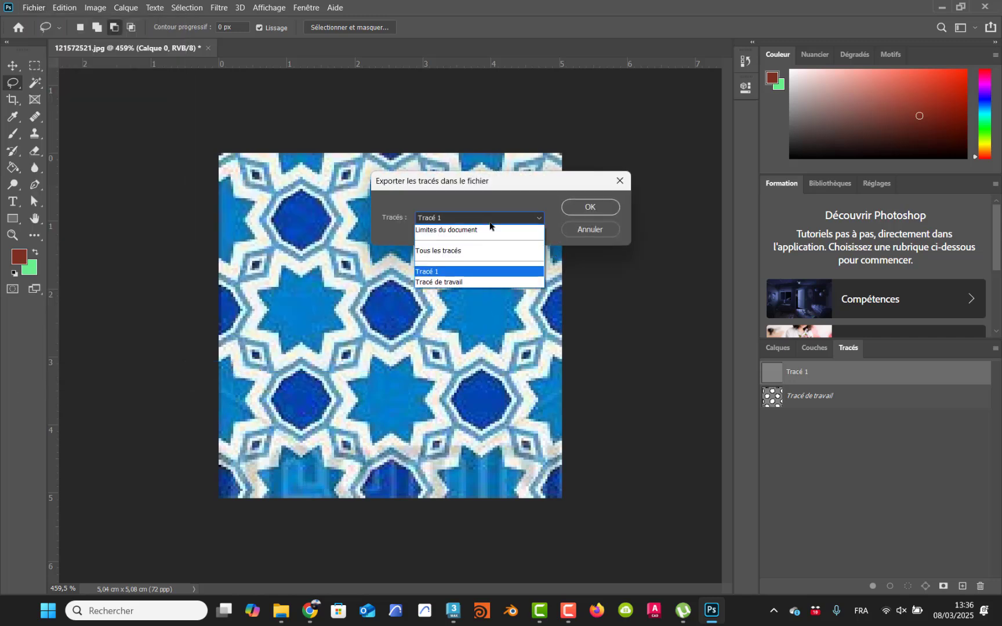
{"action": "left_click", "coordinate": [489, 223]}
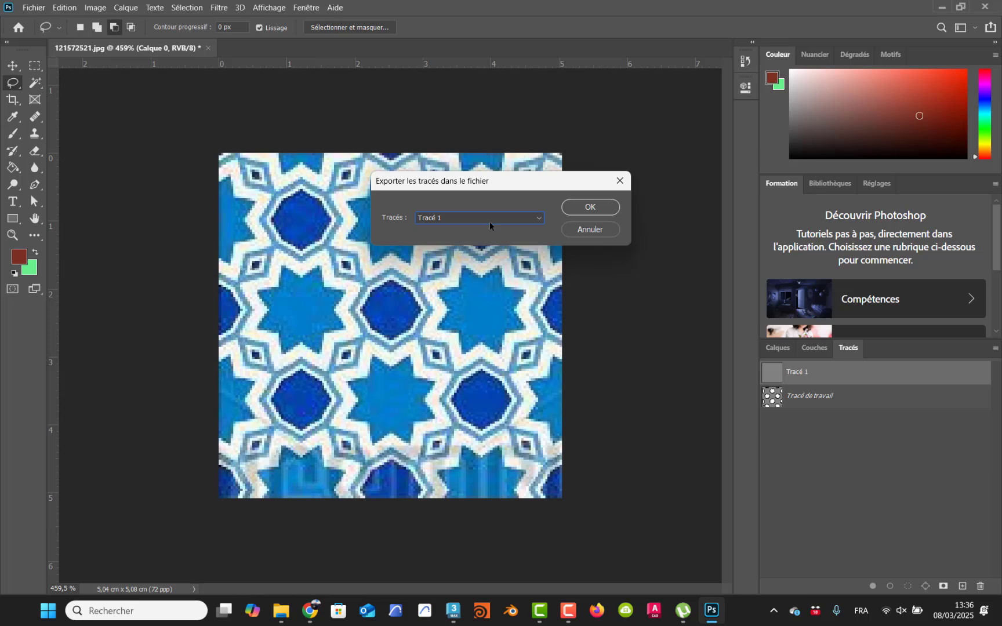
{"action": "left_click", "coordinate": [593, 207]}
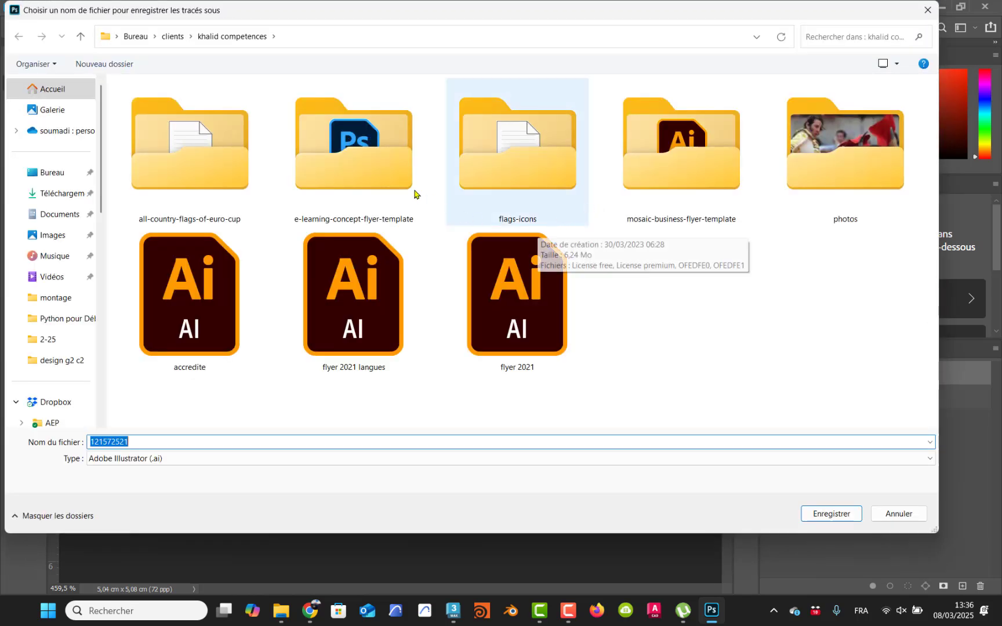
Step: Save the exported path as an Adobe Illustrator file named tracé in the desktop folder design g2 c2
{"action": "left_click", "coordinate": [51, 173]}
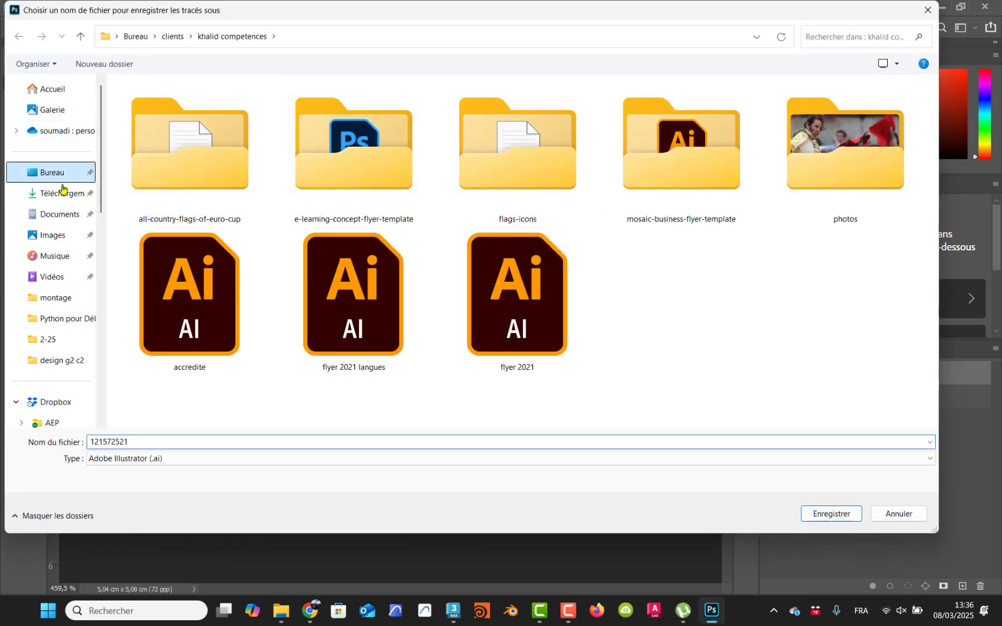
{"action": "left_click", "coordinate": [243, 282]}
{"action": "key", "text": "d"}
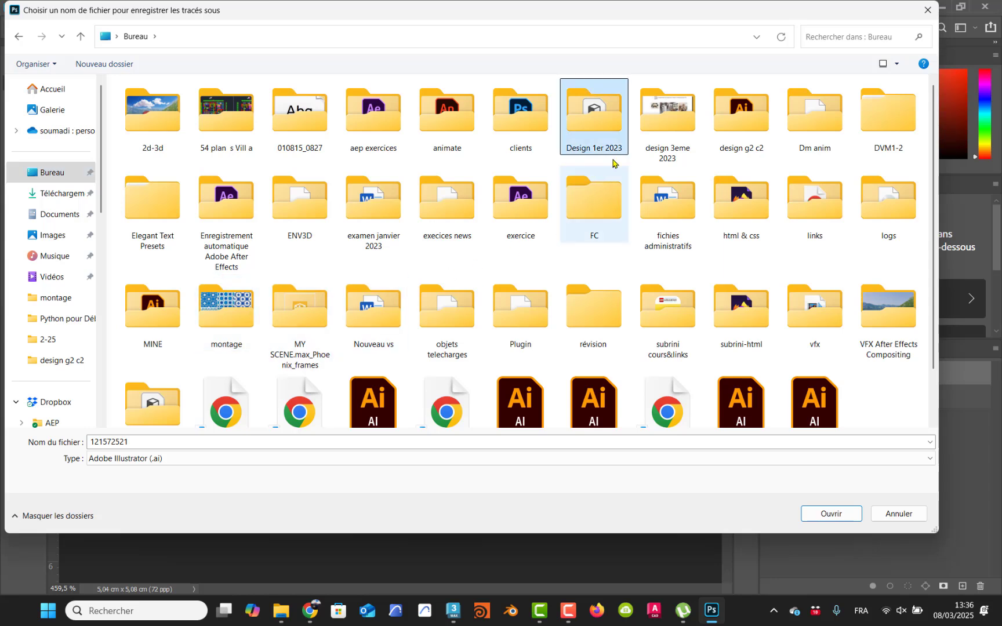
{"action": "double_click", "coordinate": [746, 126]}
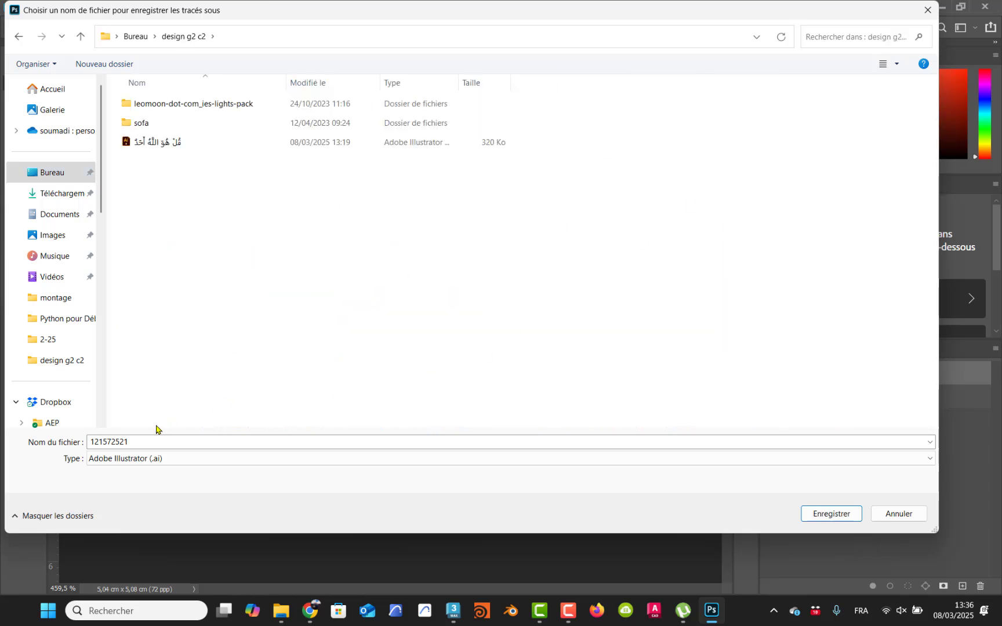
{"action": "double_click", "coordinate": [144, 442]}
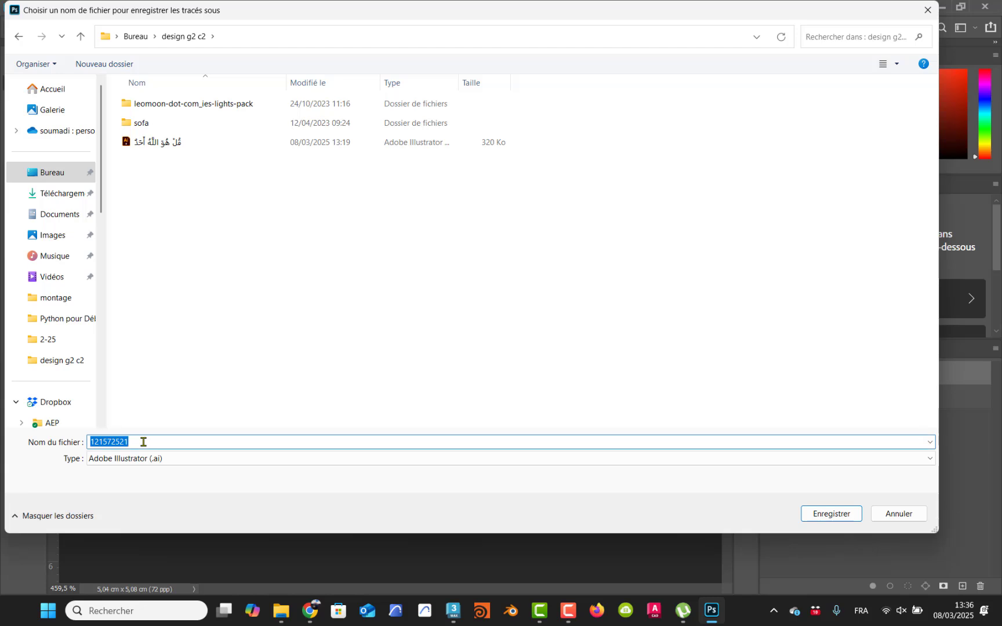
{"action": "type", "text": "tracé"}
{"action": "left_click", "coordinate": [831, 513]}
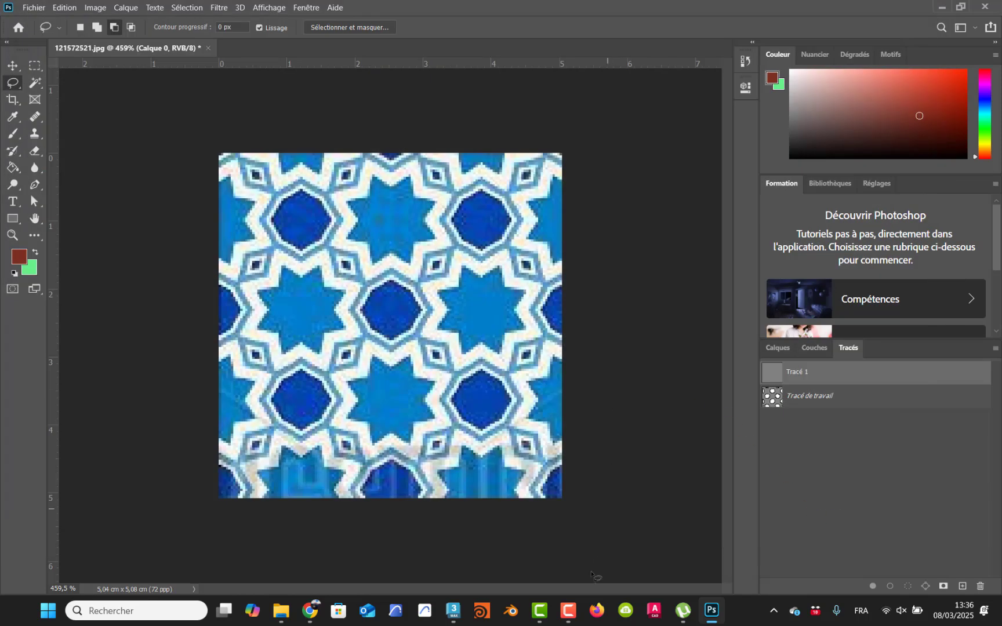
{"action": "mouse_move", "coordinate": [706, 616]}
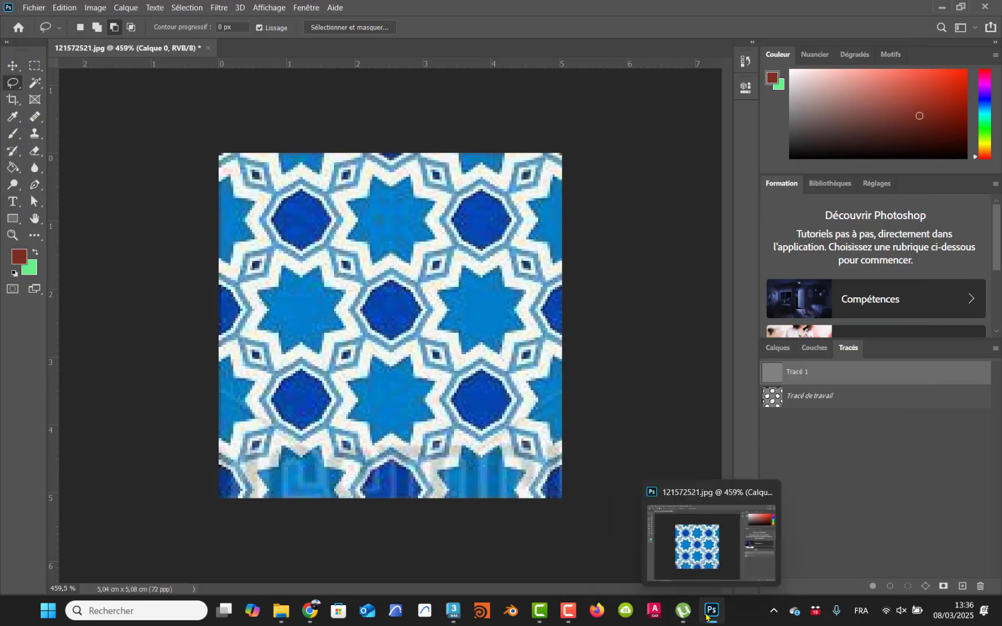
{"action": "left_click", "coordinate": [711, 619]}
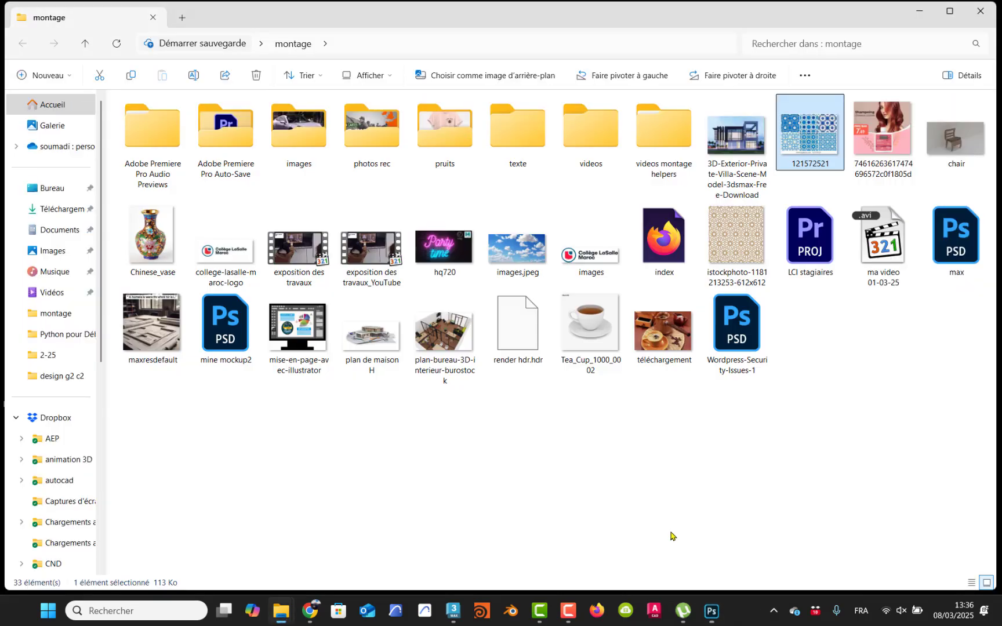
{"action": "left_click", "coordinate": [711, 618]}
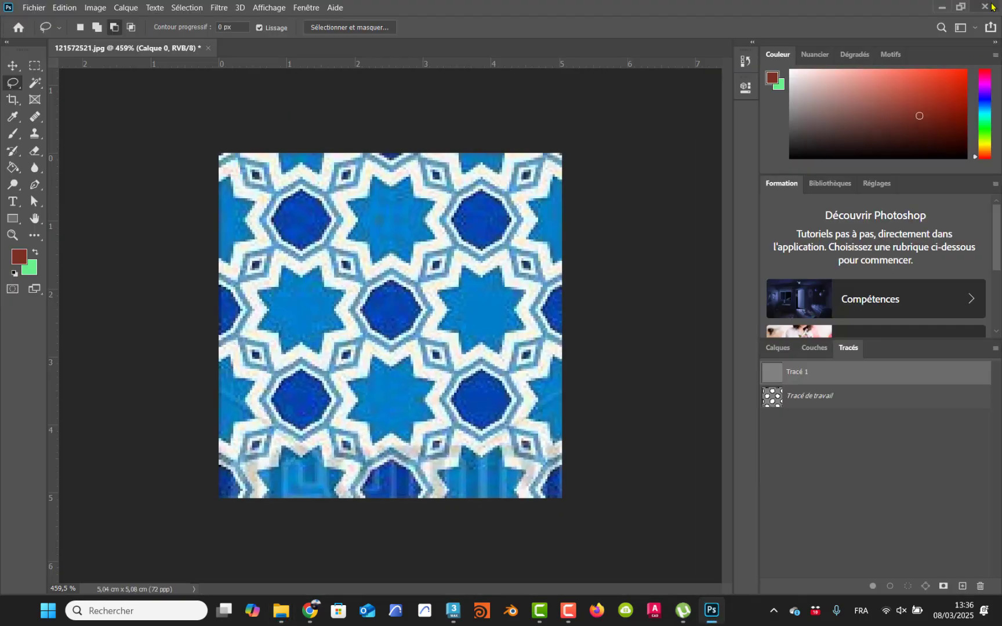
Step: Close Photoshop with the pattern image and switch to 3ds Max
{"action": "left_click", "coordinate": [985, 6]}
{"action": "left_click", "coordinate": [541, 235]}
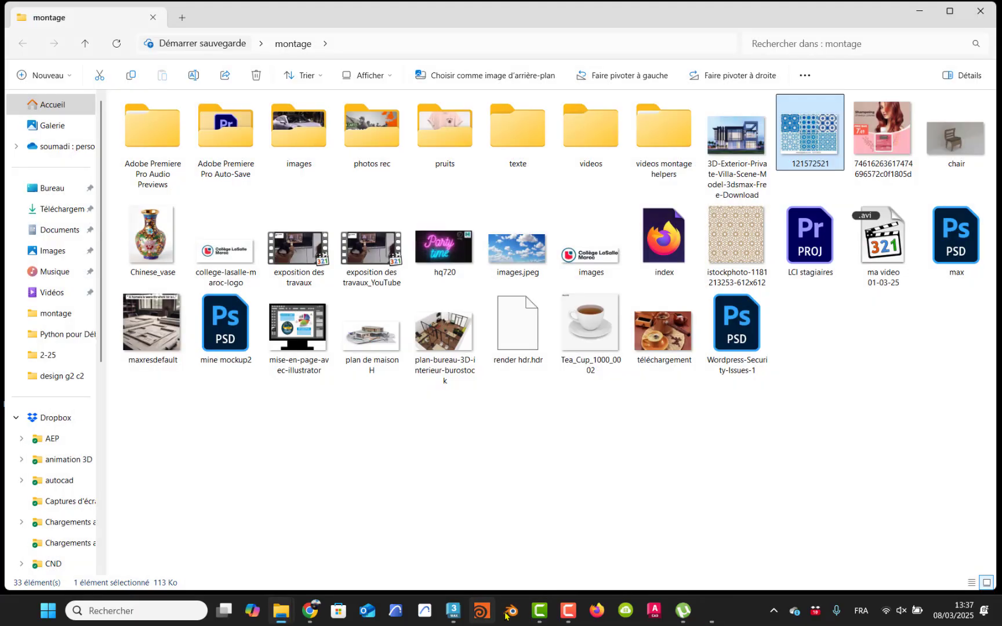
{"action": "left_click", "coordinate": [481, 612]}
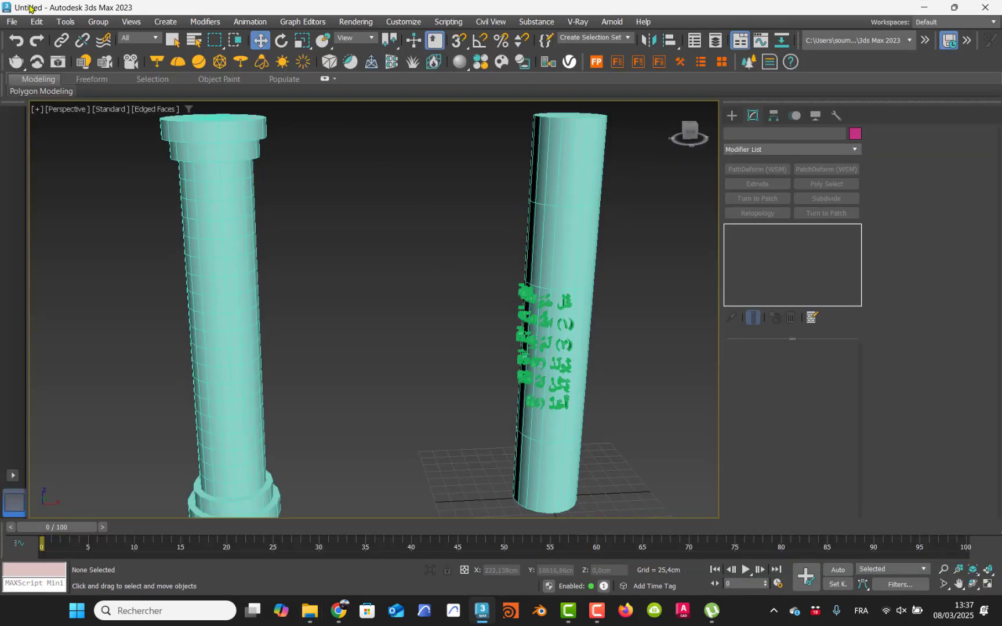
Step: Try to merge the Illustrator file tracé from the design g2 c2 folder into the current scene as a single object
{"action": "left_click", "coordinate": [10, 21]}
{"action": "mouse_move", "coordinate": [85, 203]}
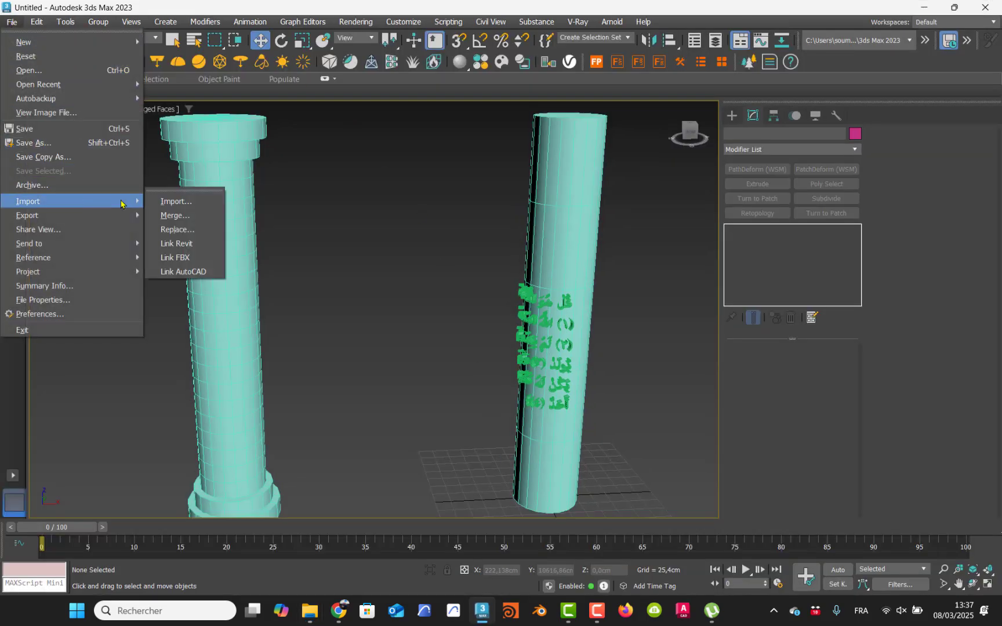
{"action": "left_click", "coordinate": [183, 216]}
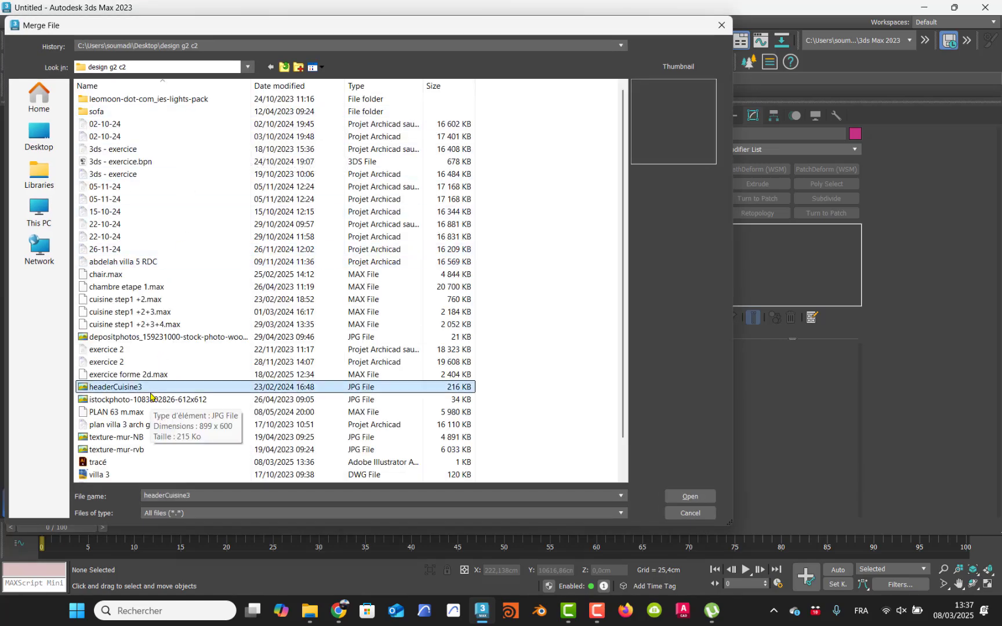
{"action": "left_click", "coordinate": [133, 449]}
{"action": "left_click", "coordinate": [103, 462]}
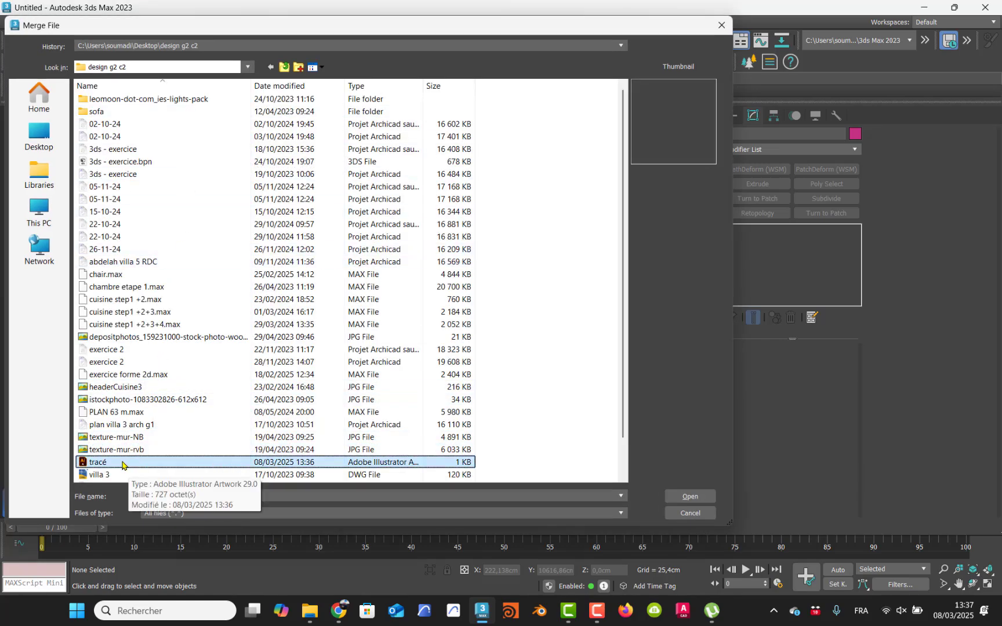
{"action": "left_click", "coordinate": [103, 462]}
{"action": "left_click", "coordinate": [680, 499]}
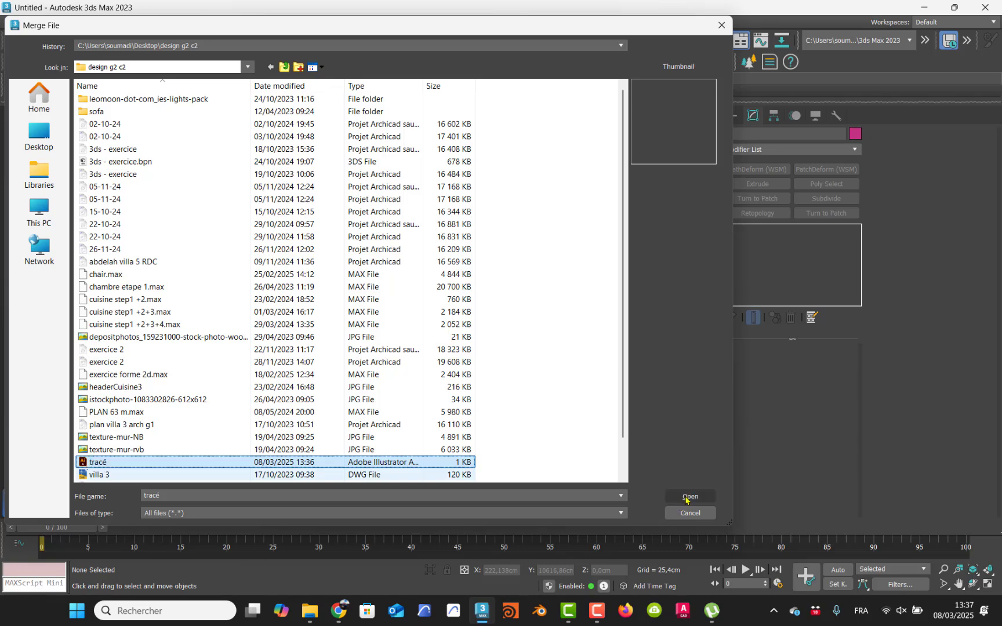
{"action": "left_click", "coordinate": [693, 497]}
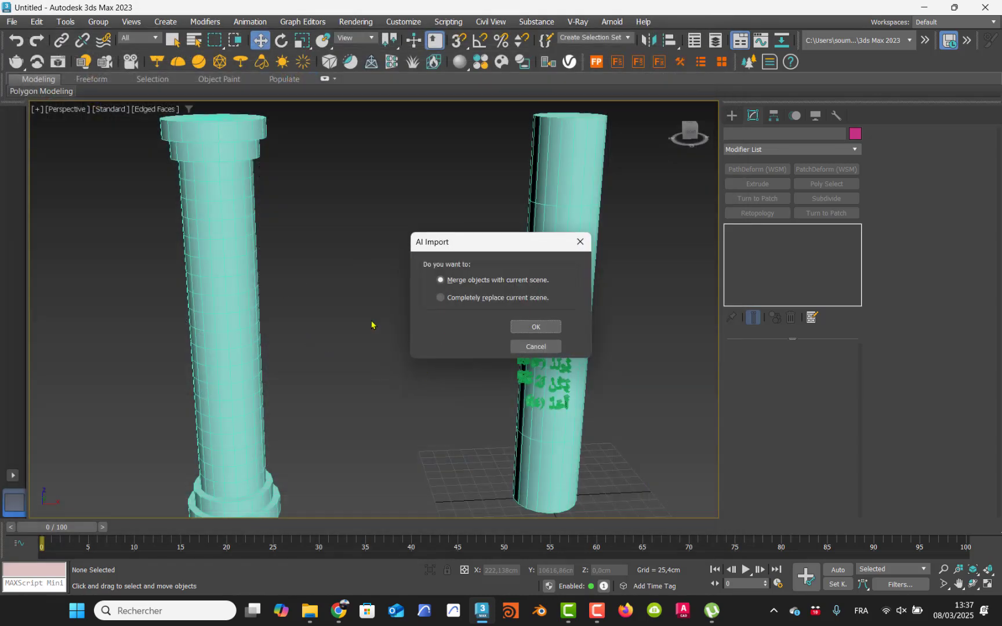
{"action": "left_click", "coordinate": [528, 324]}
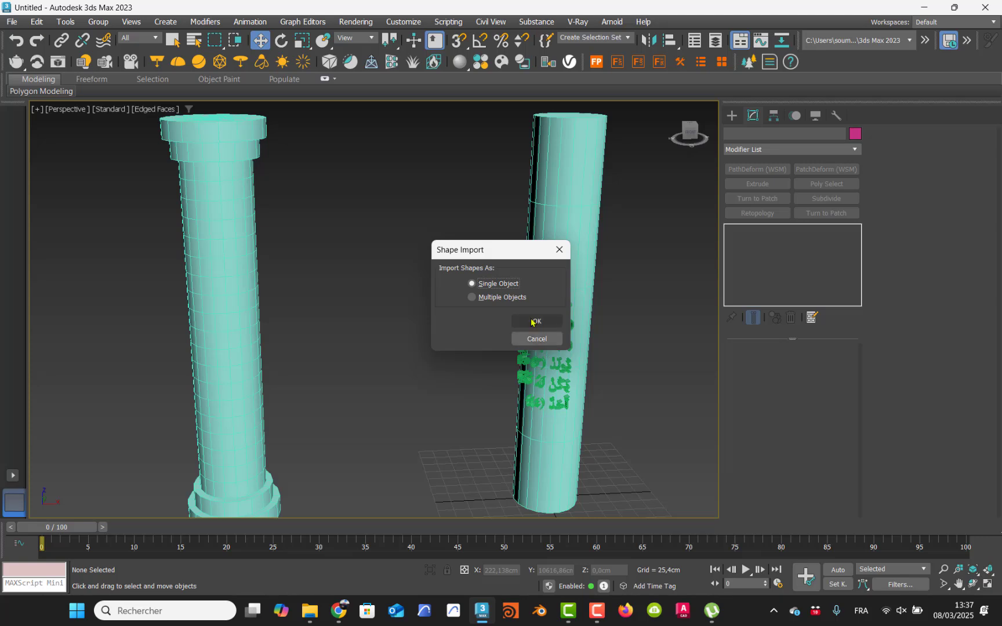
{"action": "left_click", "coordinate": [531, 320]}
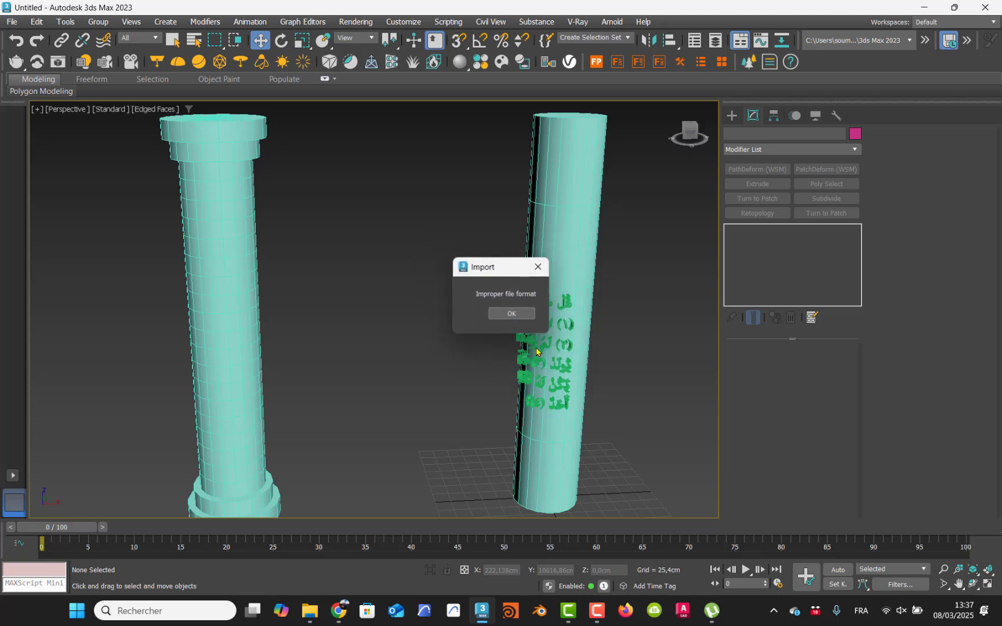
{"action": "left_click", "coordinate": [518, 313]}
{"action": "left_click", "coordinate": [392, 356]}
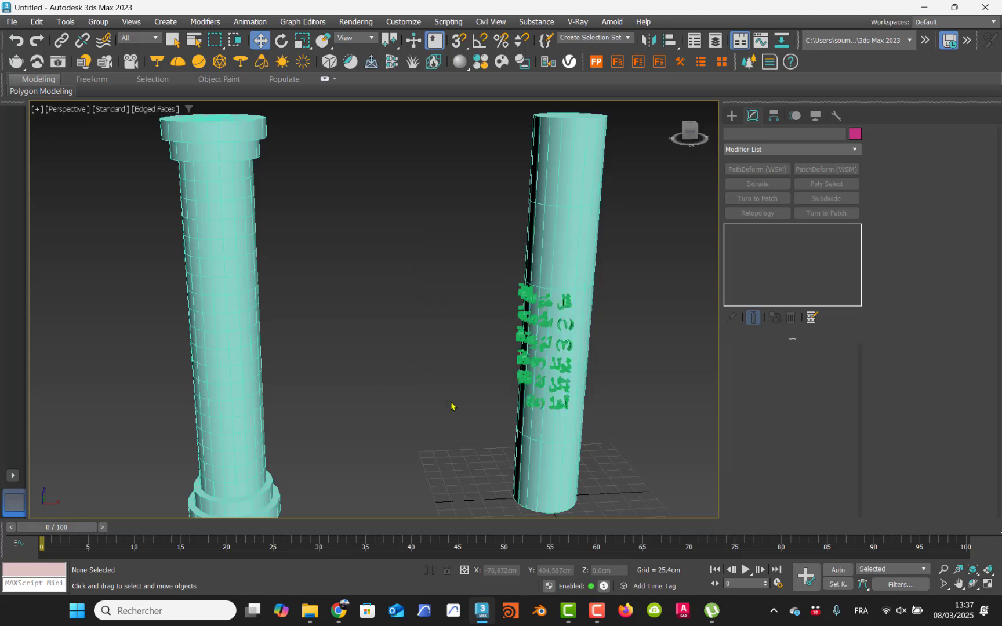
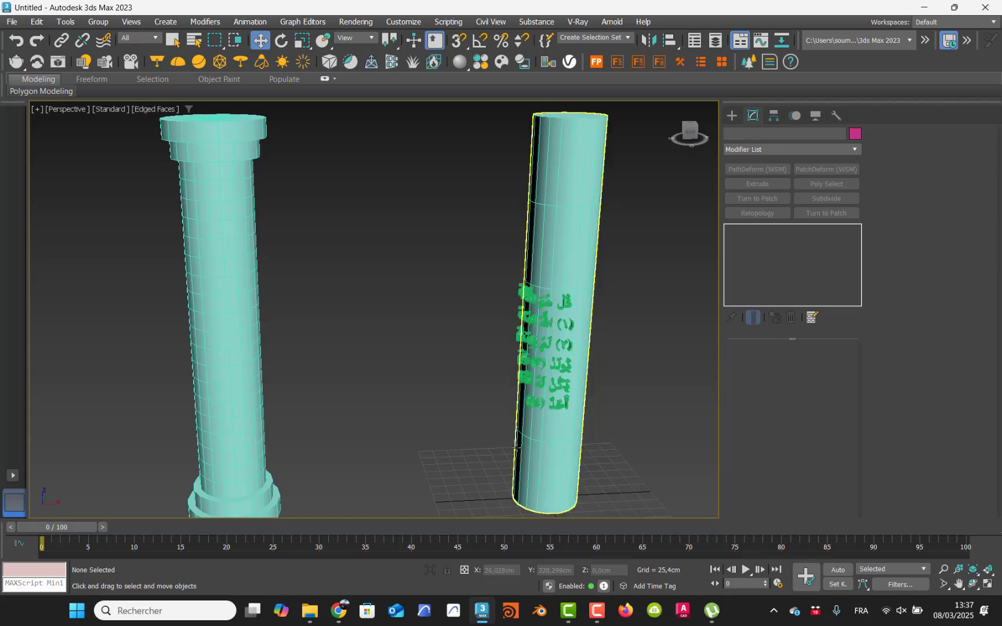
Step: Switch to Chrome and open the Freepik site at fr.freepik.com
{"action": "left_click", "coordinate": [332, 611]}
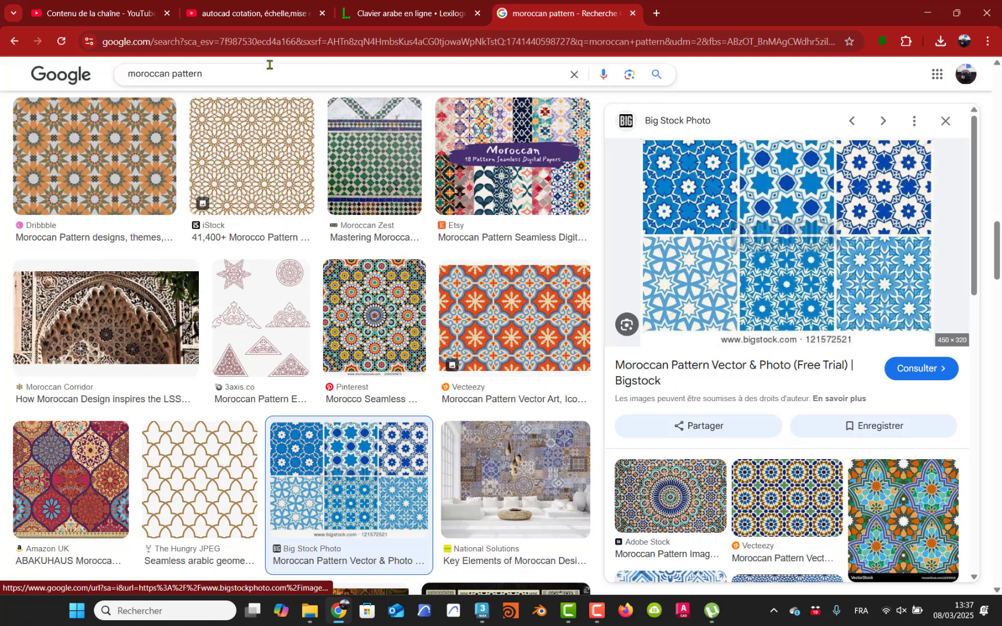
{"action": "left_click", "coordinate": [266, 43]}
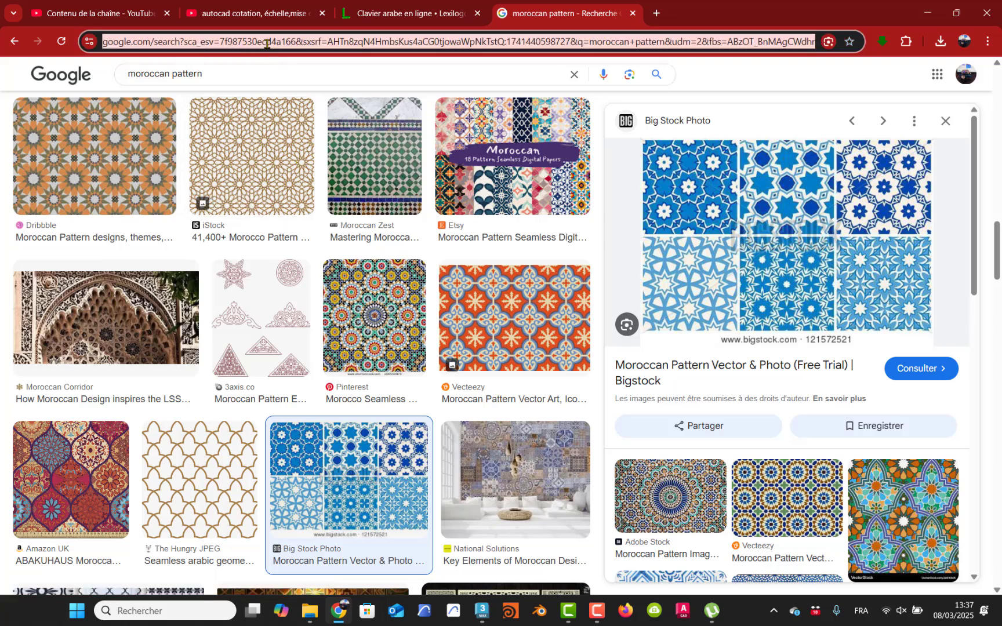
{"action": "type", "text": "f"}
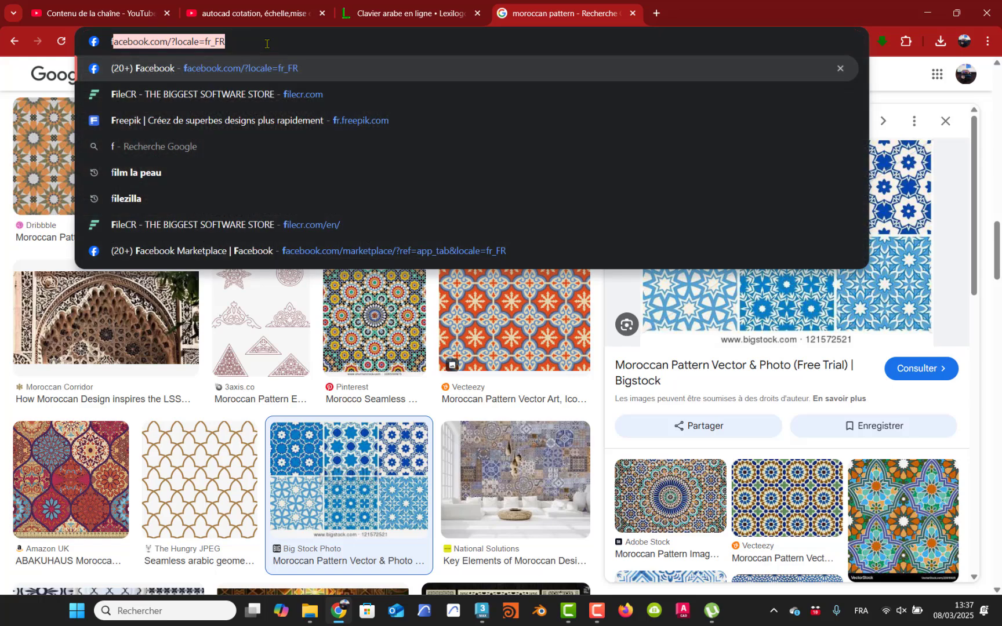
{"action": "type", "text": "re"}
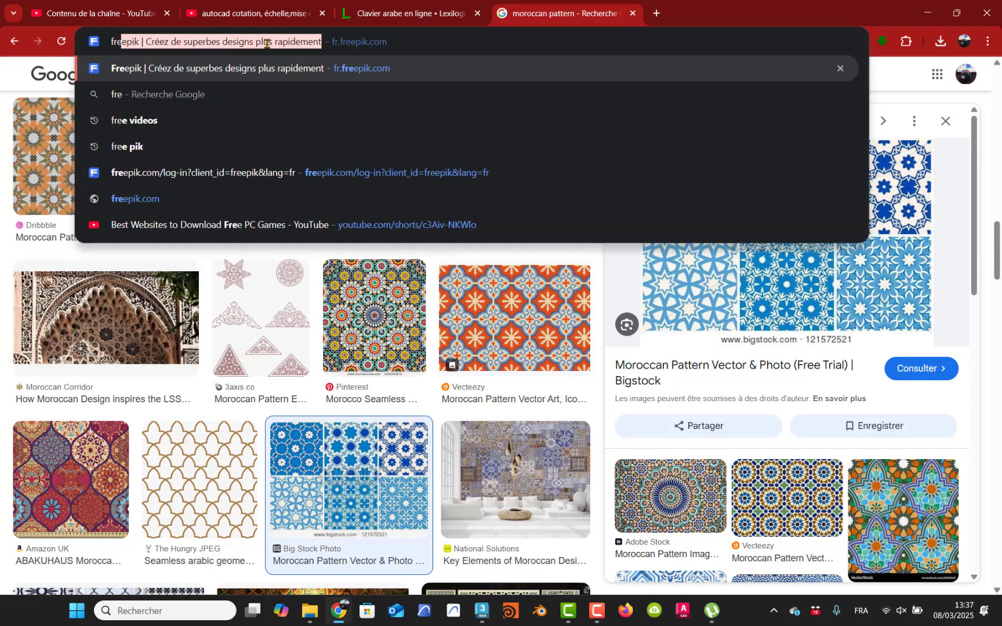
{"action": "key", "text": "Return"}
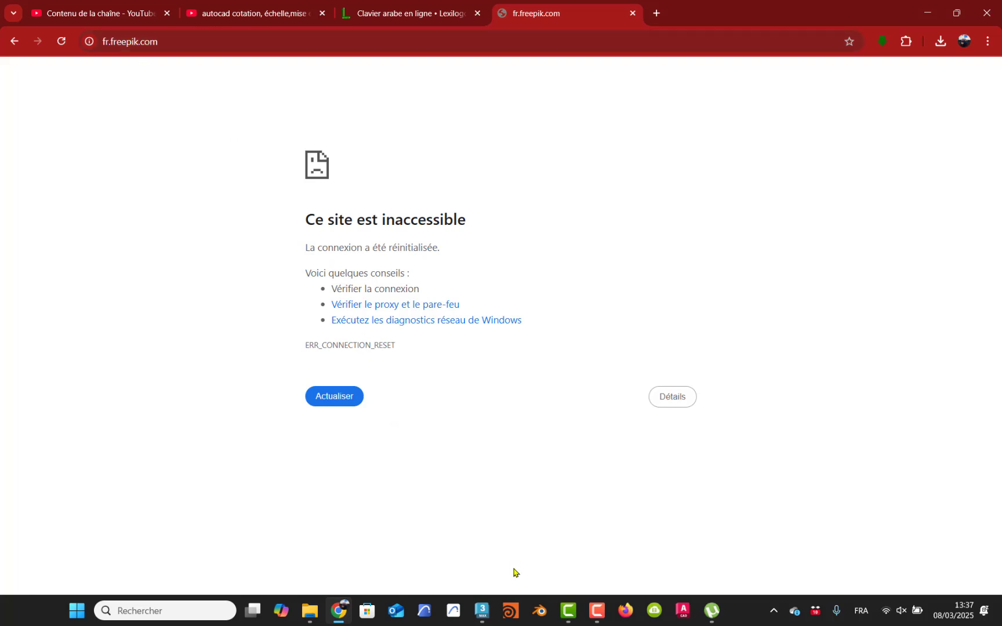
{"action": "left_click", "coordinate": [599, 615]}
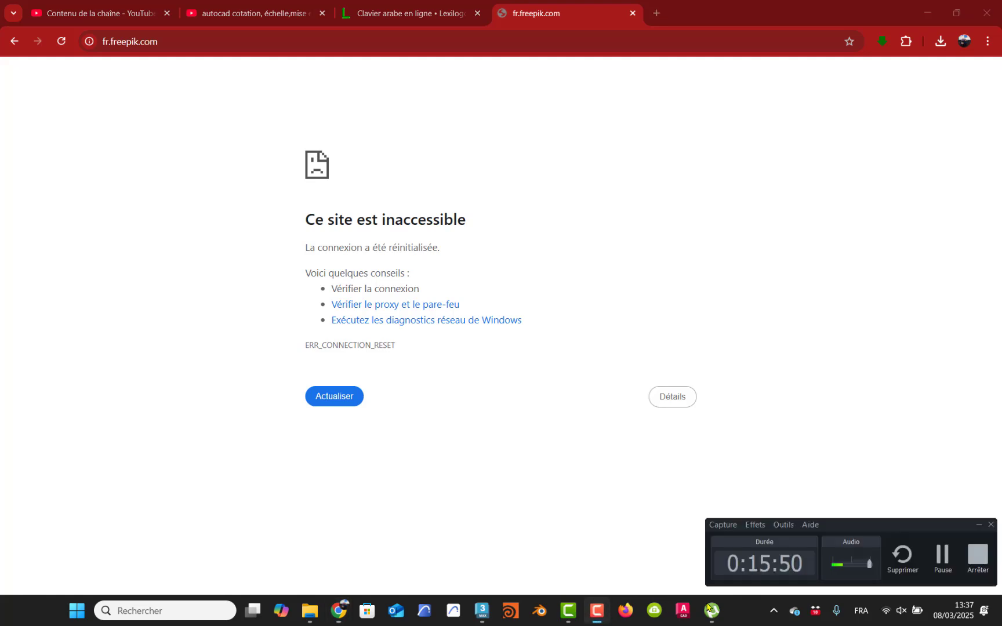
{"action": "left_click", "coordinate": [943, 553]}
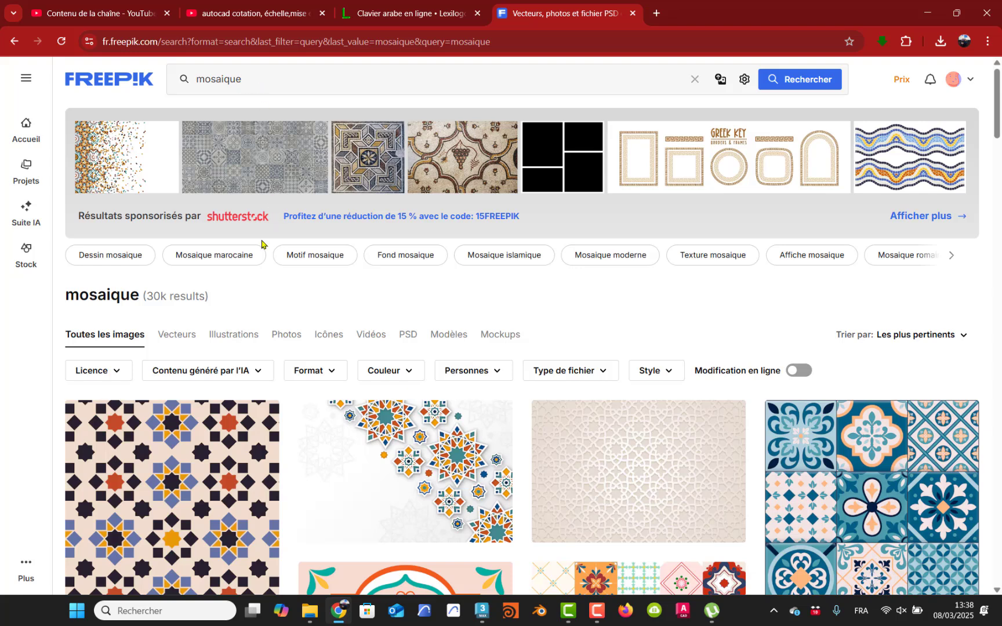
Step: Browse the mosaique results, preview the Arabic pattern of stars and squares, and close the preview
{"action": "scroll", "coordinate": [230, 362], "scroll_direction": "down", "scroll_amount": 2}
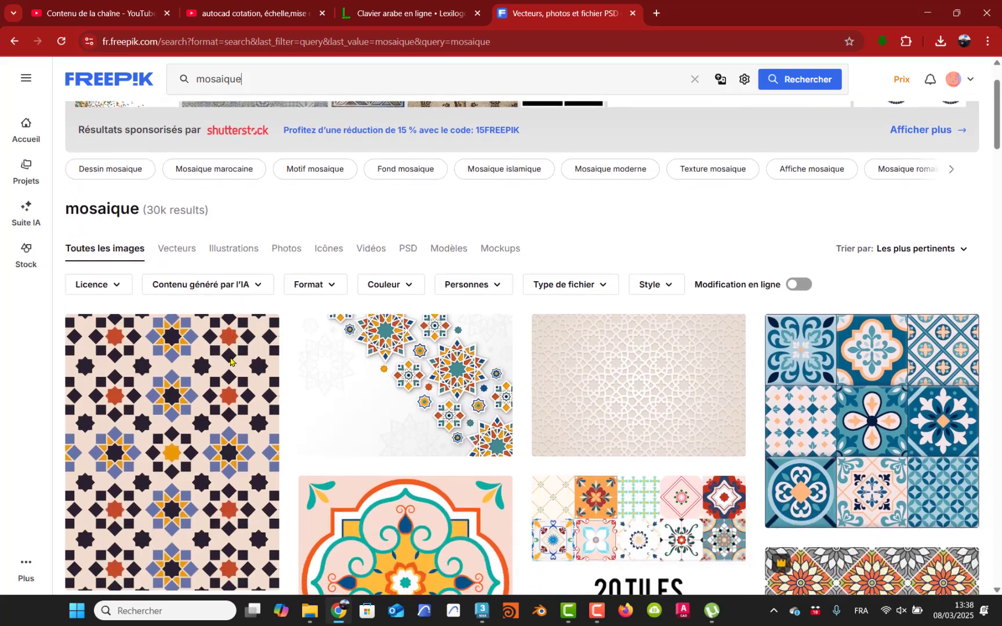
{"action": "scroll", "coordinate": [230, 361], "scroll_direction": "down", "scroll_amount": 3}
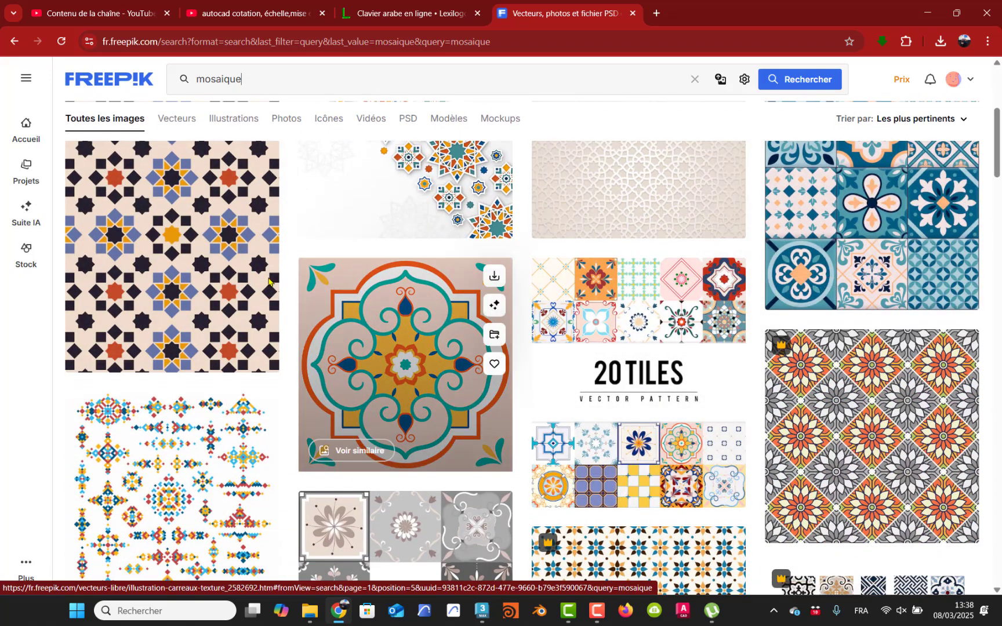
{"action": "left_click", "coordinate": [187, 265]}
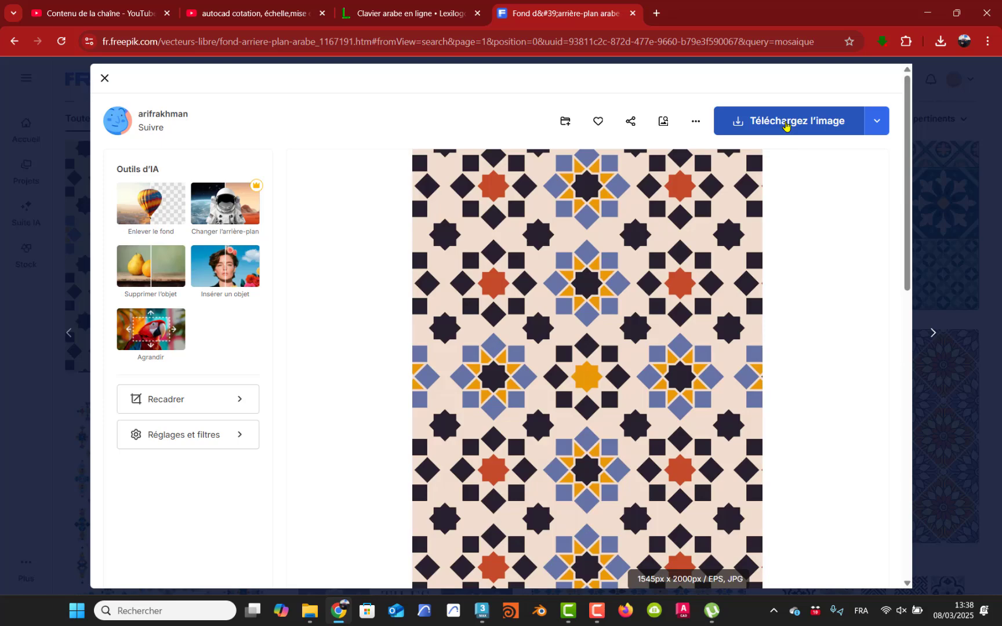
{"action": "left_click", "coordinate": [104, 80]}
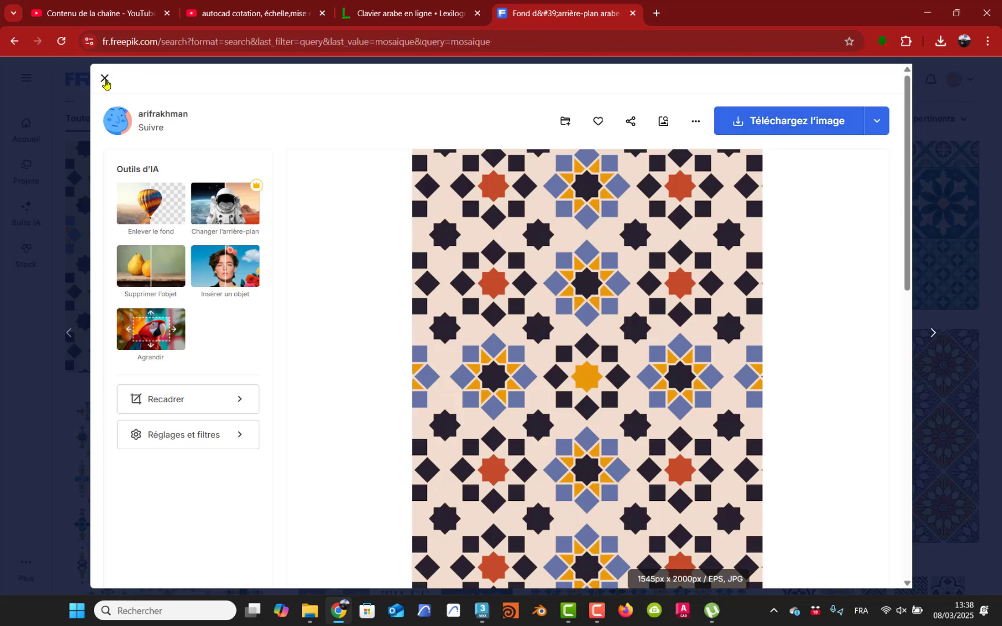
Step: Return to the Freepik home page and open the Illustrations category from its ready-to-use resources
{"action": "left_click", "coordinate": [25, 127]}
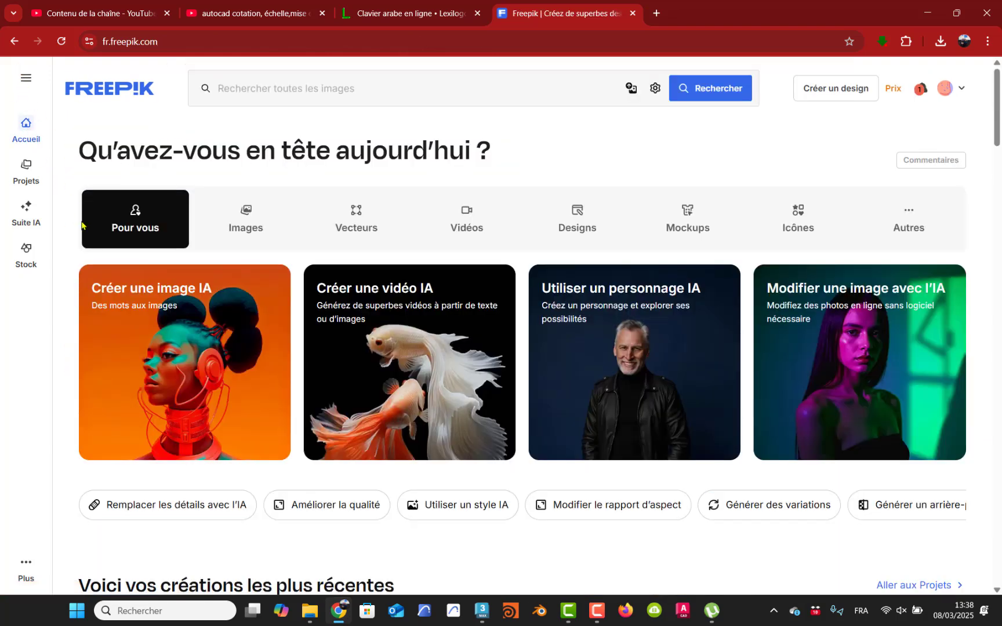
{"action": "scroll", "coordinate": [97, 346], "scroll_direction": "down", "scroll_amount": 1}
{"action": "scroll", "coordinate": [97, 346], "scroll_direction": "up", "scroll_amount": 1}
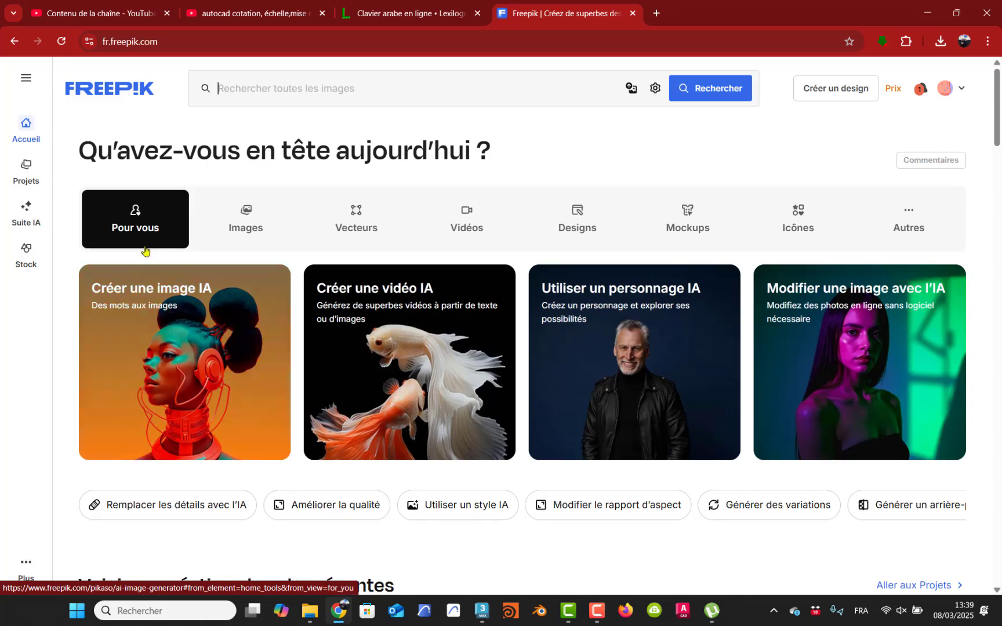
{"action": "scroll", "coordinate": [408, 402], "scroll_direction": "down", "scroll_amount": 8}
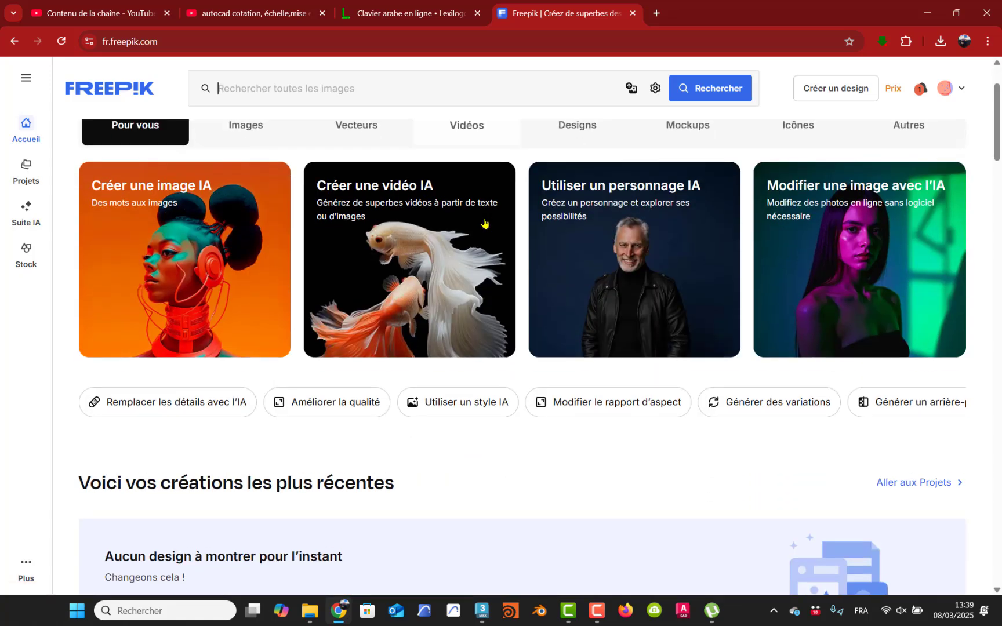
{"action": "scroll", "coordinate": [408, 401], "scroll_direction": "down", "scroll_amount": 2}
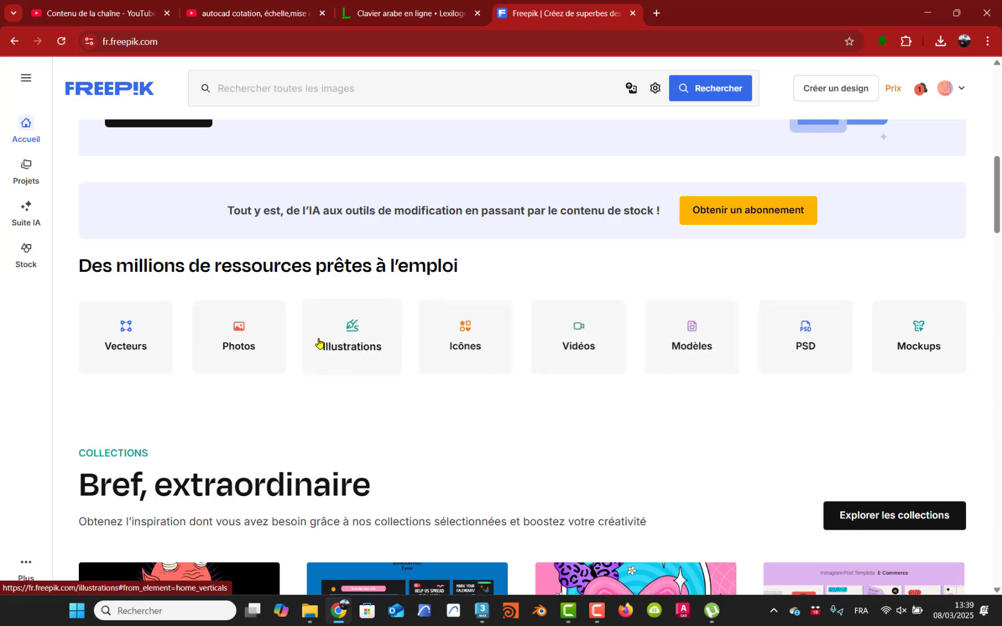
{"action": "scroll", "coordinate": [334, 335], "scroll_direction": "up", "scroll_amount": 4}
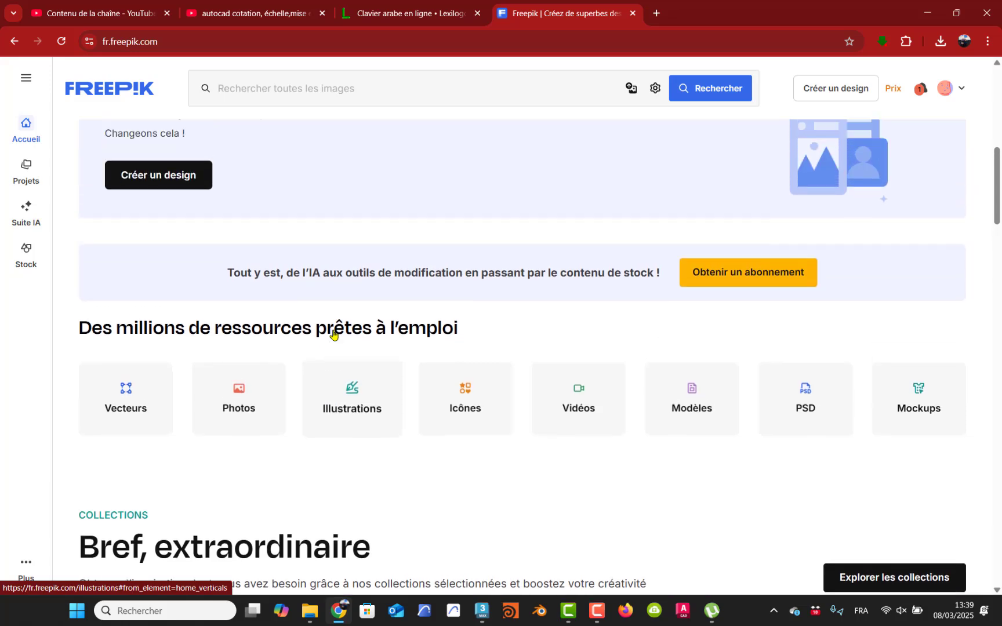
{"action": "scroll", "coordinate": [333, 334], "scroll_direction": "down", "scroll_amount": 3}
{"action": "scroll", "coordinate": [333, 334], "scroll_direction": "up", "scroll_amount": 2}
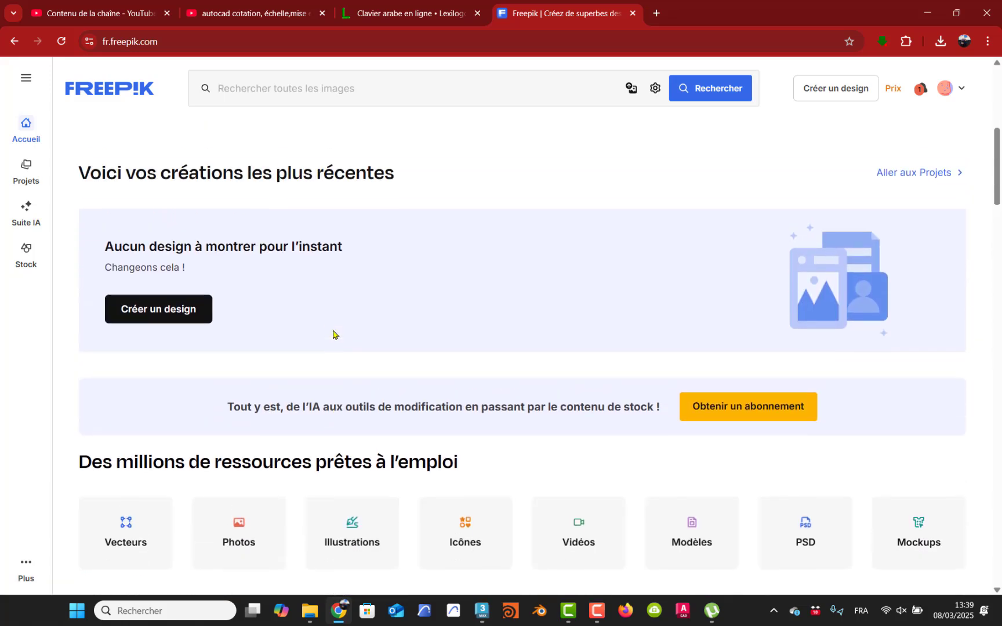
{"action": "scroll", "coordinate": [331, 336], "scroll_direction": "down", "scroll_amount": 4}
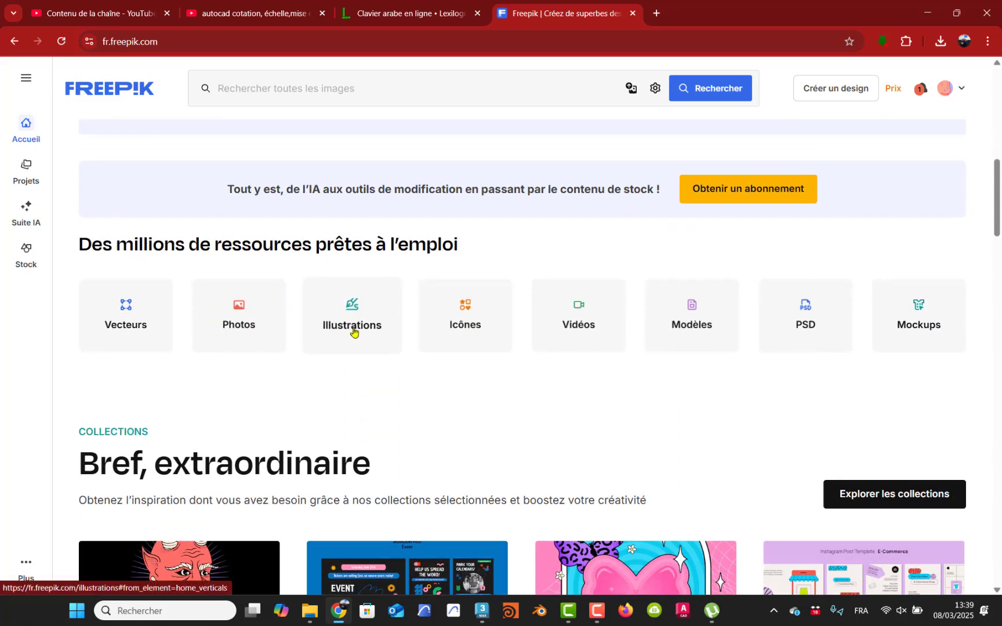
{"action": "left_click", "coordinate": [362, 349]}
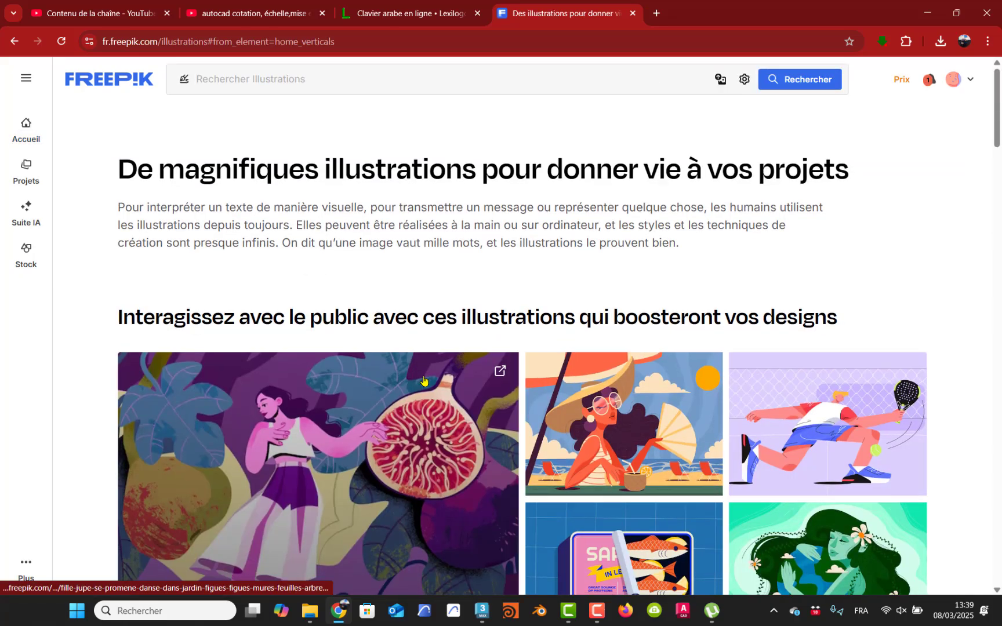
{"action": "scroll", "coordinate": [417, 376], "scroll_direction": "down", "scroll_amount": 6}
{"action": "scroll", "coordinate": [425, 384], "scroll_direction": "up", "scroll_amount": 5}
{"action": "scroll", "coordinate": [425, 384], "scroll_direction": "up", "scroll_amount": 2}
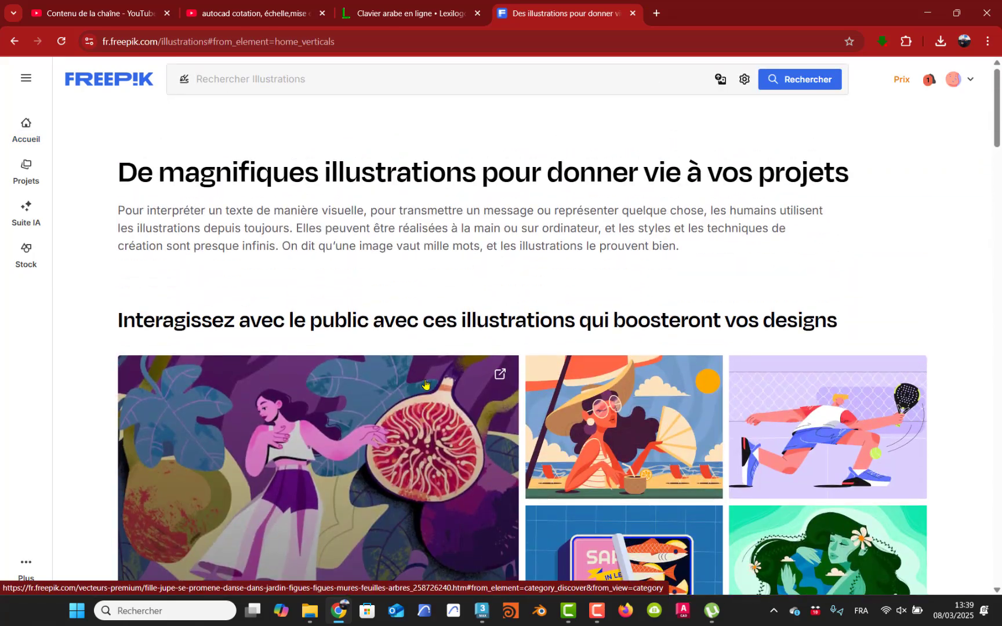
Step: Search the illustrations for mosaique and browse the resulting patterns
{"action": "left_click", "coordinate": [291, 84]}
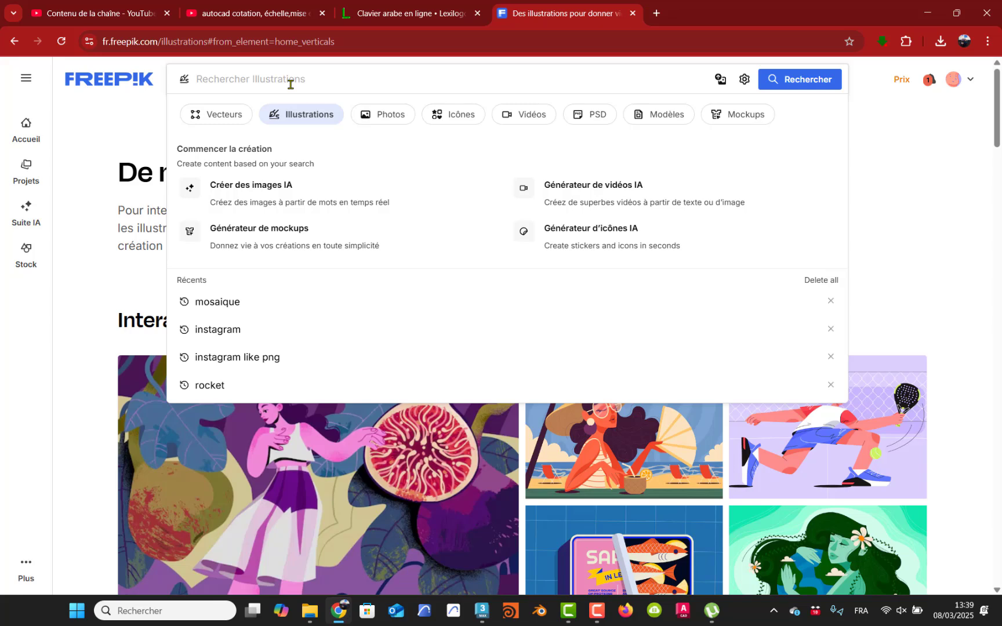
{"action": "type", "text": "mosai"}
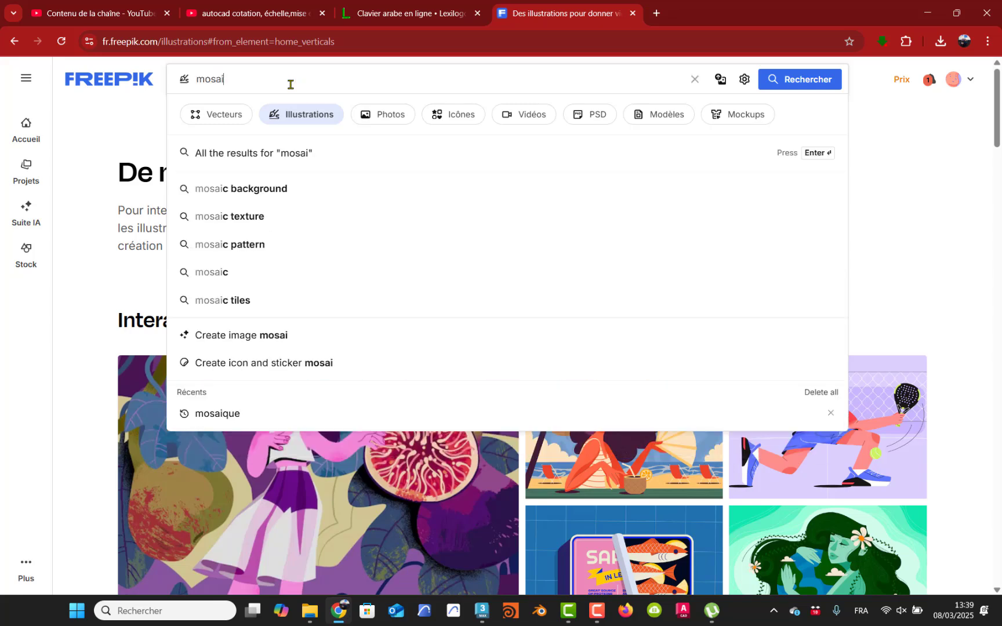
{"action": "type", "text": "que"}
{"action": "key", "text": "Return"}
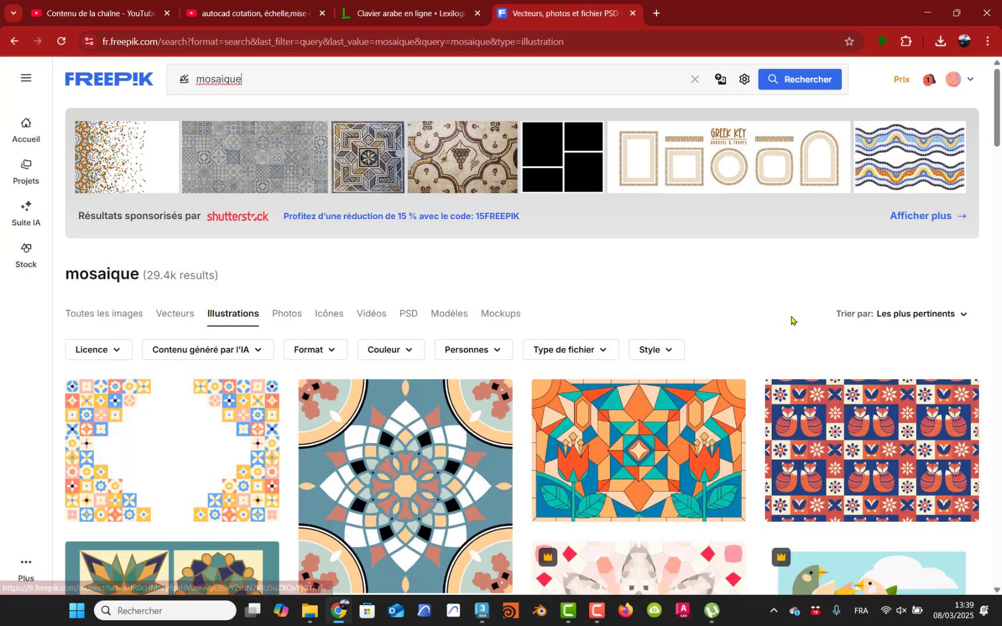
{"action": "scroll", "coordinate": [756, 287], "scroll_direction": "down", "scroll_amount": 6}
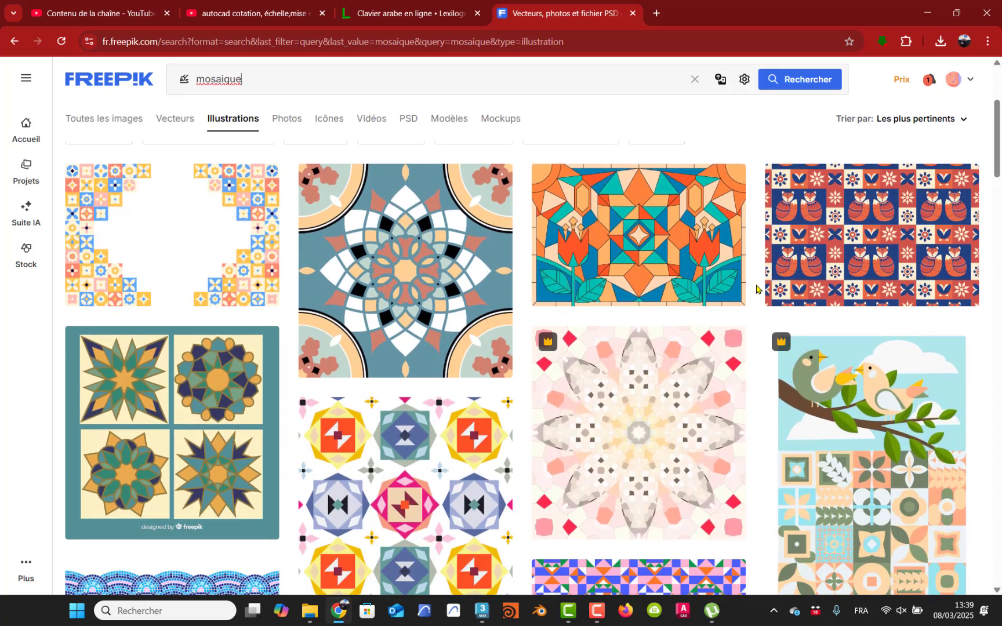
Step: Look further through the mosaique illustrations for a suitable decorative pattern and return to the start of the results
{"action": "scroll", "coordinate": [756, 288], "scroll_direction": "down", "scroll_amount": 2}
{"action": "scroll", "coordinate": [756, 288], "scroll_direction": "down", "scroll_amount": 8}
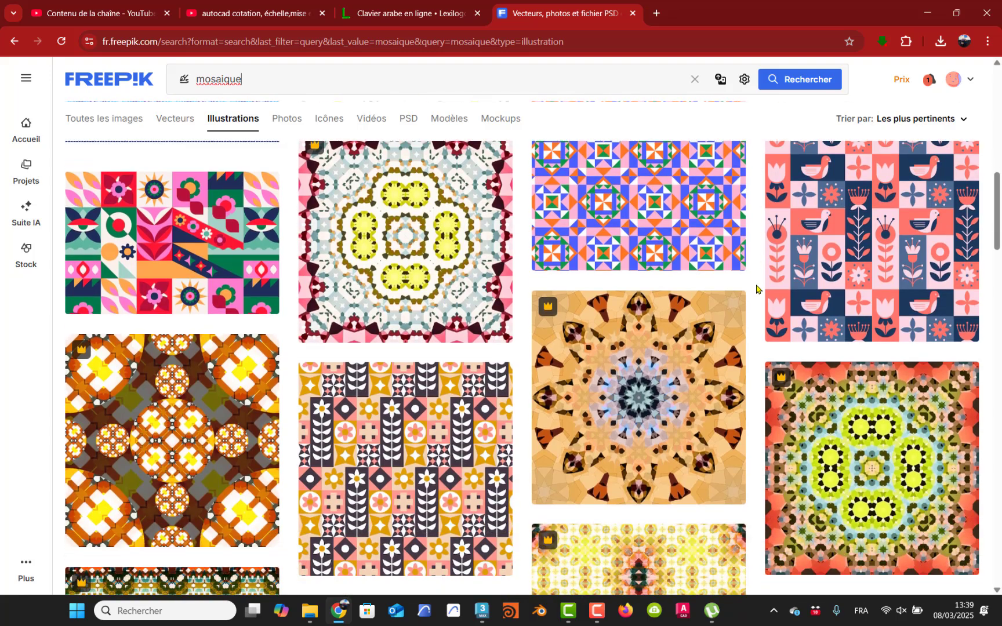
{"action": "scroll", "coordinate": [756, 288], "scroll_direction": "down", "scroll_amount": 4}
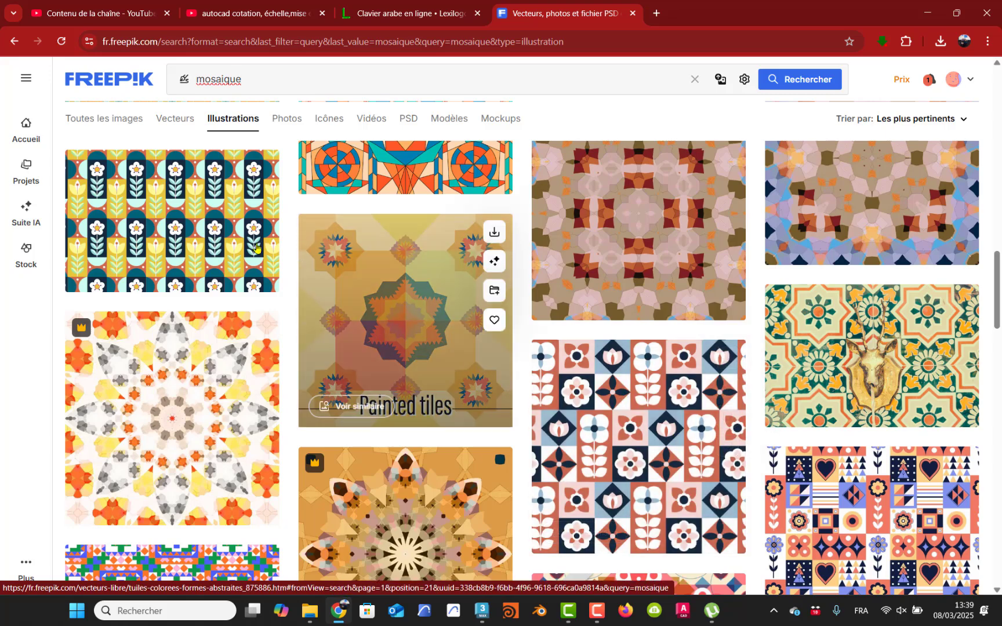
{"action": "scroll", "coordinate": [658, 455], "scroll_direction": "down", "scroll_amount": 2}
{"action": "scroll", "coordinate": [659, 455], "scroll_direction": "down", "scroll_amount": 5}
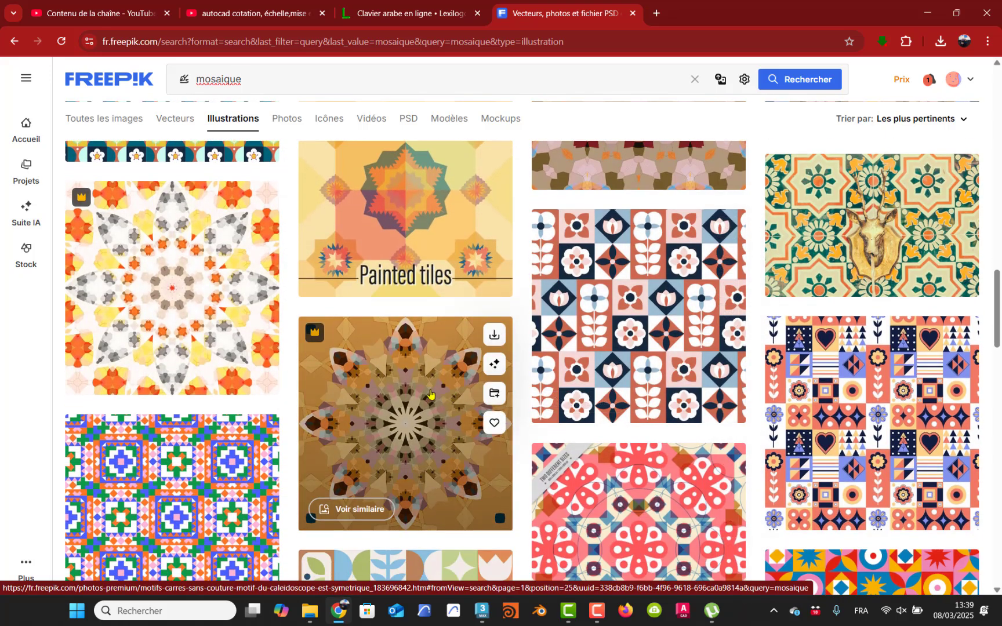
{"action": "scroll", "coordinate": [429, 394], "scroll_direction": "down", "scroll_amount": 6}
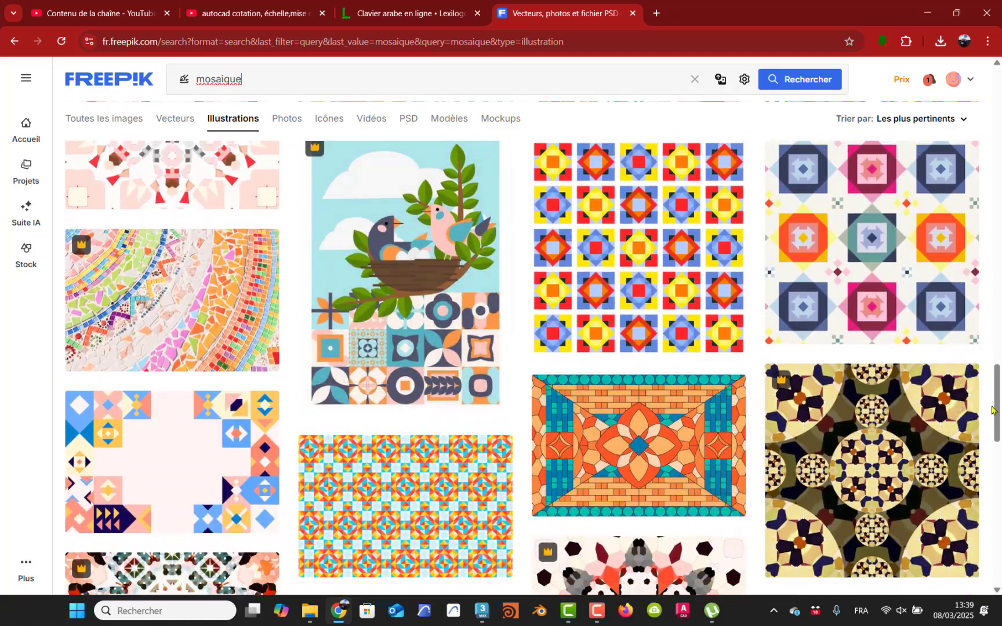
{"action": "left_click_drag", "start_coordinate": [995, 406], "coordinate": [979, 109]}
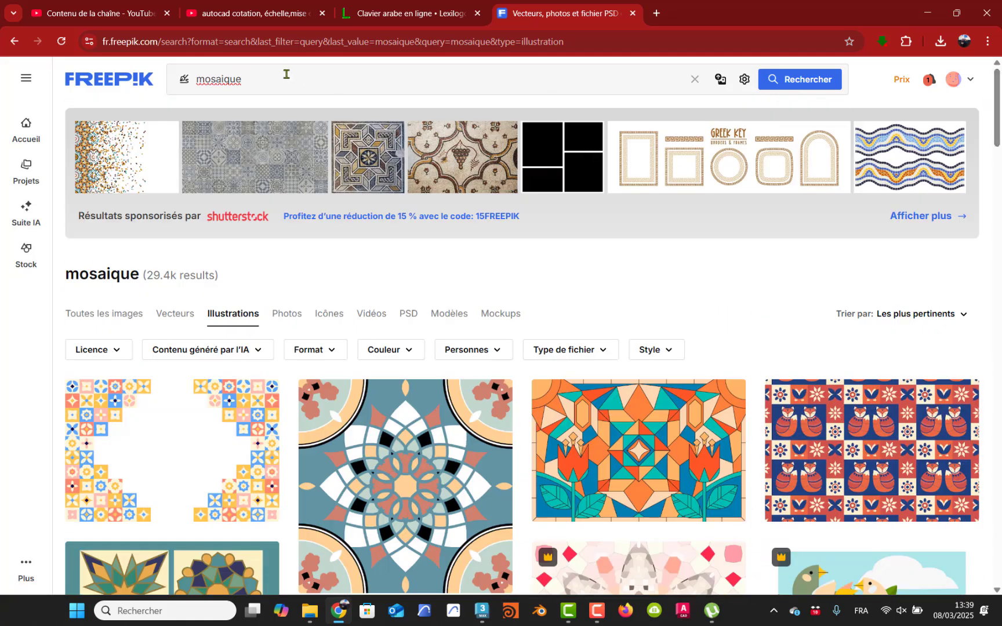
Step: Search the illustrations for islamic, look through the results, and return to the start of the list
{"action": "double_click", "coordinate": [234, 85]}
{"action": "type", "text": "i"}
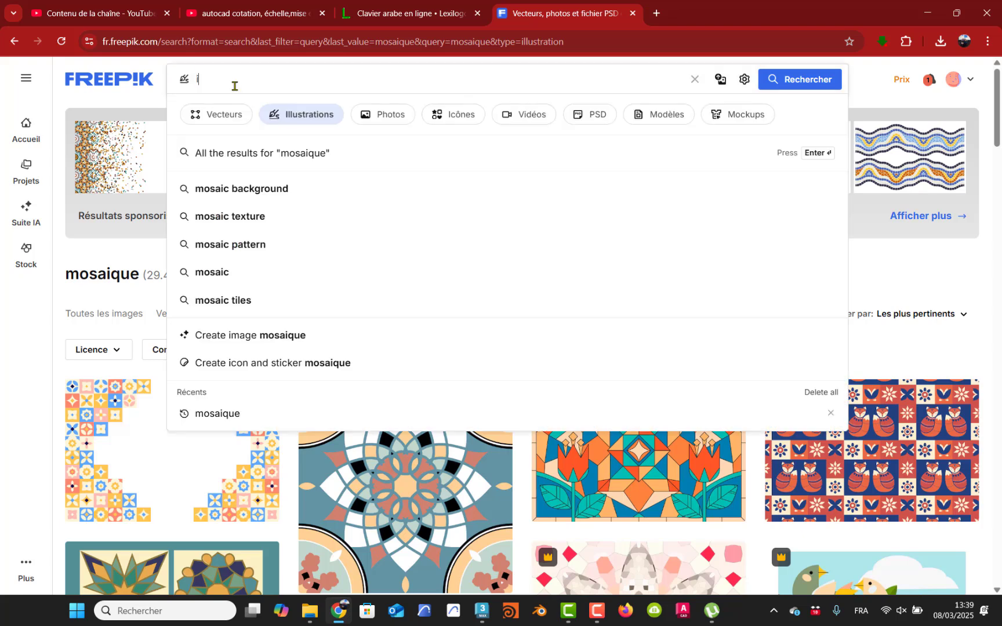
{"action": "type", "text": "slamic"}
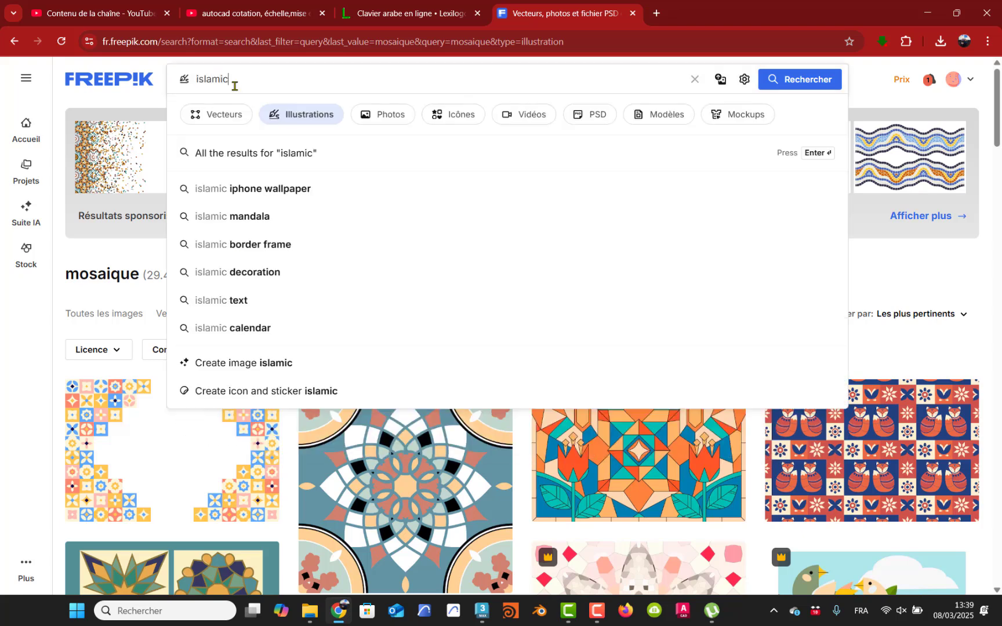
{"action": "key", "text": "Return"}
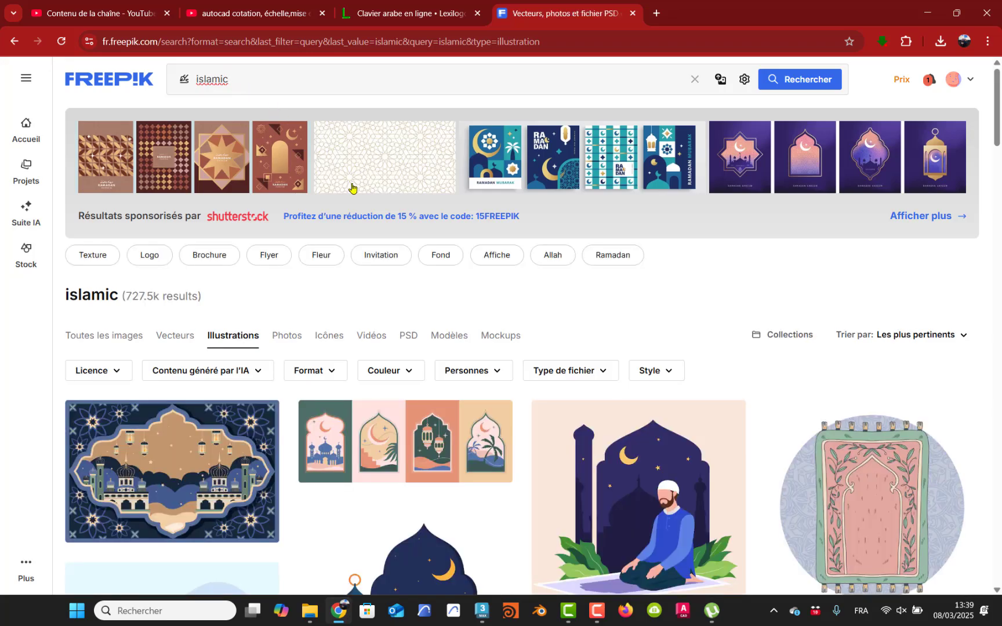
{"action": "scroll", "coordinate": [438, 264], "scroll_direction": "down", "scroll_amount": 2}
{"action": "scroll", "coordinate": [437, 266], "scroll_direction": "down", "scroll_amount": 10}
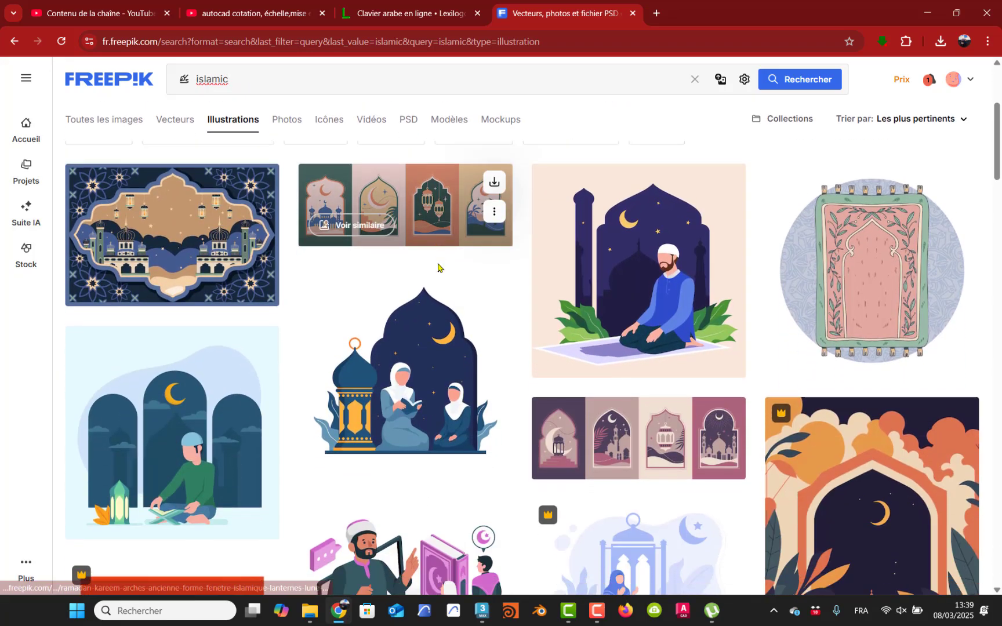
{"action": "scroll", "coordinate": [438, 266], "scroll_direction": "down", "scroll_amount": 10}
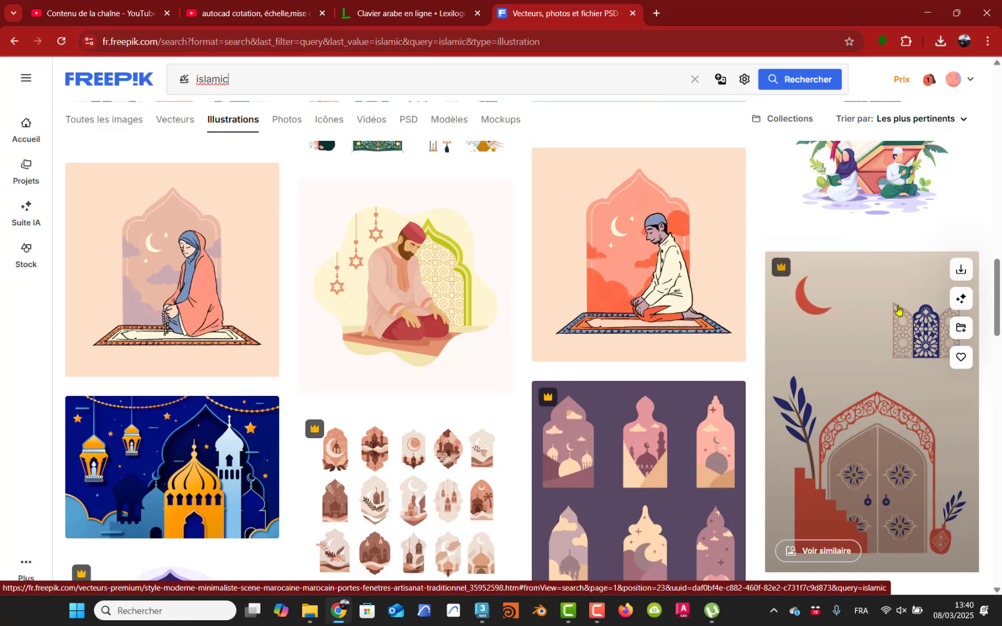
{"action": "left_click_drag", "start_coordinate": [998, 293], "coordinate": [998, 106]}
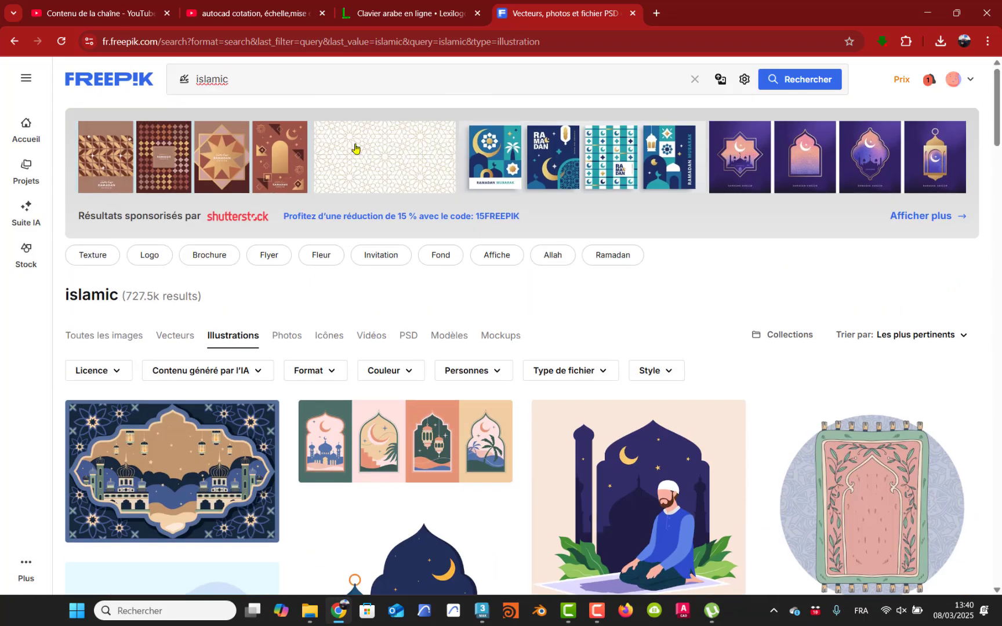
{"action": "double_click", "coordinate": [212, 81]}
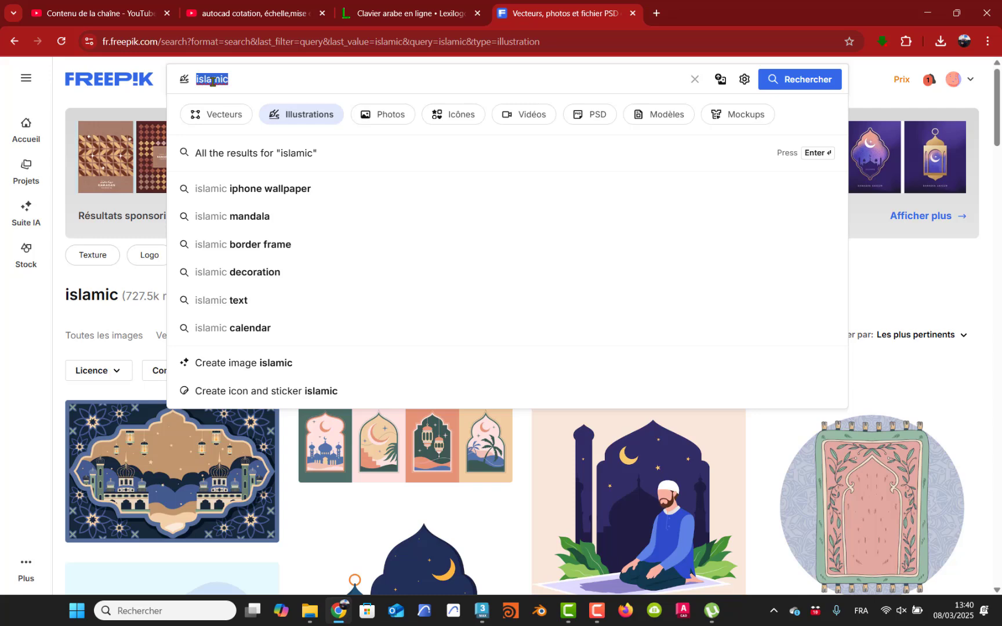
{"action": "type", "text": "mosa"}
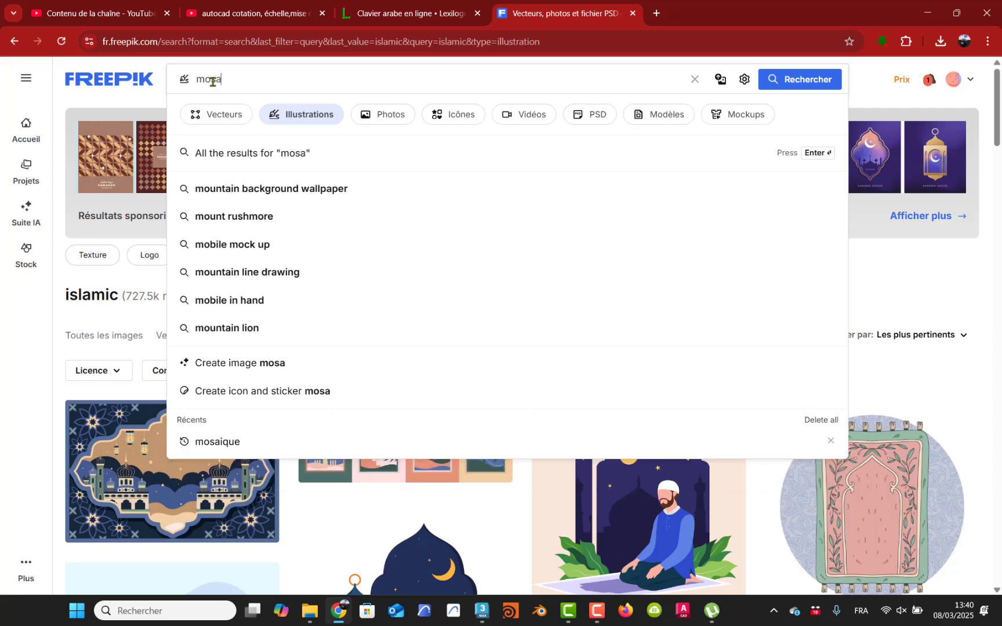
{"action": "type", "text": "ique"}
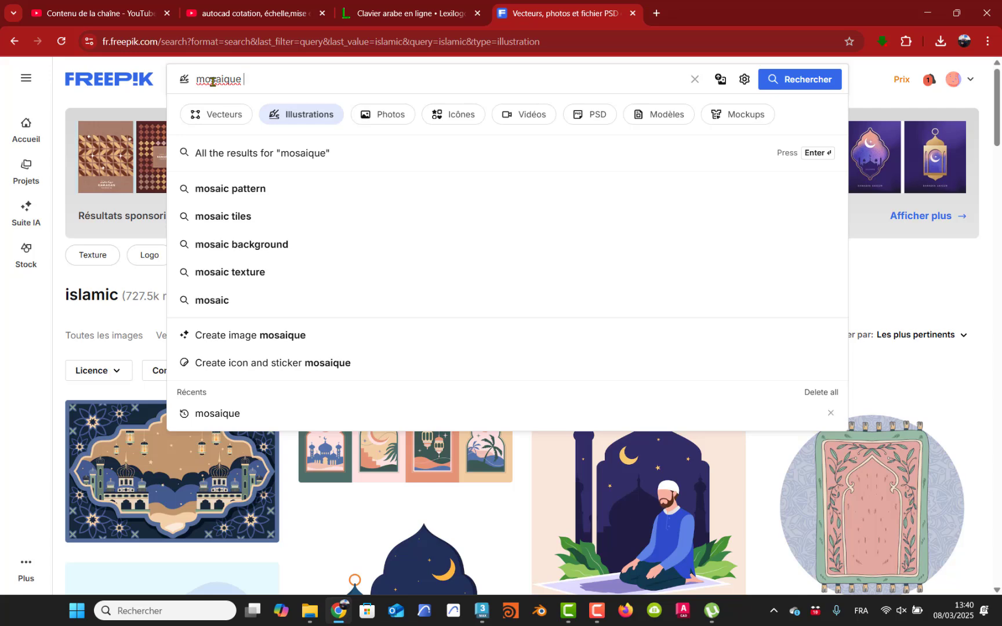
{"action": "key", "text": "BackSpace"}
{"action": "key", "text": "BackSpace"}
{"action": "key", "text": "BackSpace"}
{"action": "key", "text": "BackSpace"}
{"action": "key", "text": "BackSpace"}
{"action": "key", "text": "BackSpace"}
{"action": "key", "text": "BackSpace"}
{"action": "key", "text": "BackSpace"}
Step: Search the illustrations for morrocan pattern
{"action": "type", "text": "mo"}
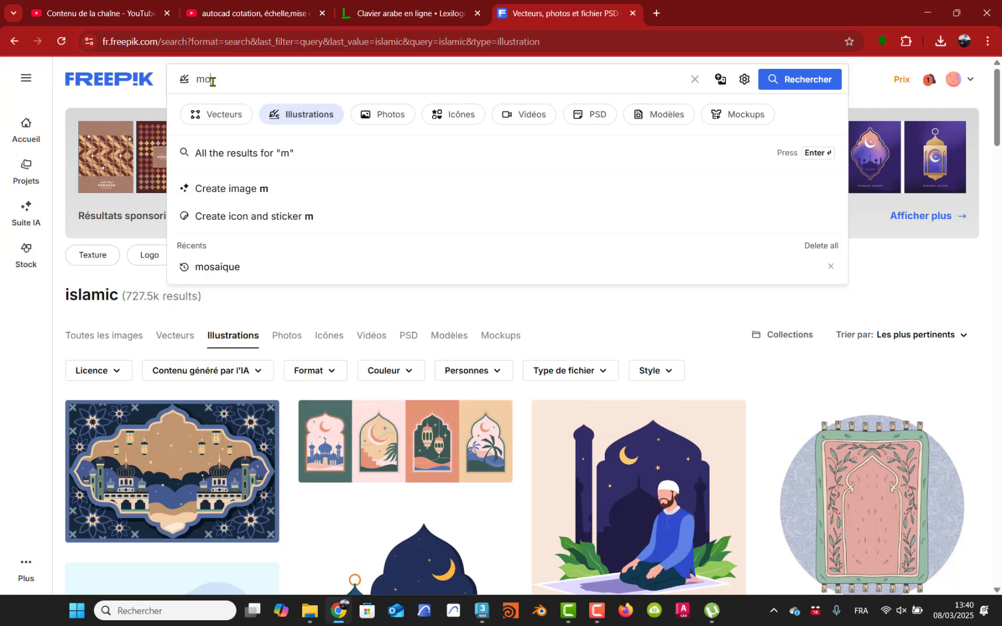
{"action": "type", "text": "rrocan pa"}
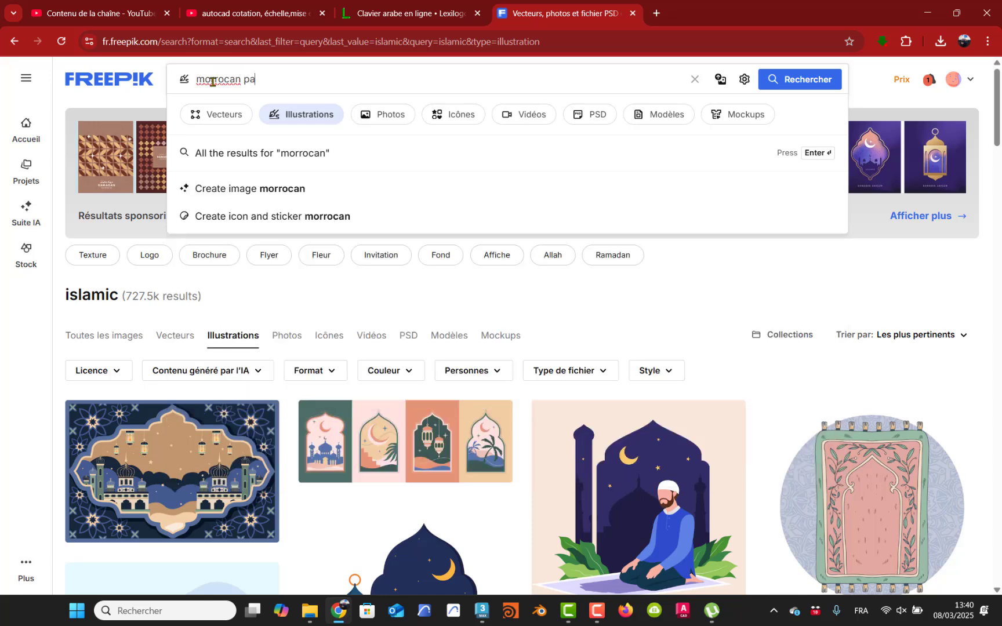
{"action": "type", "text": "tter"}
{"action": "key", "text": "Return"}
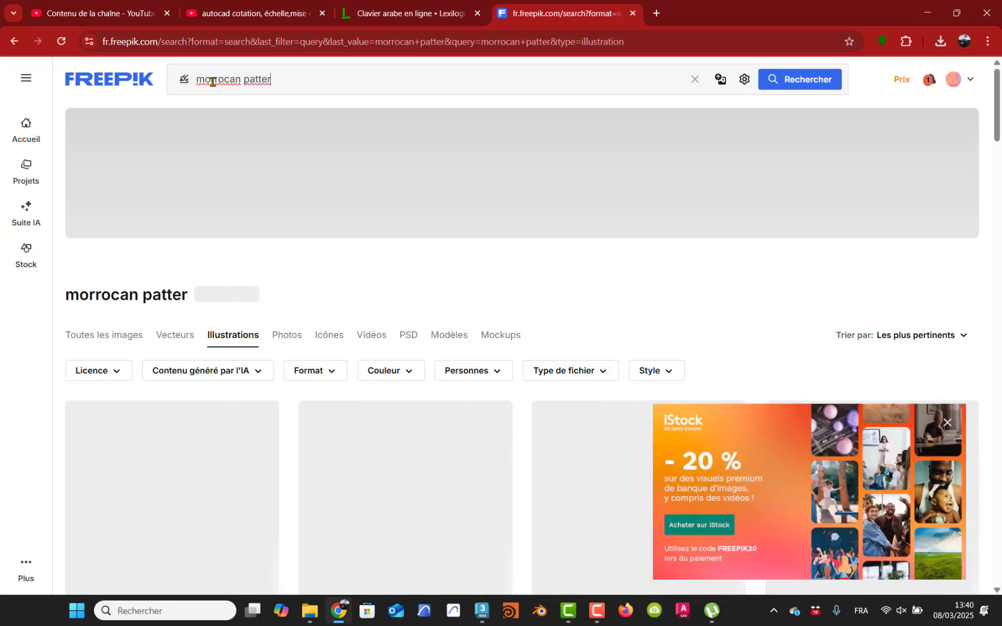
{"action": "left_click", "coordinate": [291, 82]}
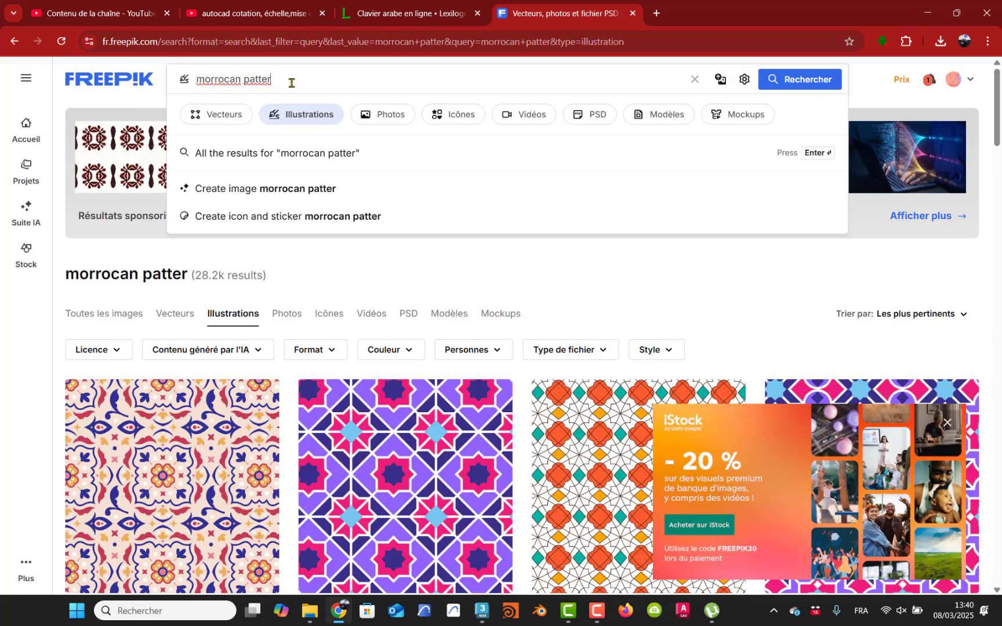
{"action": "key", "text": "Return"}
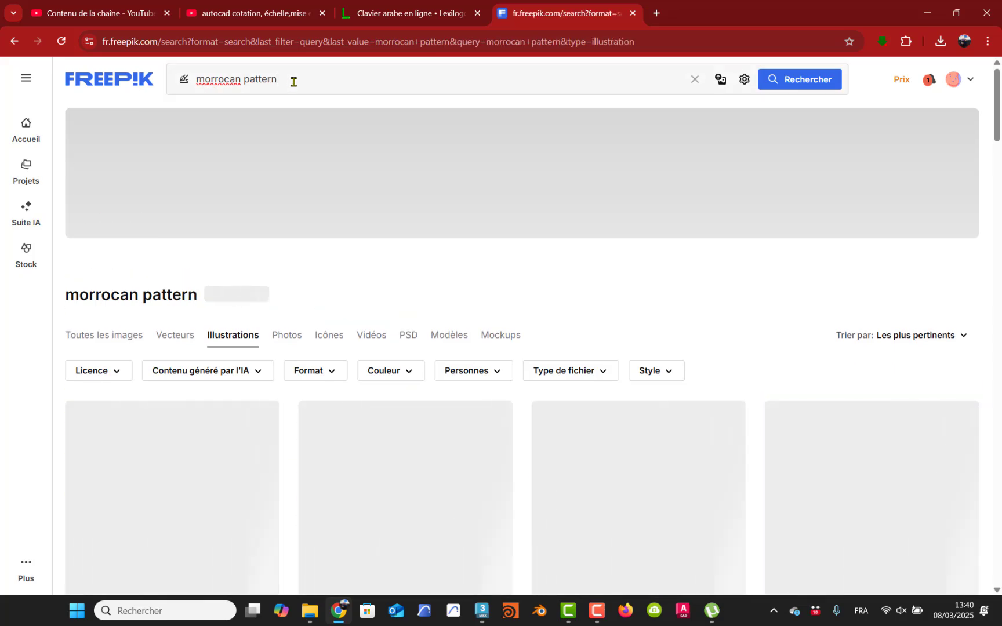
Step: Browse the Moroccan patterns and open the white arabesque tile design with dark hexagonal flowers and turquoise petals
{"action": "scroll", "coordinate": [493, 439], "scroll_direction": "down", "scroll_amount": 1}
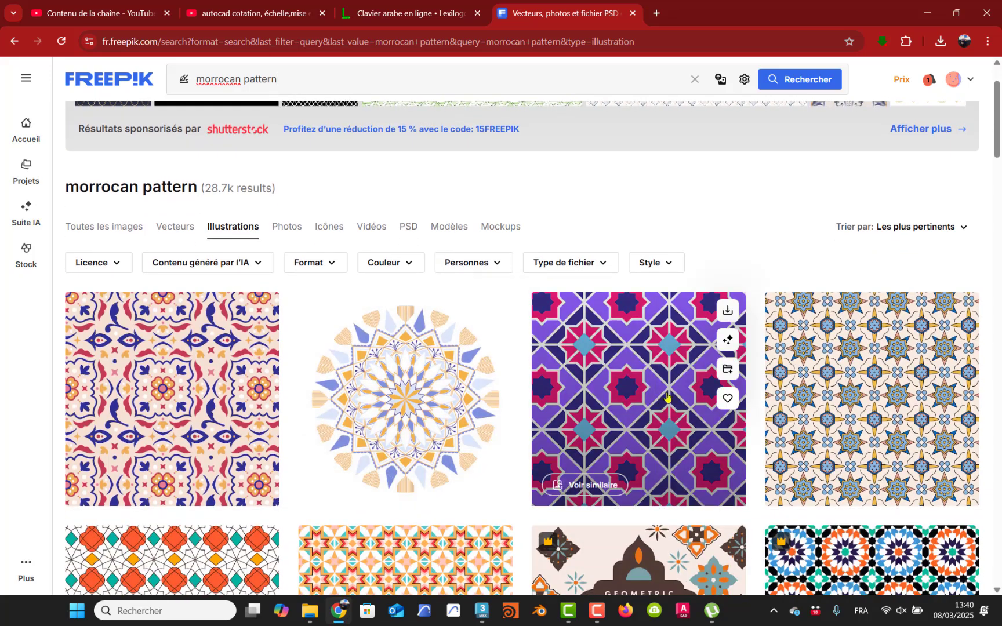
{"action": "scroll", "coordinate": [691, 405], "scroll_direction": "down", "scroll_amount": 1}
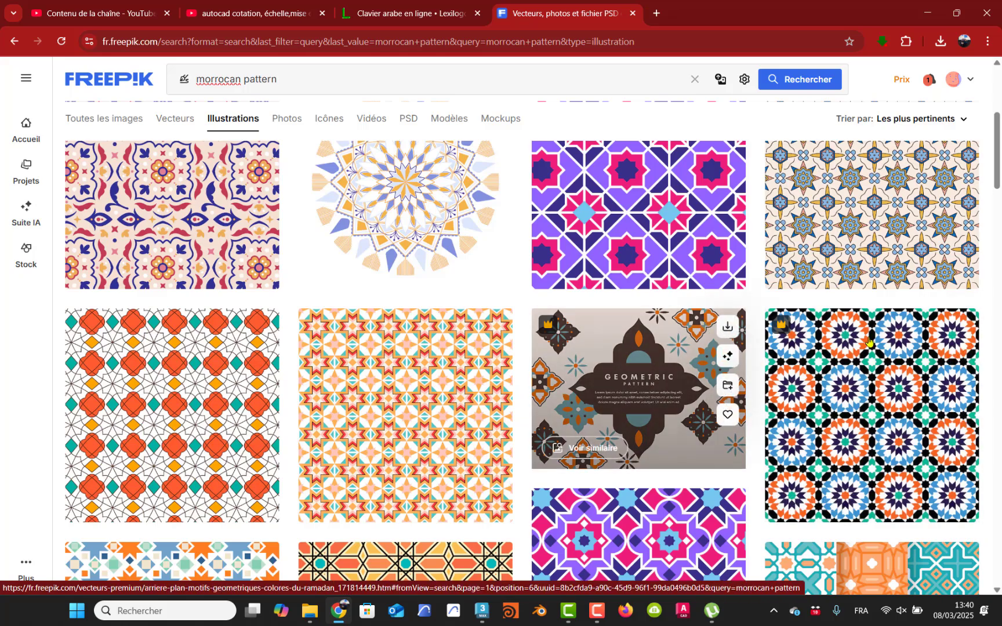
{"action": "scroll", "coordinate": [768, 433], "scroll_direction": "down", "scroll_amount": 2}
{"action": "scroll", "coordinate": [649, 423], "scroll_direction": "down", "scroll_amount": 2}
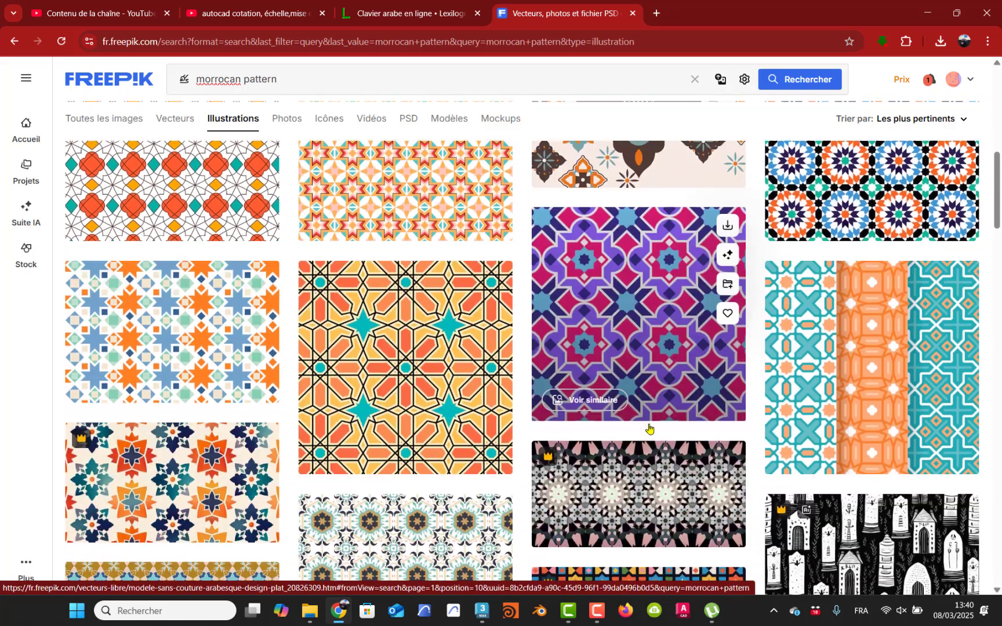
{"action": "scroll", "coordinate": [620, 355], "scroll_direction": "down", "scroll_amount": 2}
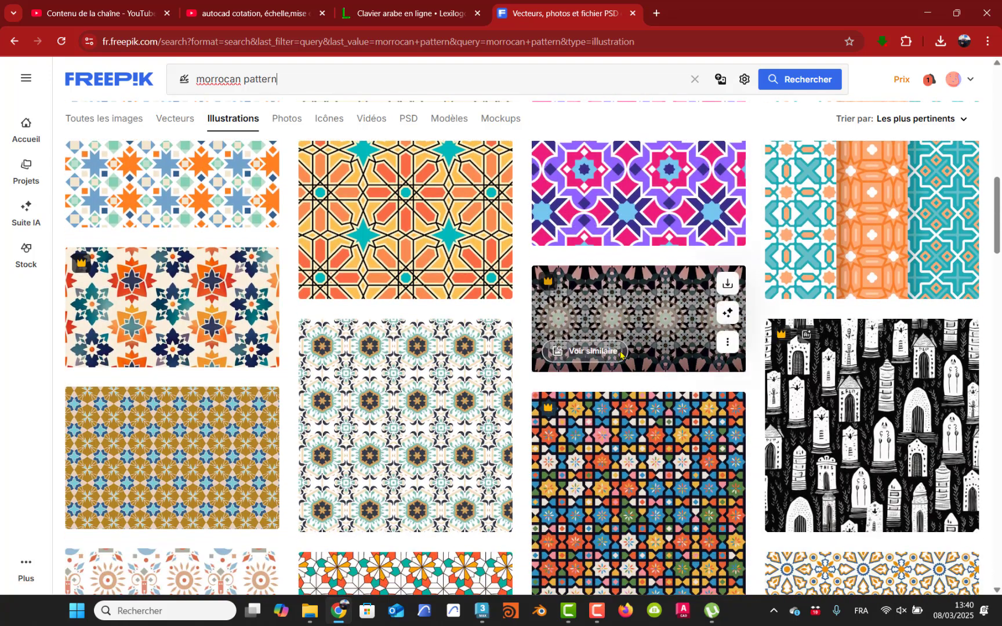
{"action": "left_click", "coordinate": [386, 379]}
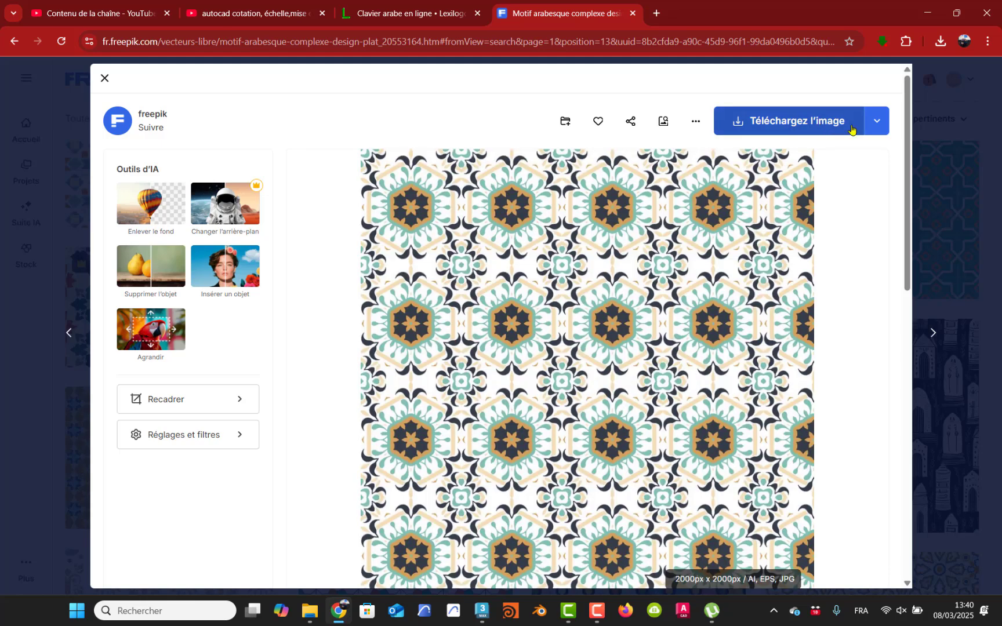
Step: Download the arabesque pattern as an AI file and open 20553164_6322766.ai in Illustrator
{"action": "left_click", "coordinate": [880, 123]}
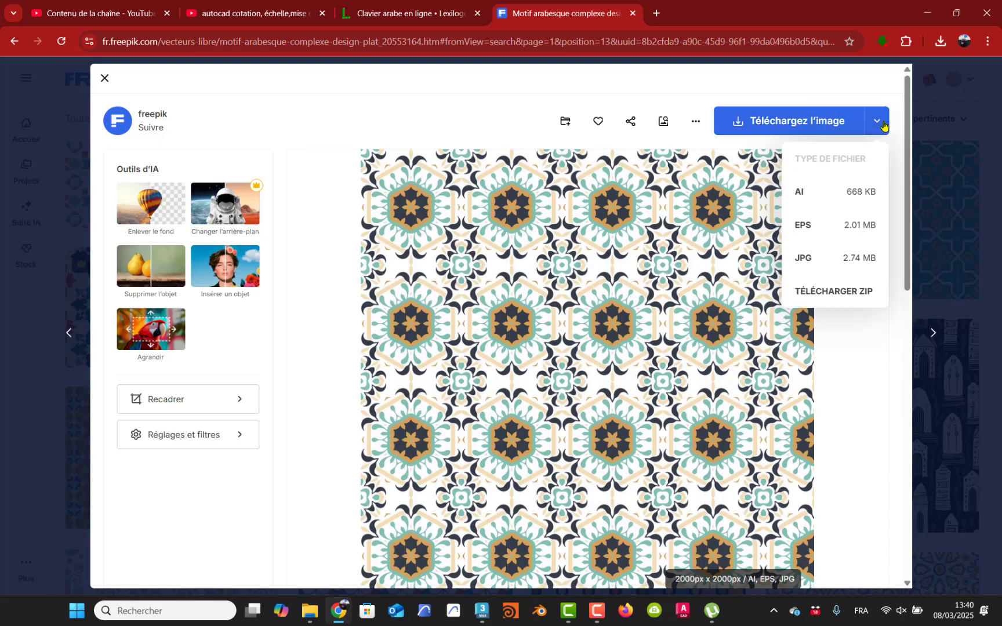
{"action": "left_click", "coordinate": [804, 192]}
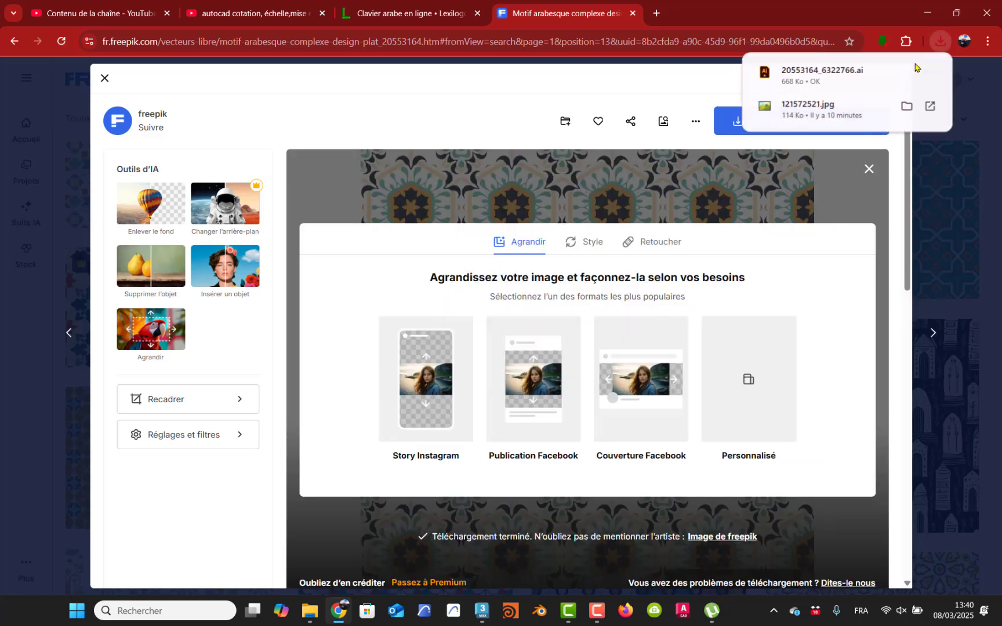
{"action": "left_click", "coordinate": [906, 72]}
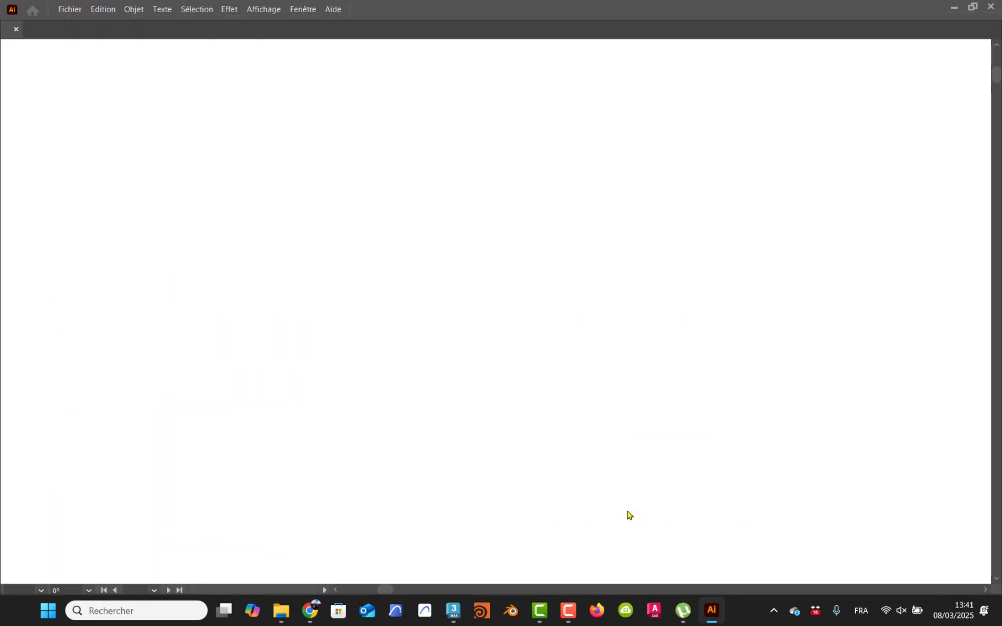
{"action": "left_click", "coordinate": [570, 608]}
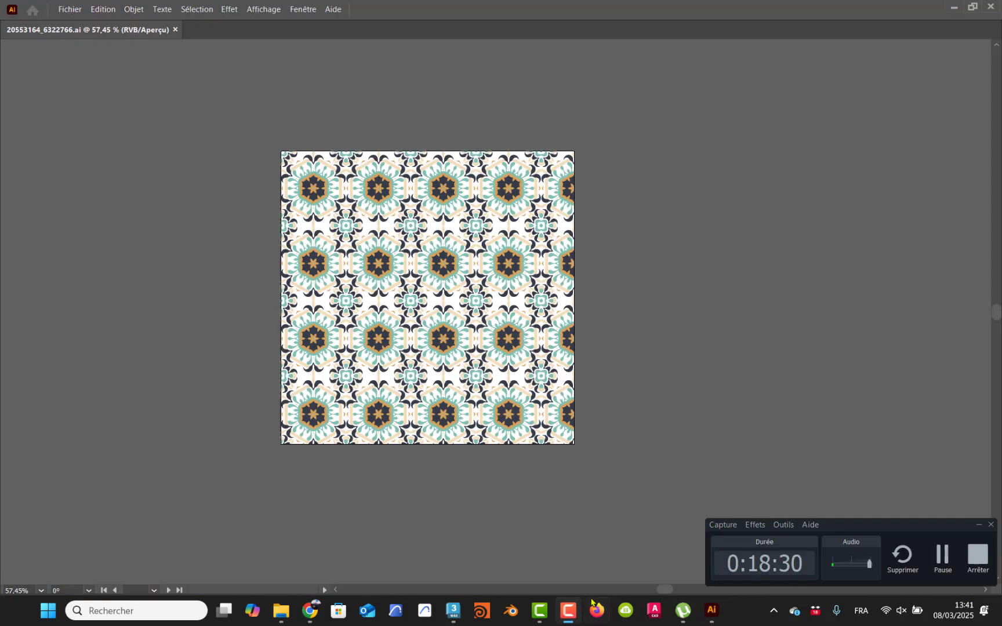